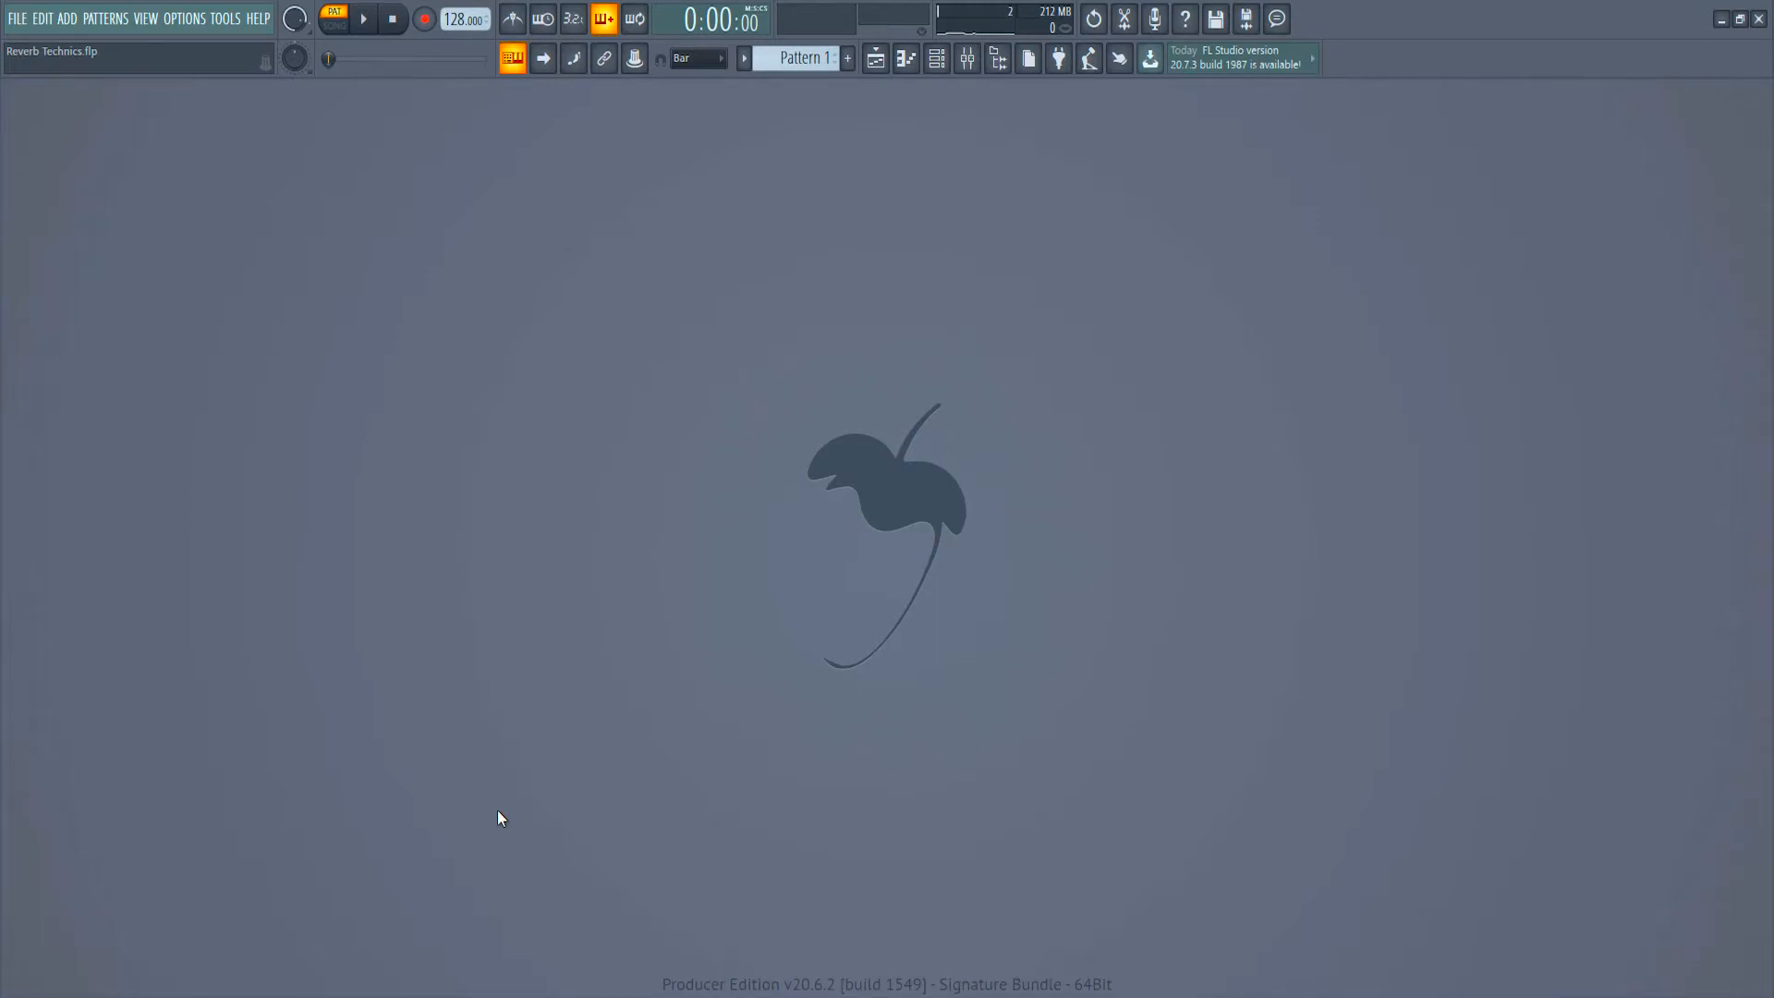
Step: Open the Stabs channel's chord notes in the piano roll and listen to the pattern, closing the roll when done
click(937, 59)
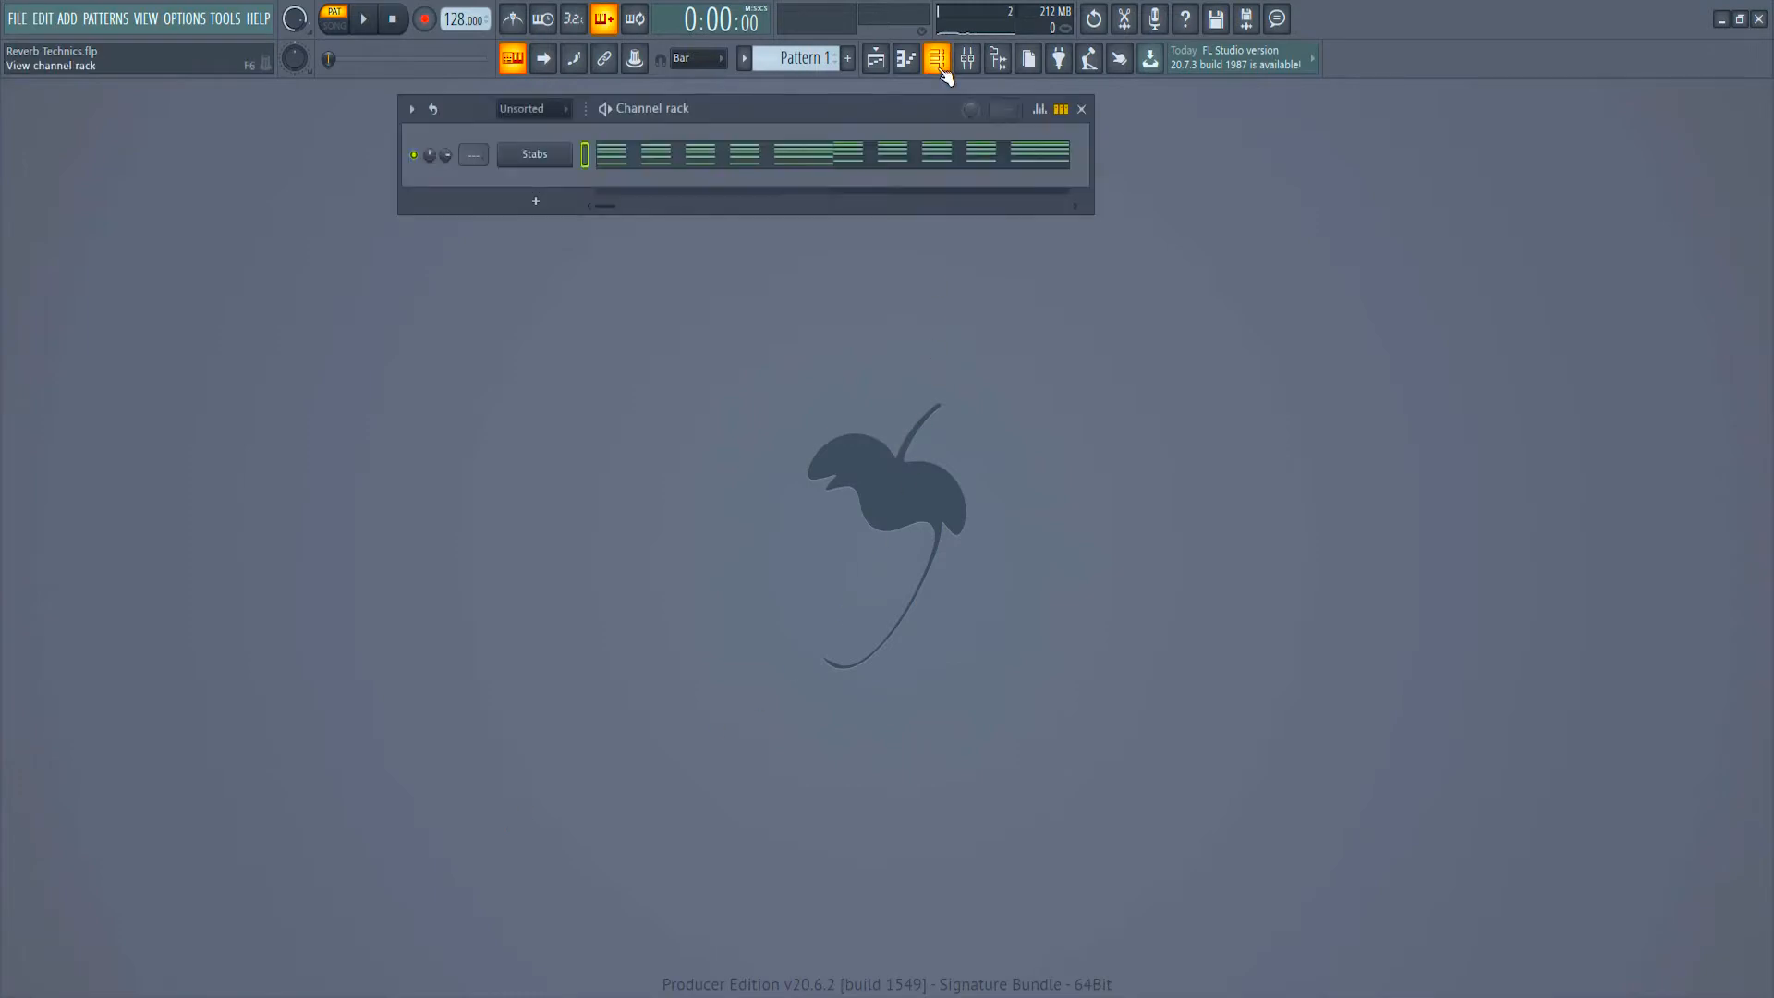
click(704, 167)
scroll(614, 336, down, 3)
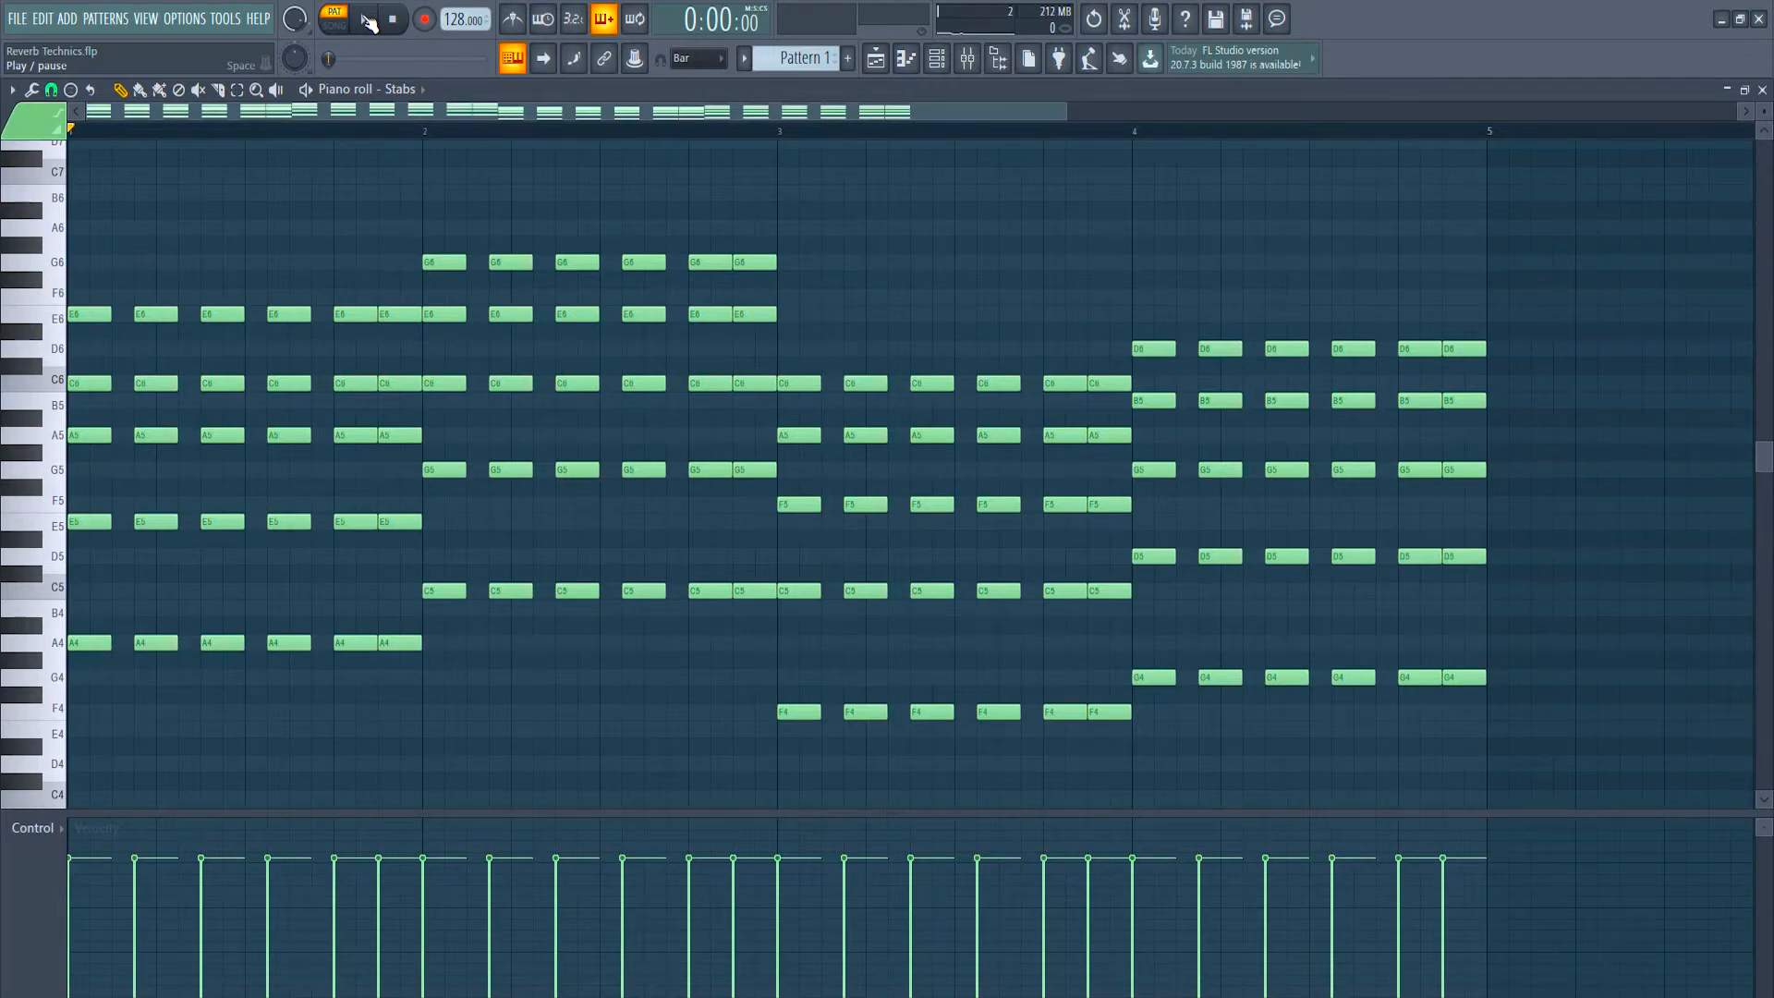
click(369, 20)
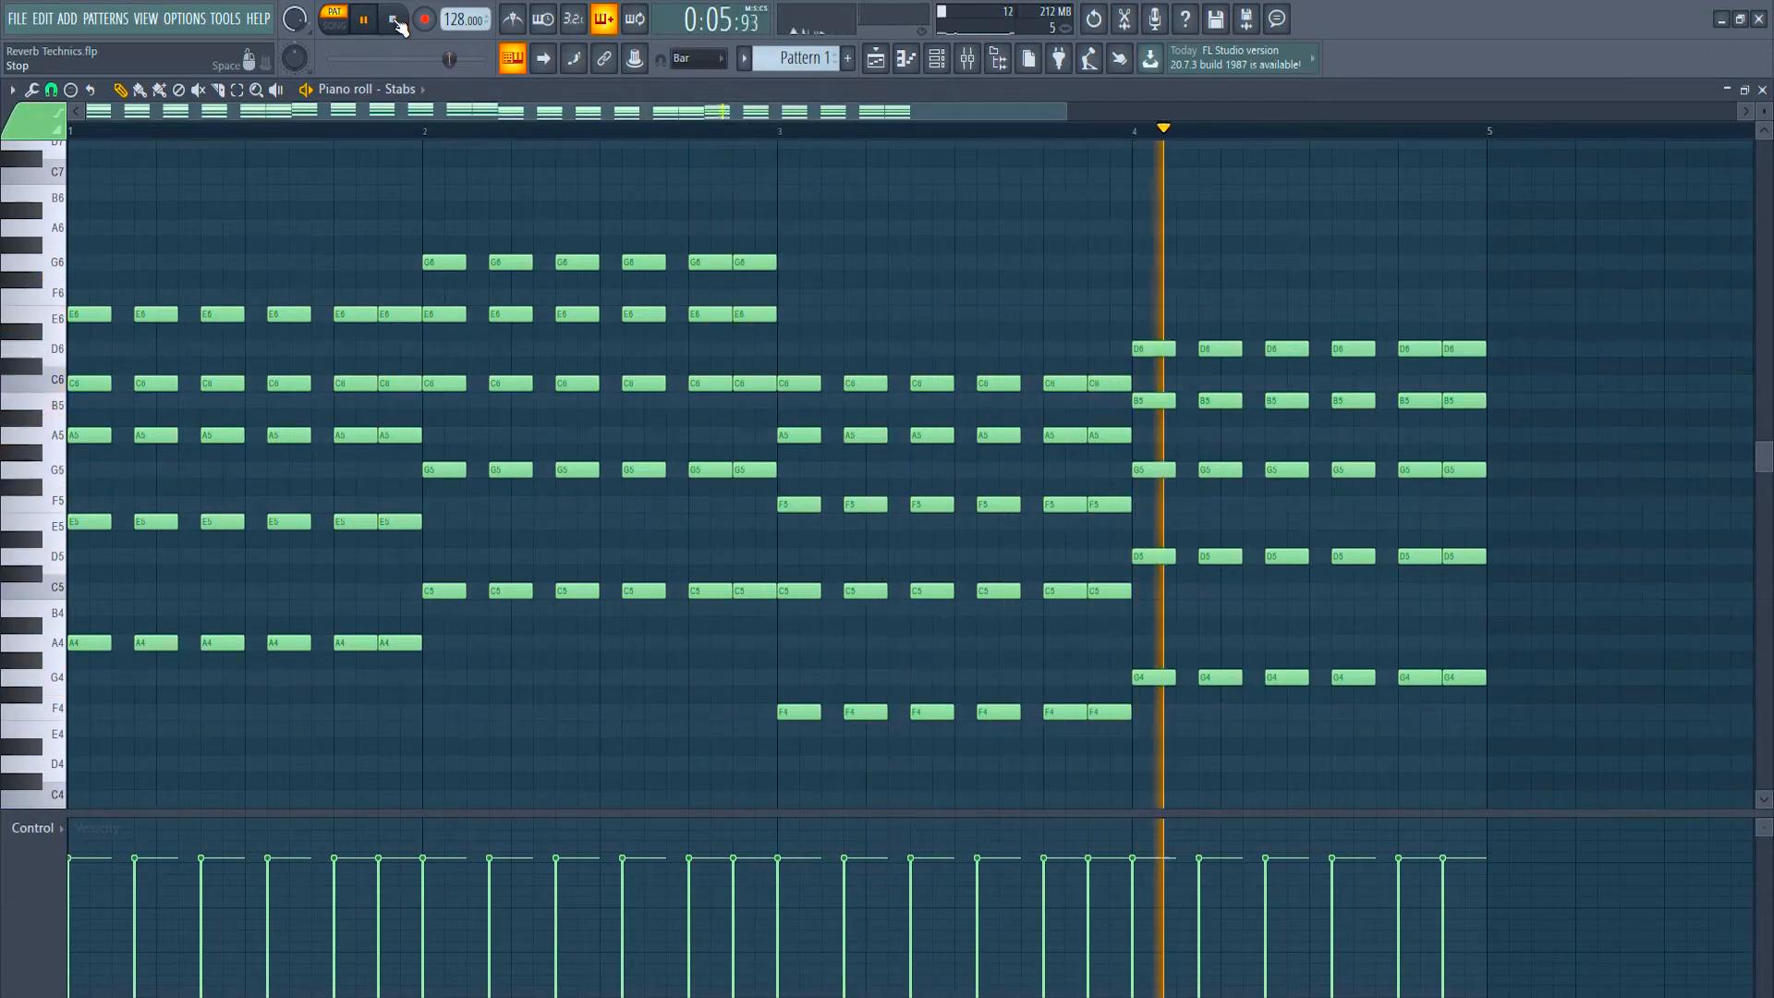
click(397, 22)
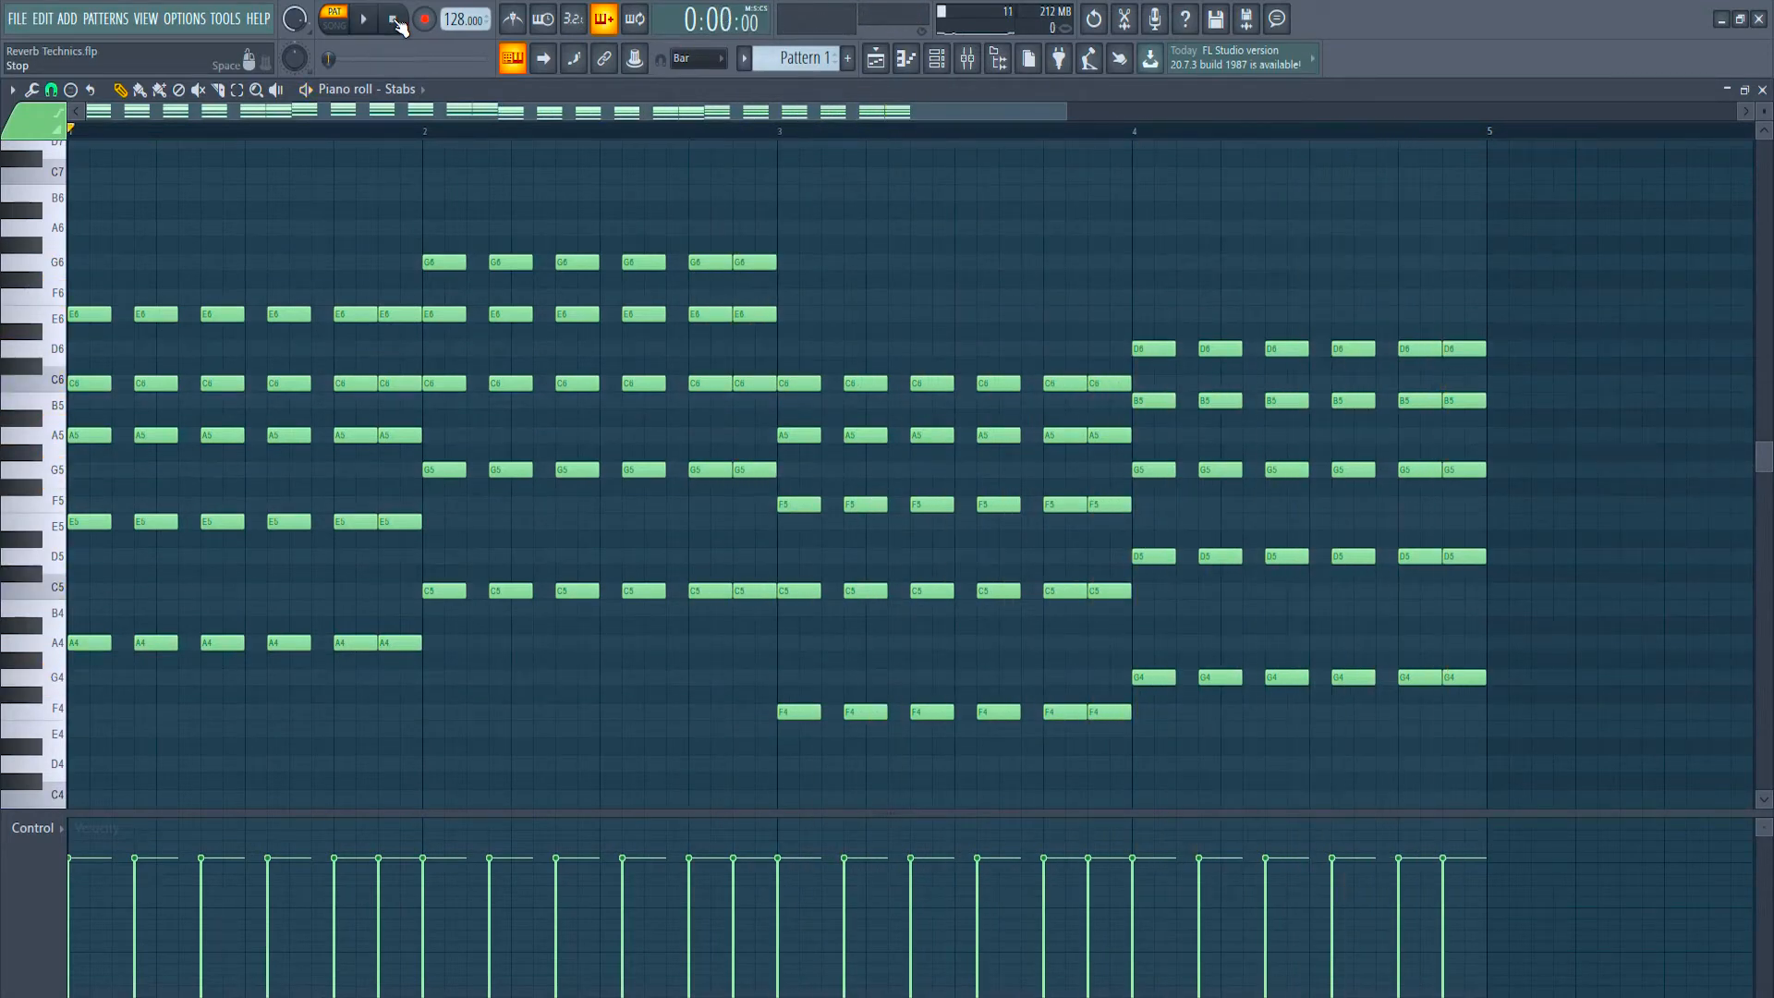
click(907, 59)
click(908, 61)
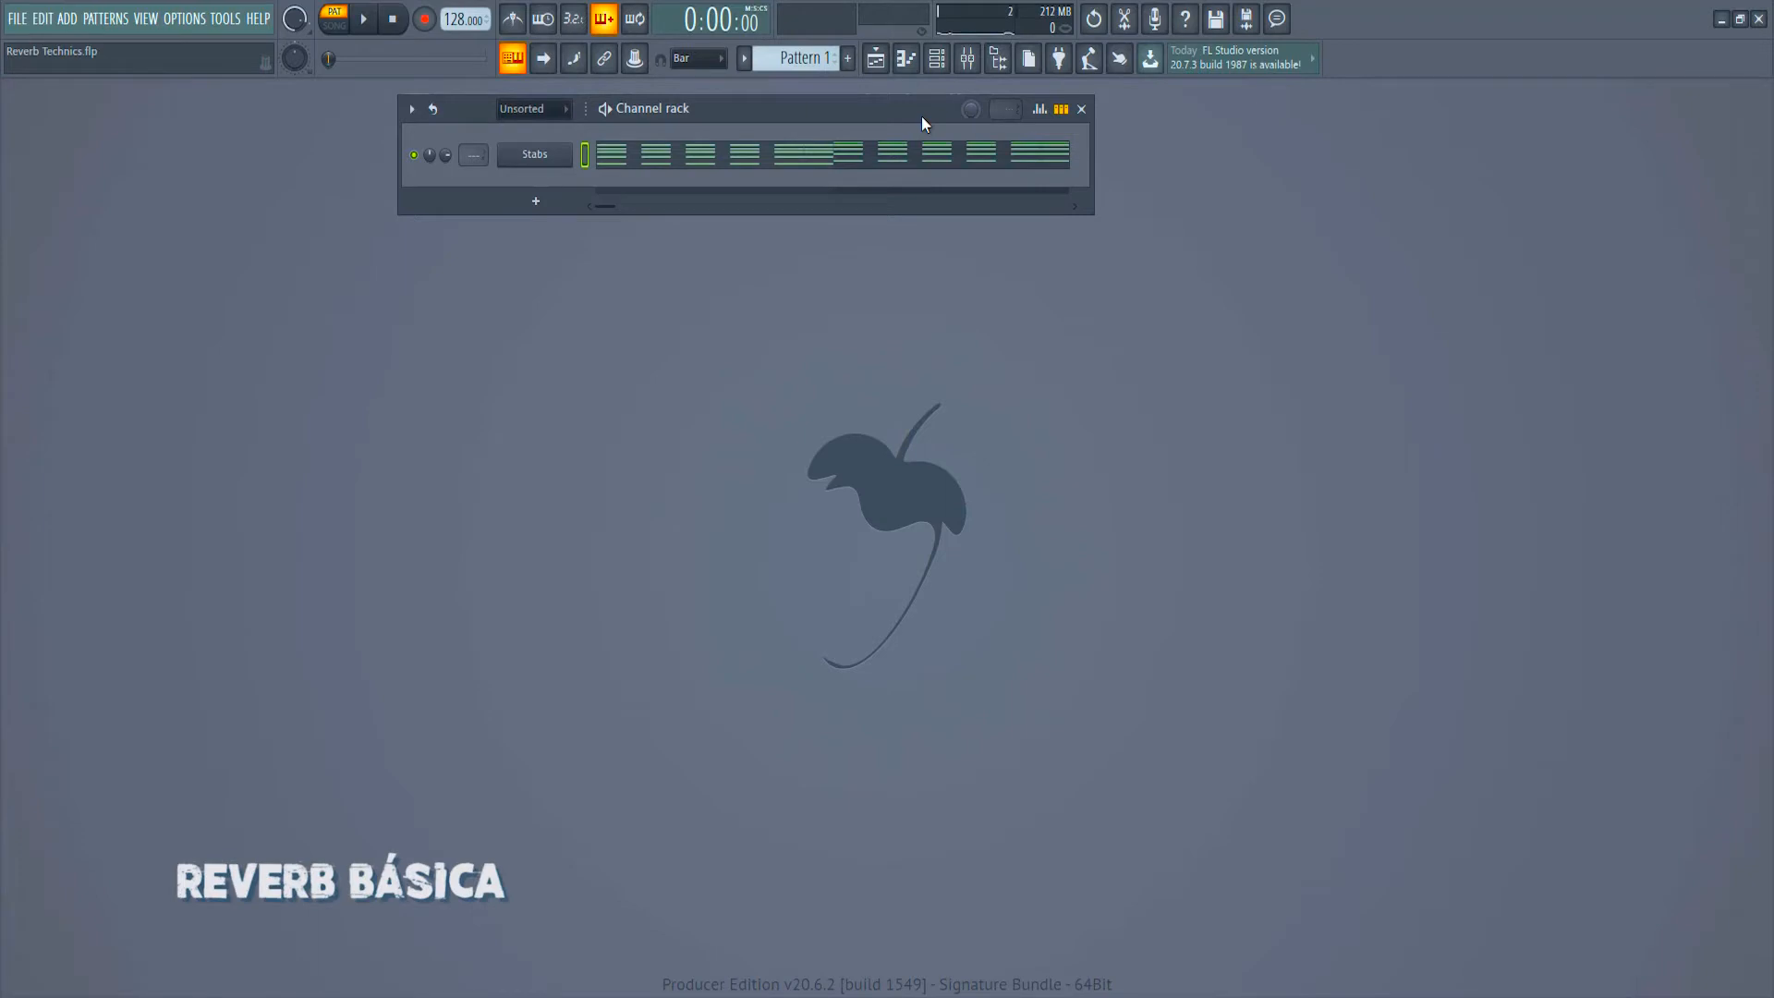
Step: Route the Stabs channel to mixer track 1 and load Fruity Reeverb 2 in that track's effect slot 2
click(968, 59)
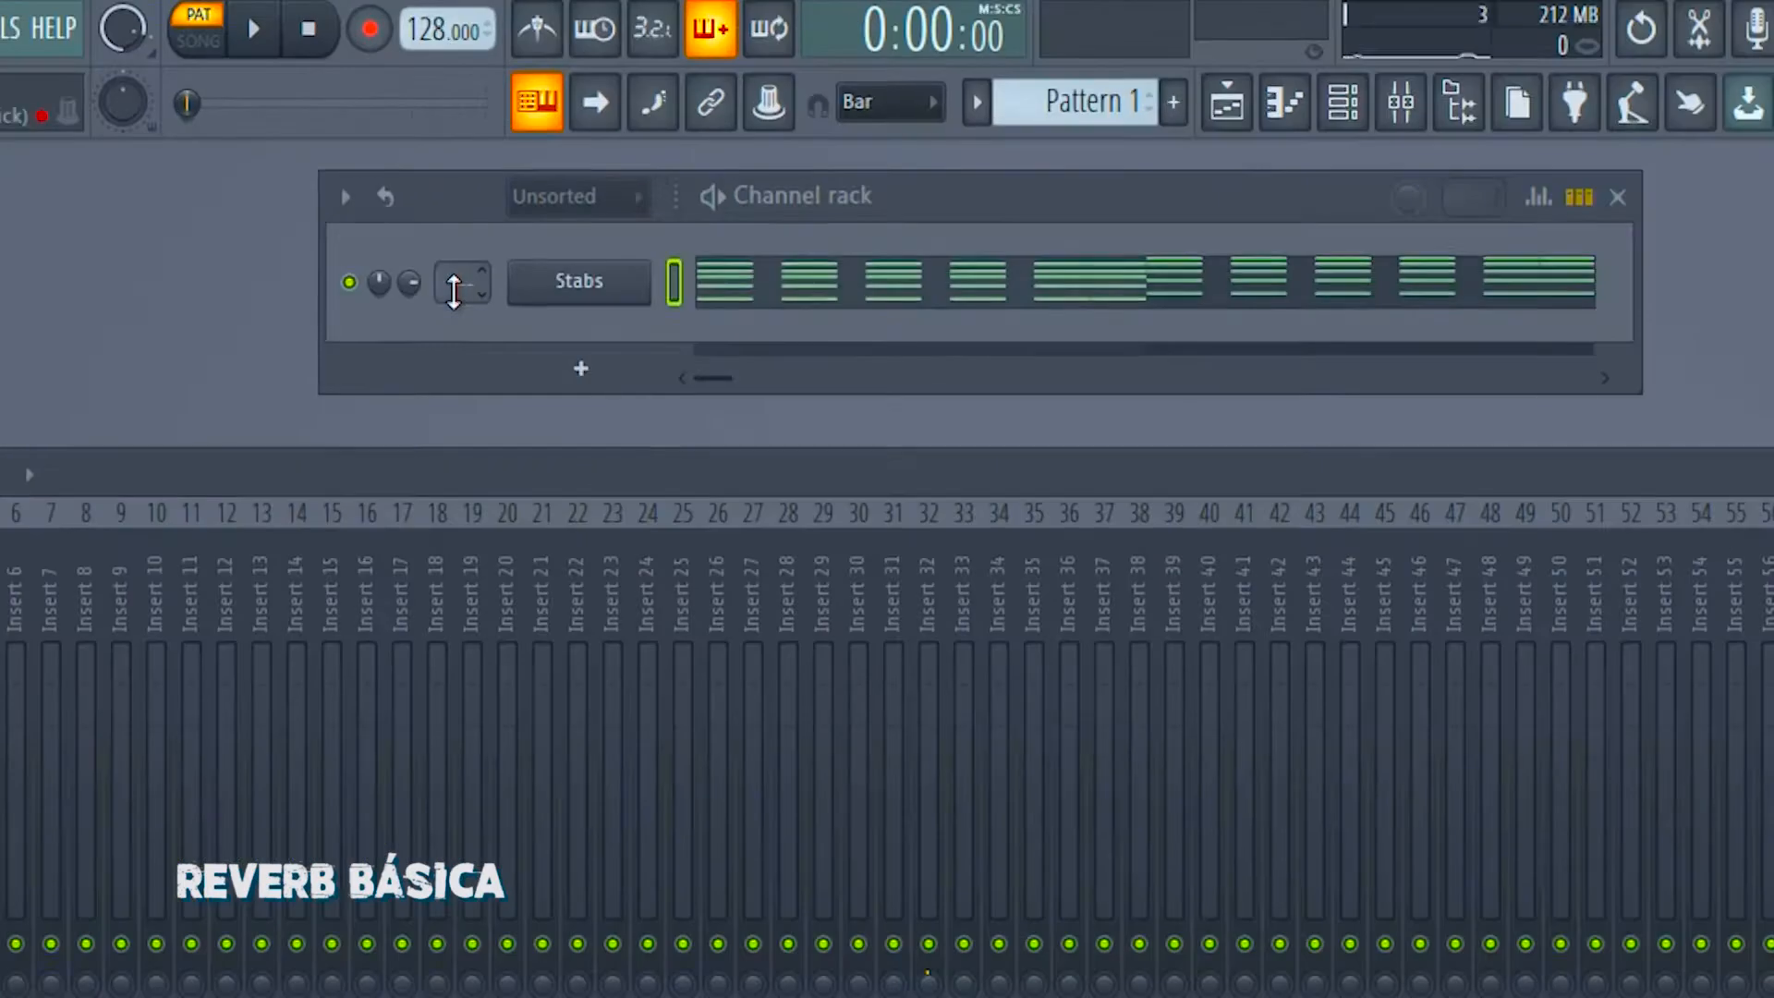
drag(470, 158, 469, 149)
click(1433, 646)
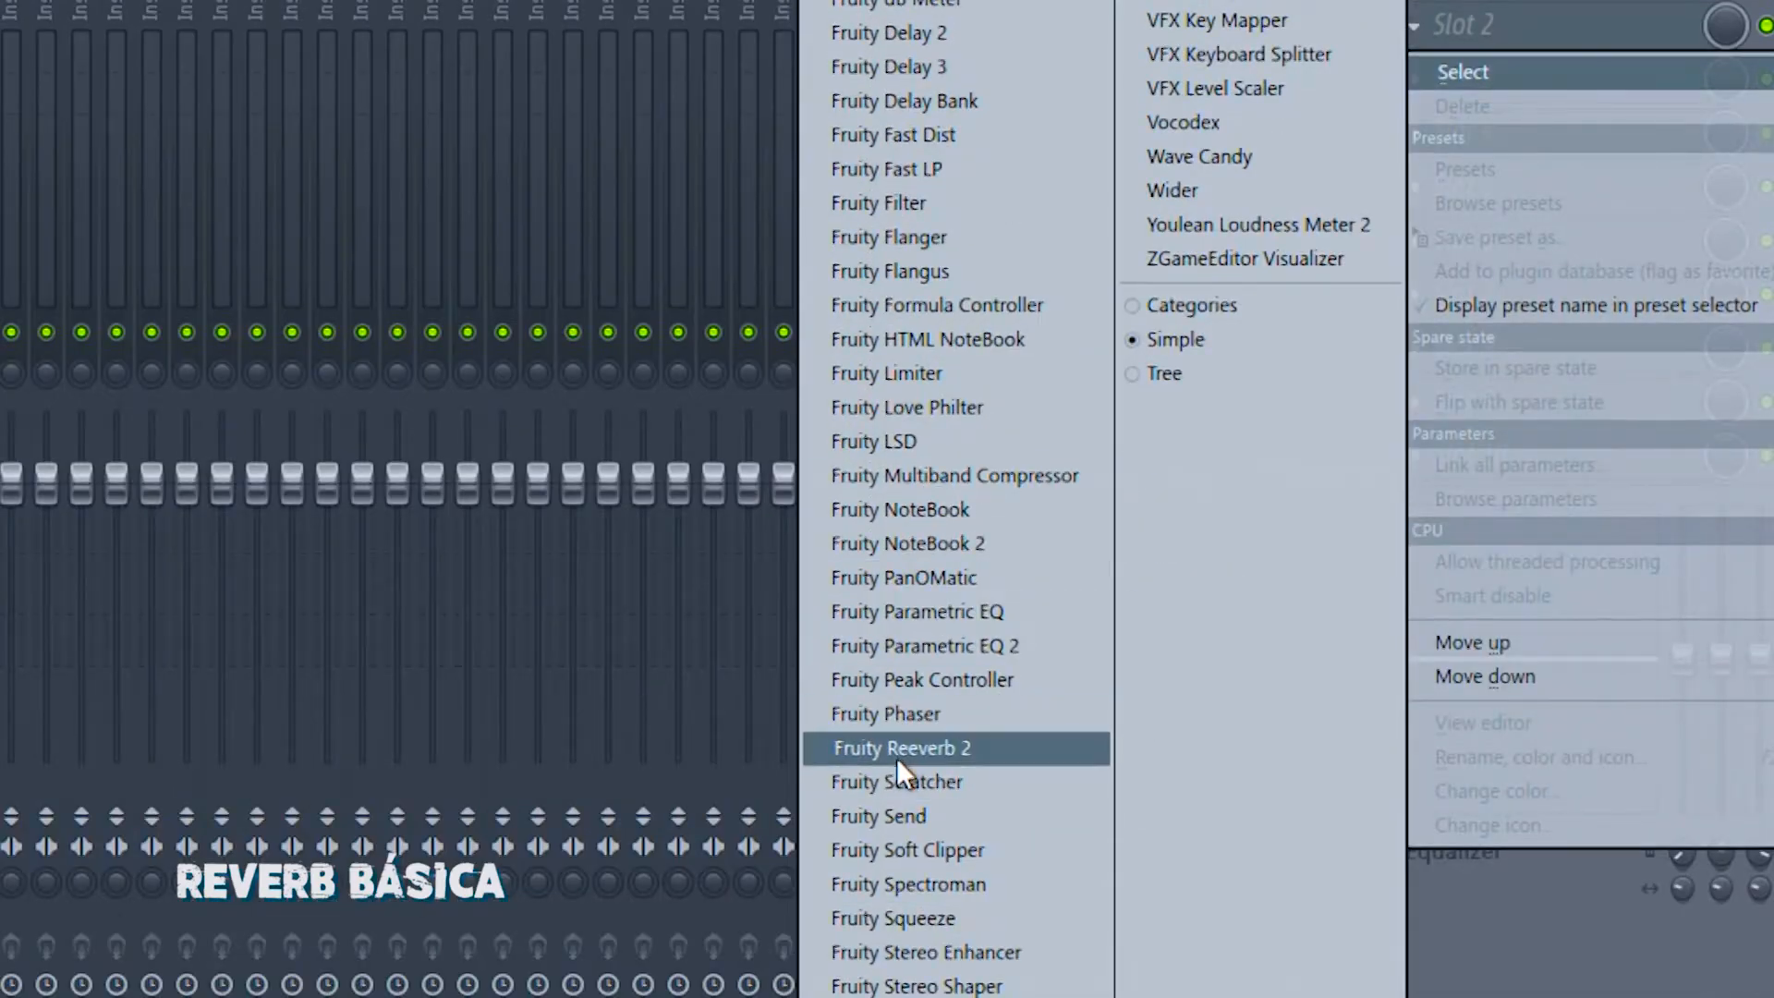
click(903, 756)
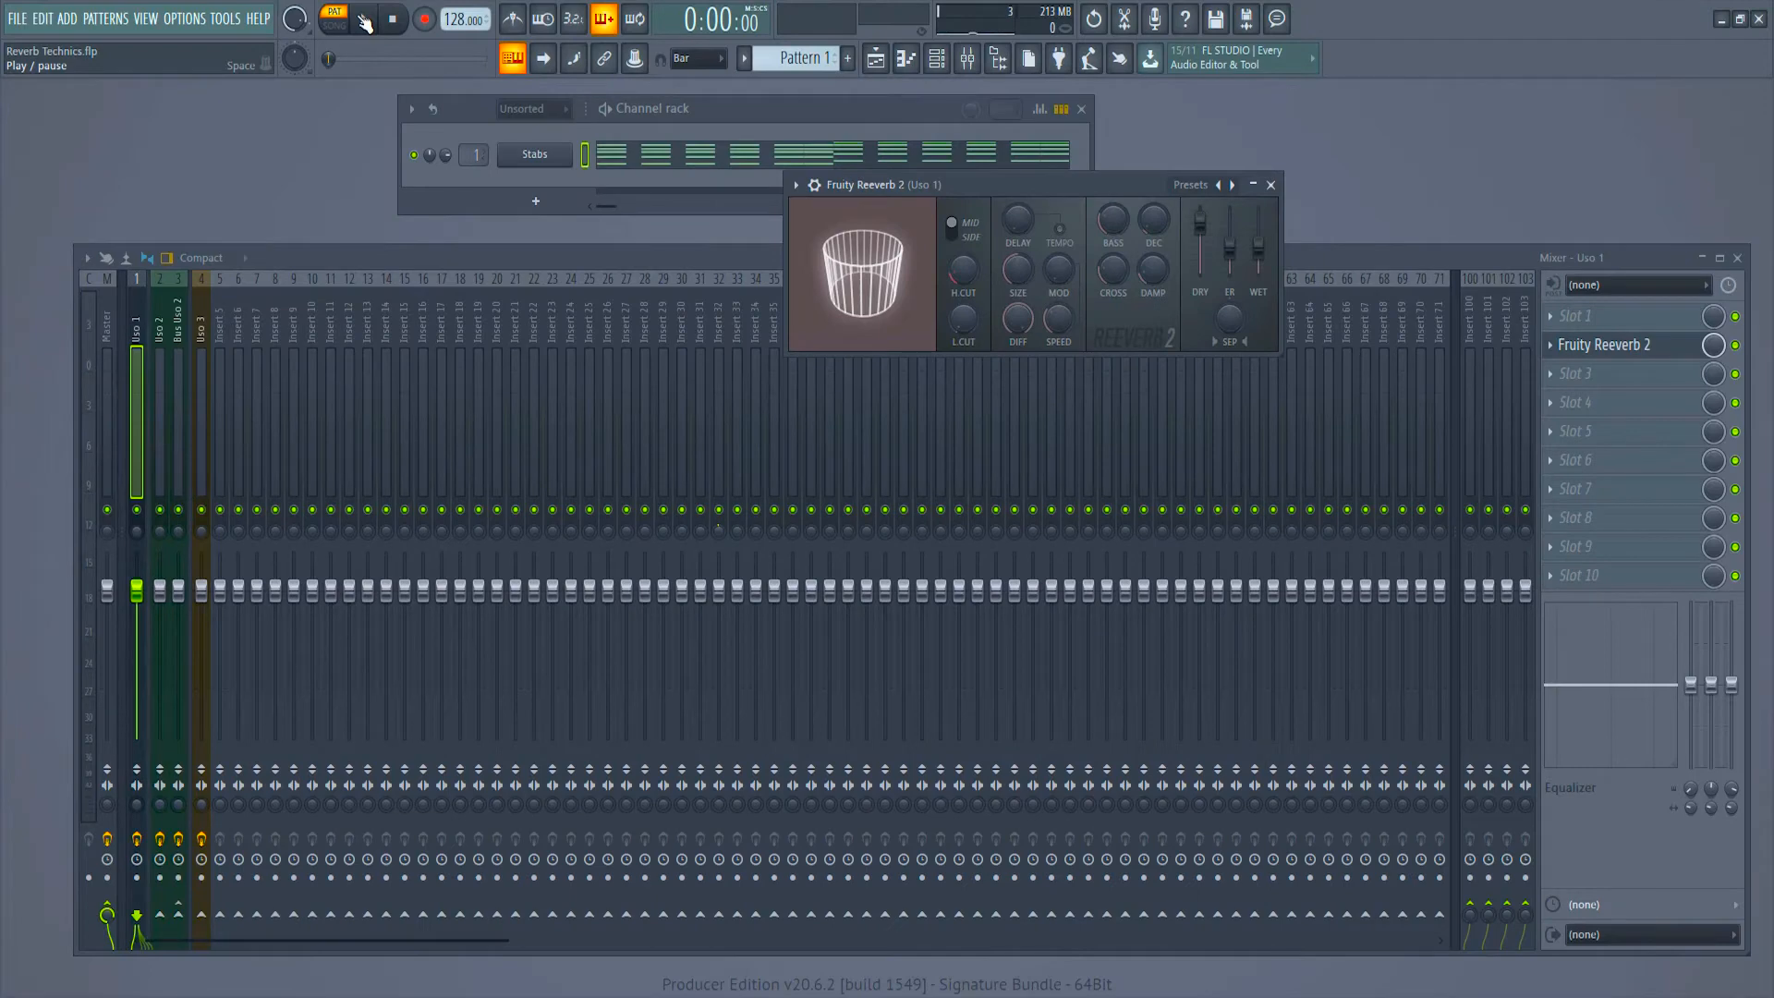
Step: While the pattern plays, enlarge the Reeverb 2 room size and raise its wet level to 93%
click(366, 22)
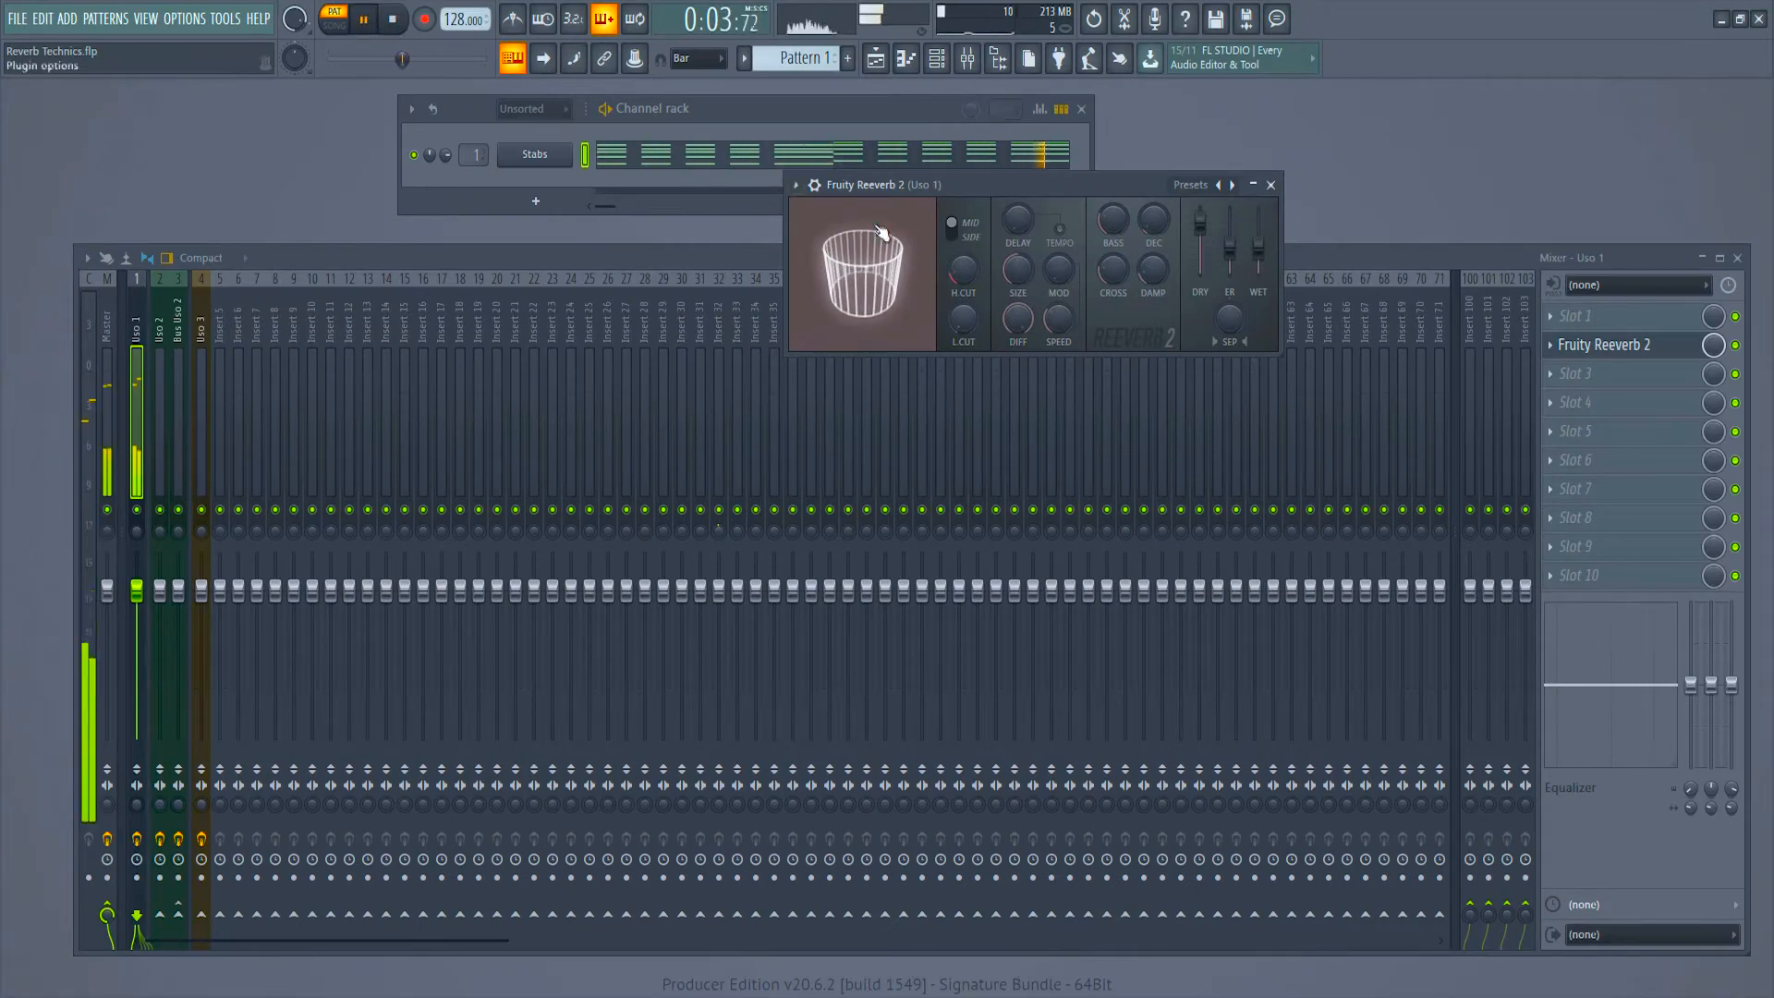
drag(1029, 273, 1029, 242)
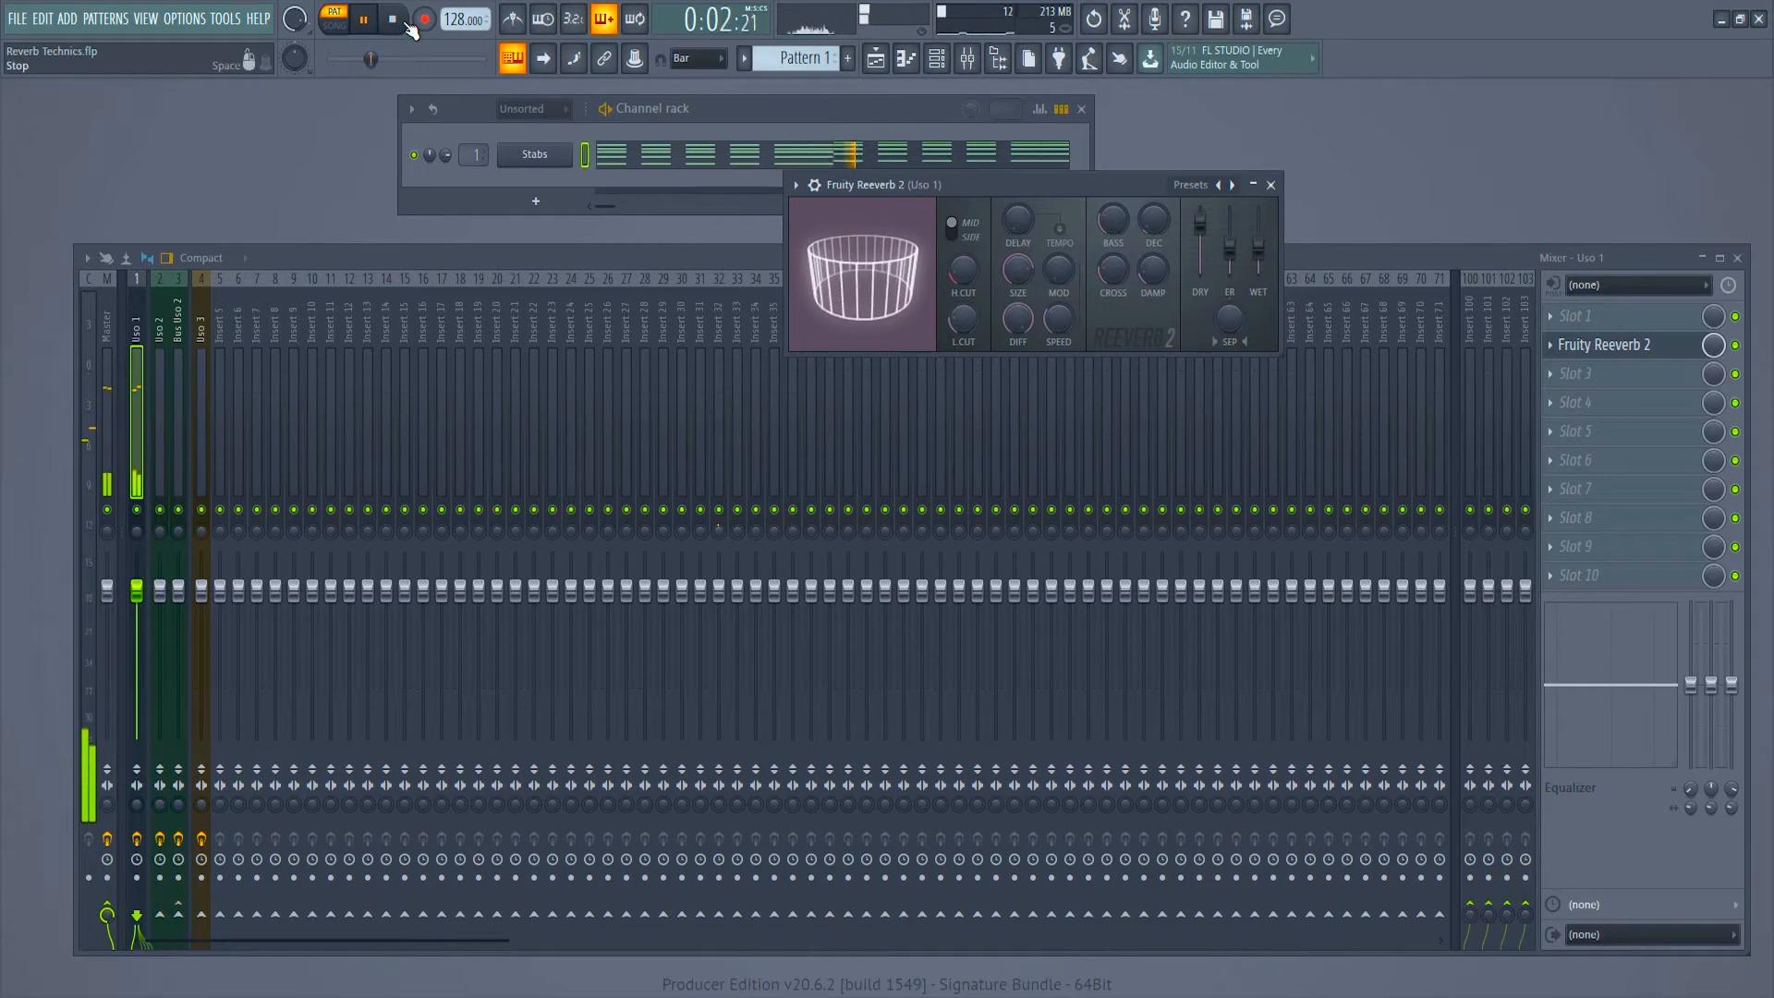
drag(1258, 248, 1259, 225)
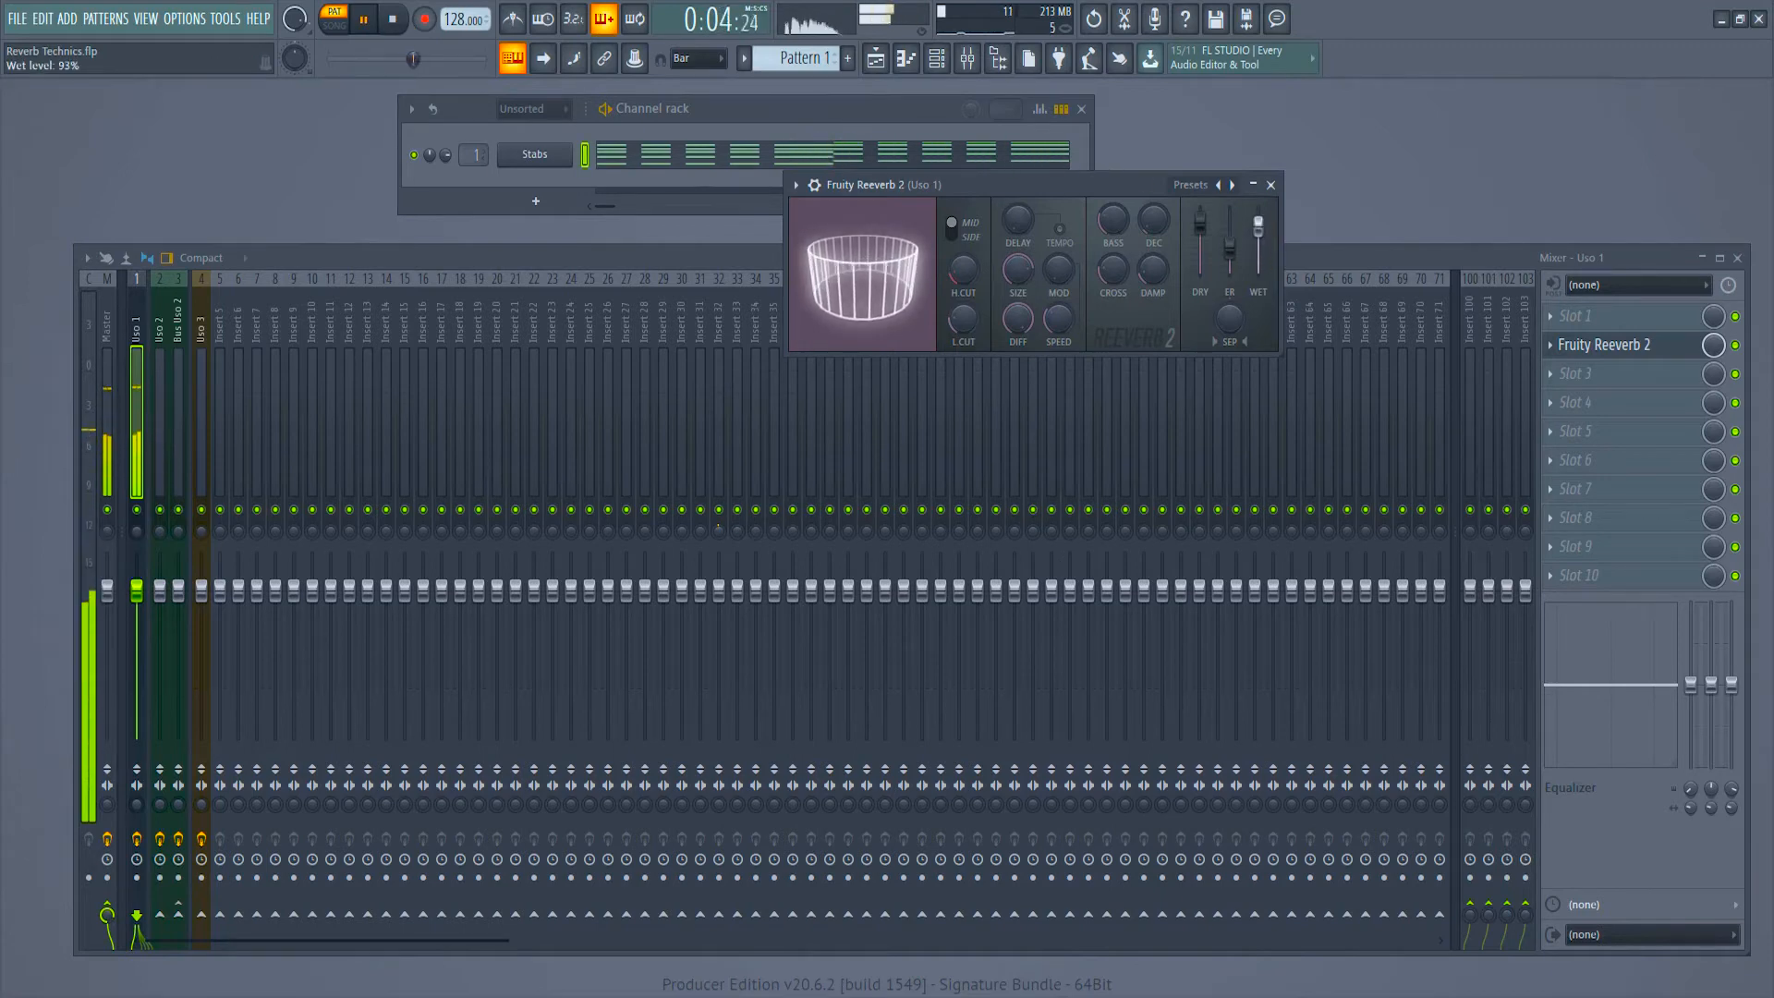
click(395, 23)
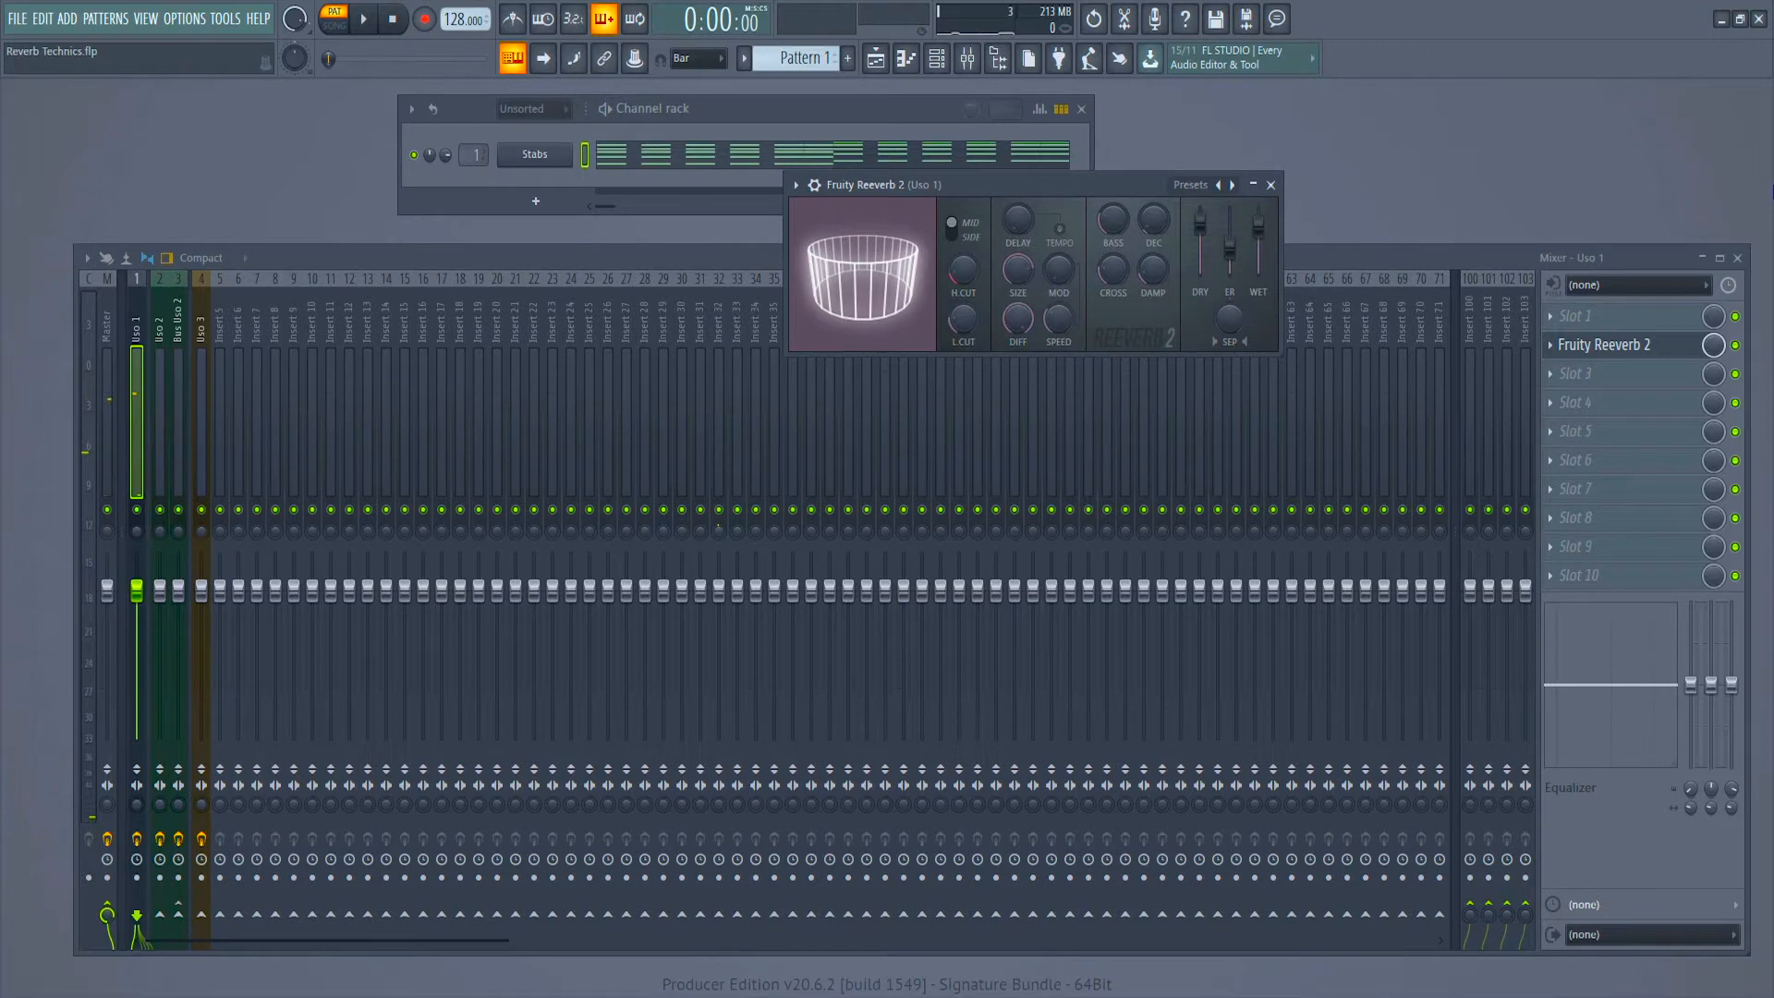
Step: Create an automation clip for the mix level of Fruity Reeverb 2 in the playlist
right_click(1715, 347)
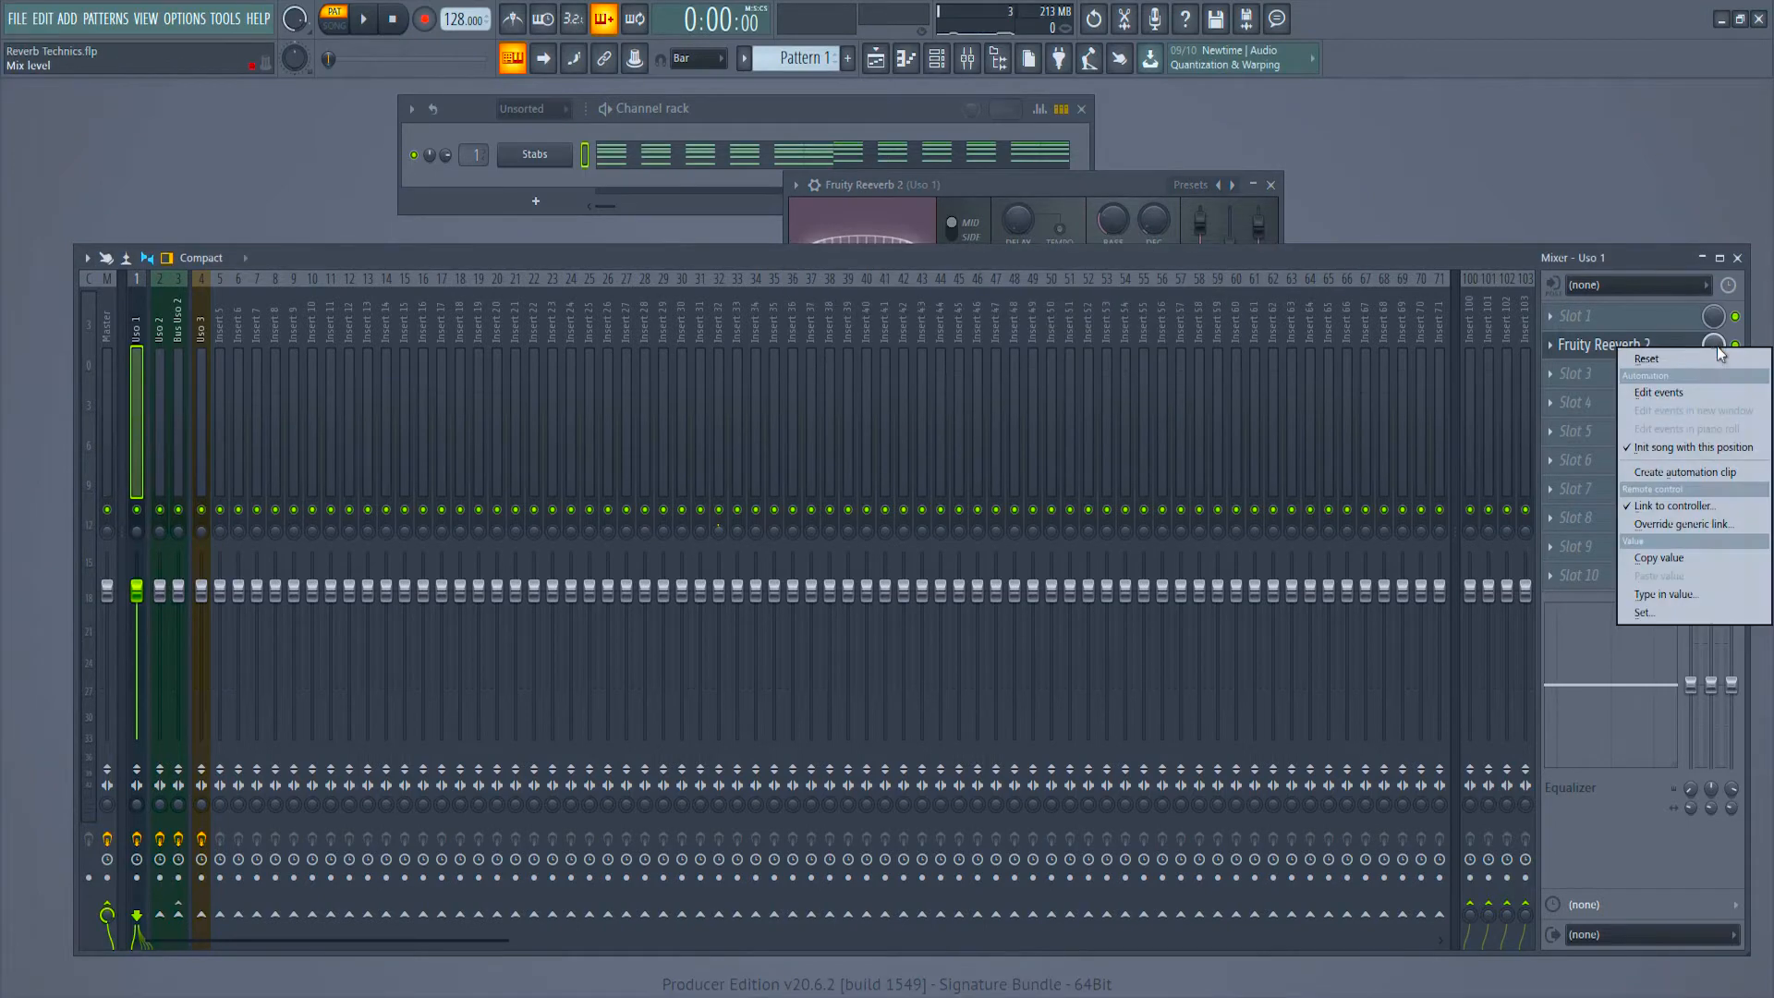
click(1693, 473)
scroll(359, 143, up, 4)
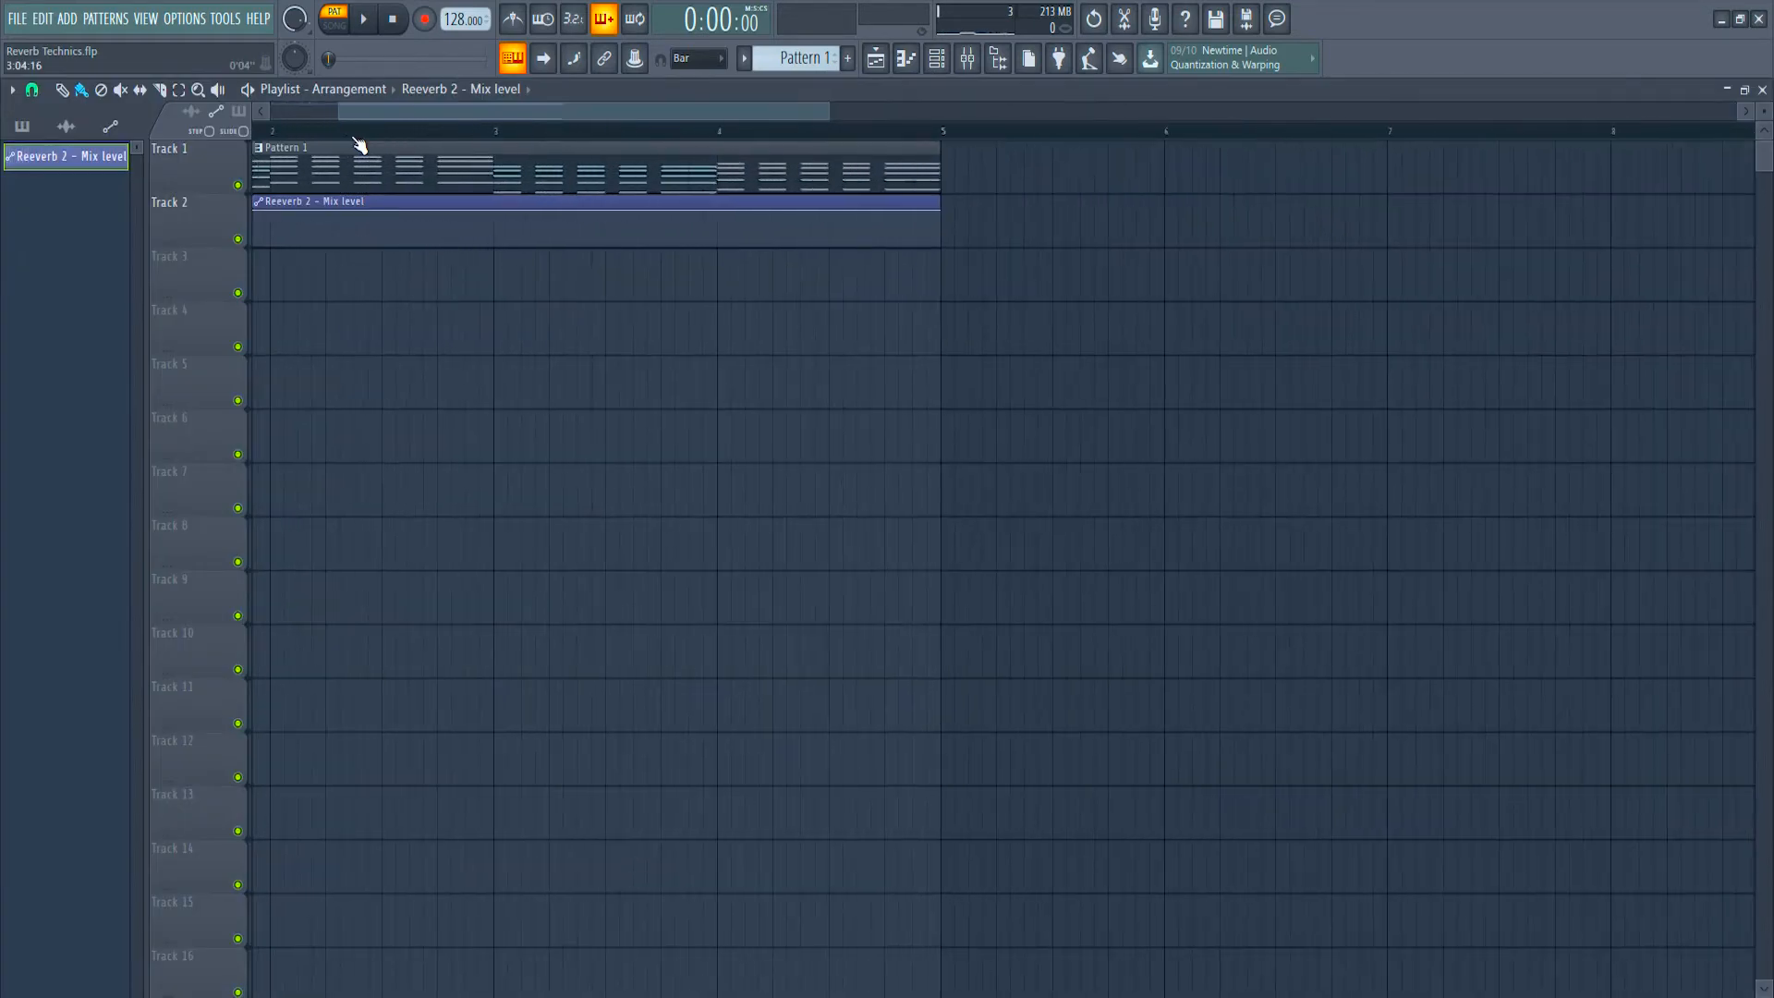
scroll(346, 112, up, 1)
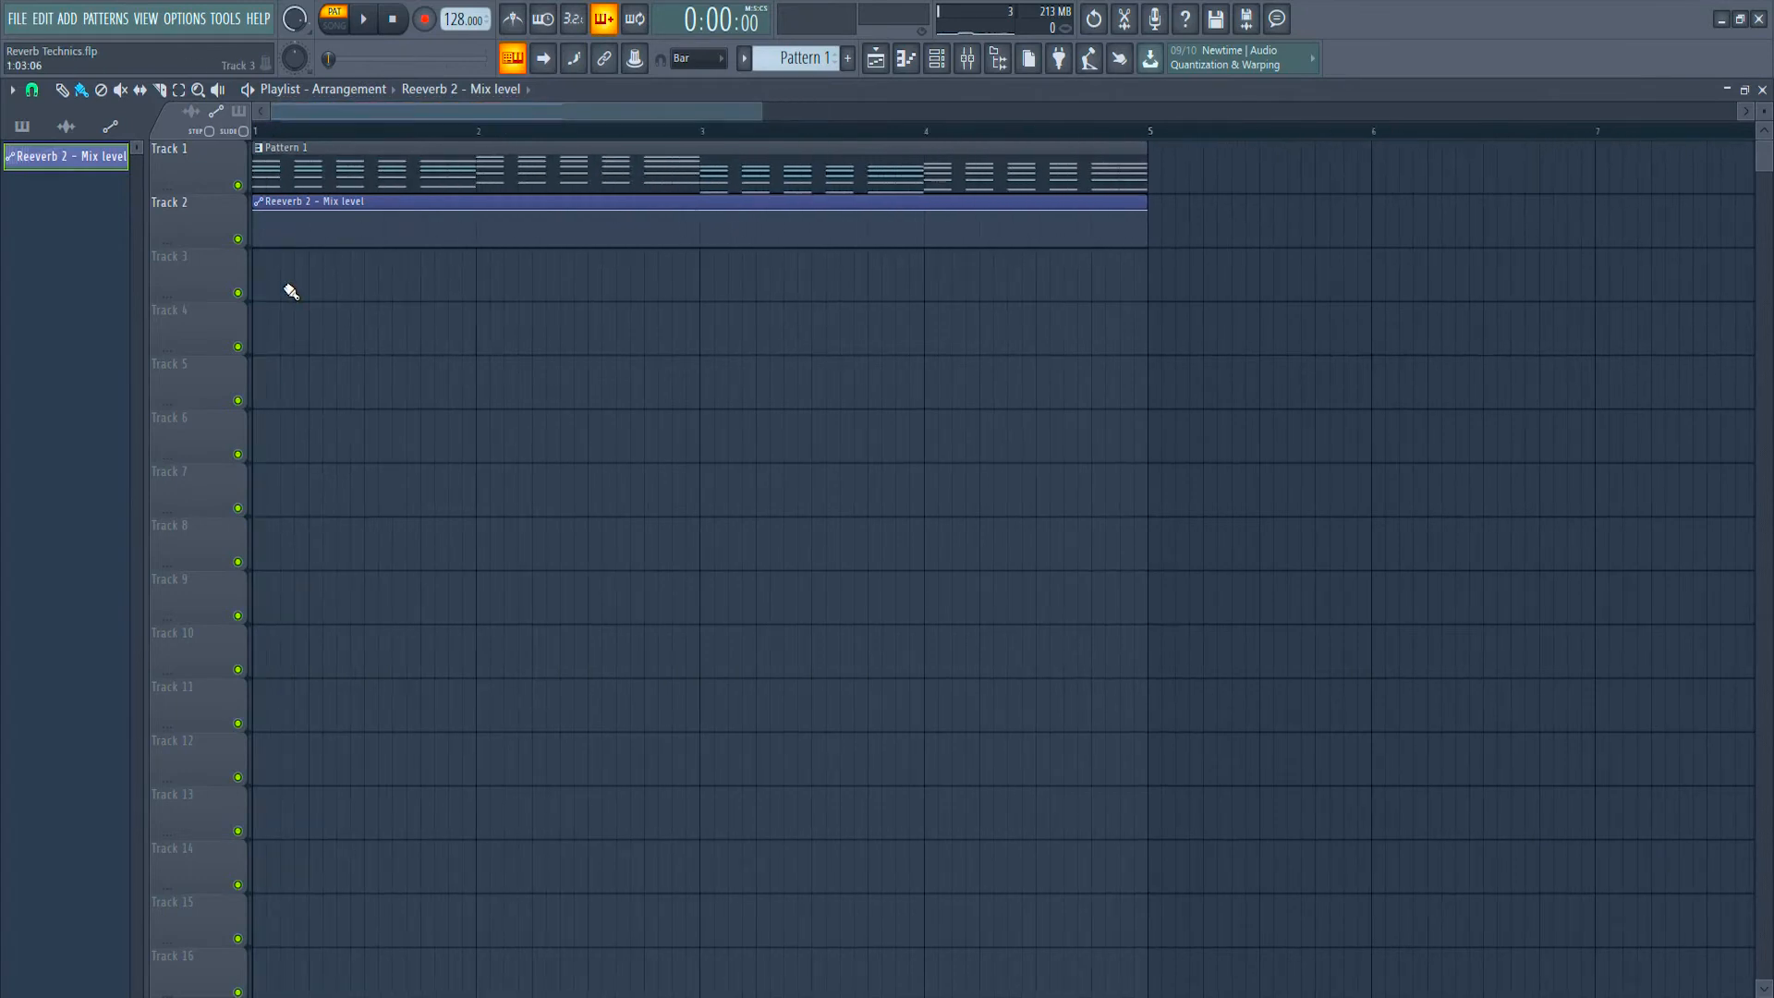
scroll(282, 137, up, 4)
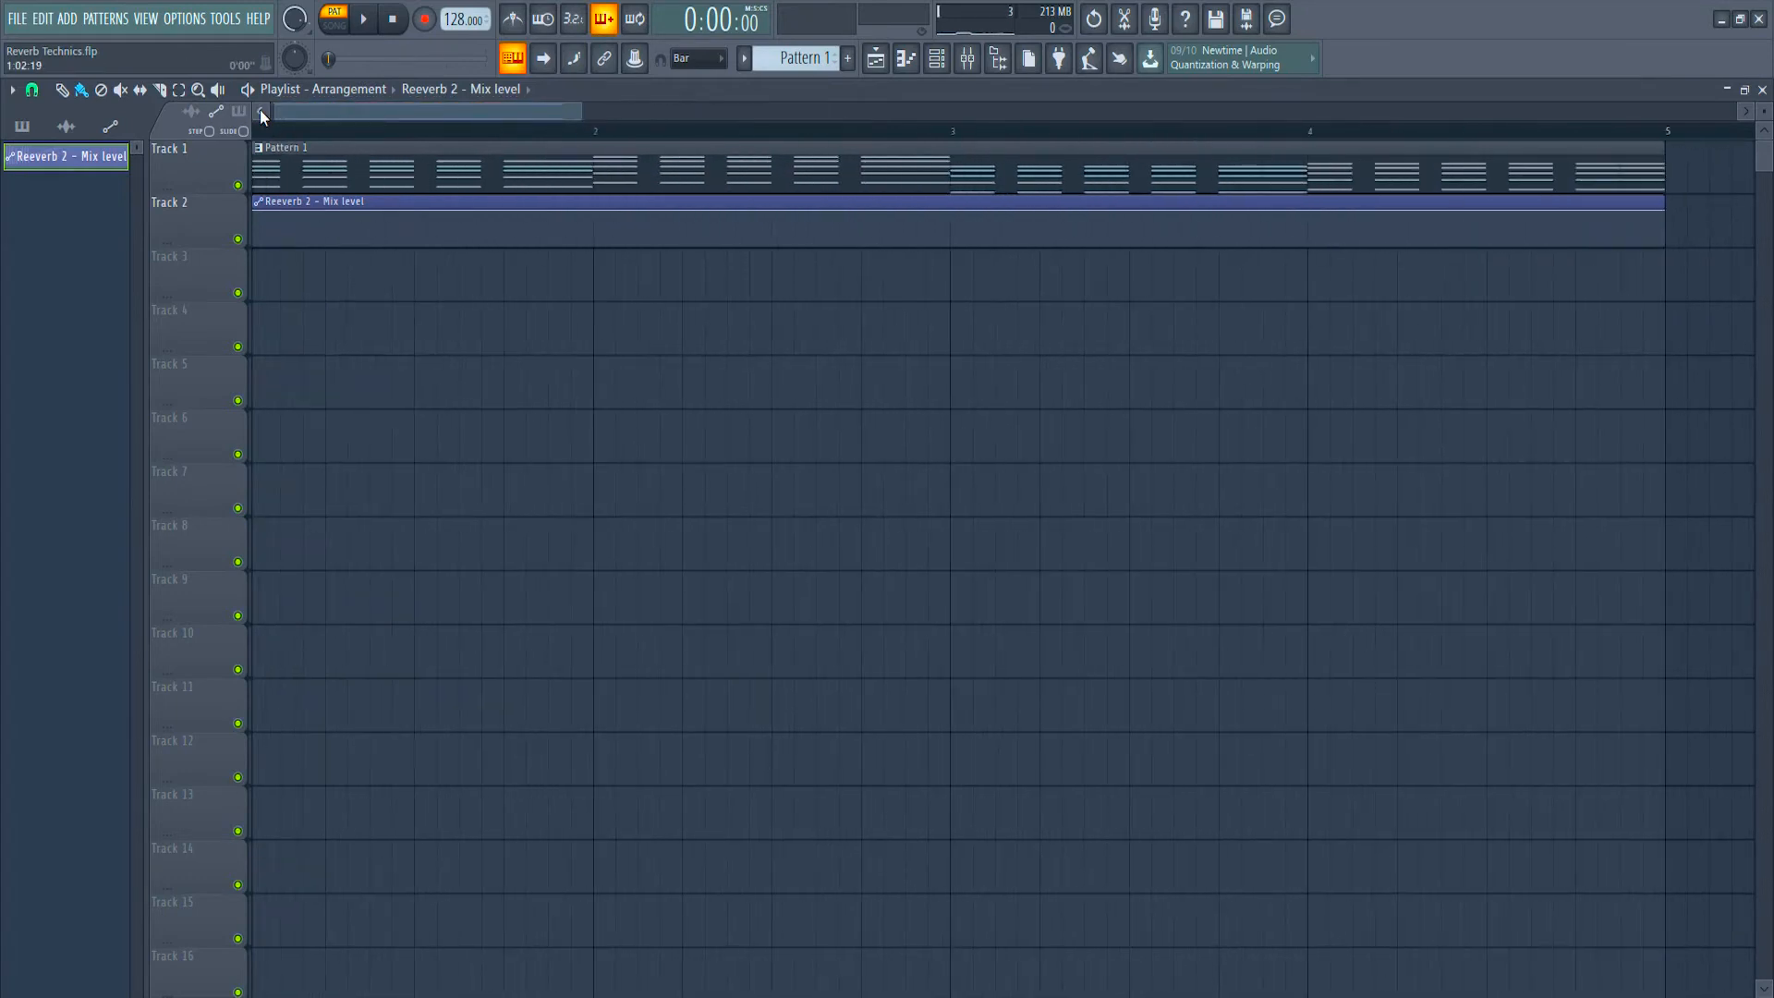
Step: Shape the first bar of the mix level automation into repeated rising curves that drop at each chord stab
drag(261, 215, 343, 229)
right_click(277, 231)
right_click(300, 215)
right_click(343, 215)
right_click(365, 227)
right_click(387, 212)
drag(364, 220, 364, 223)
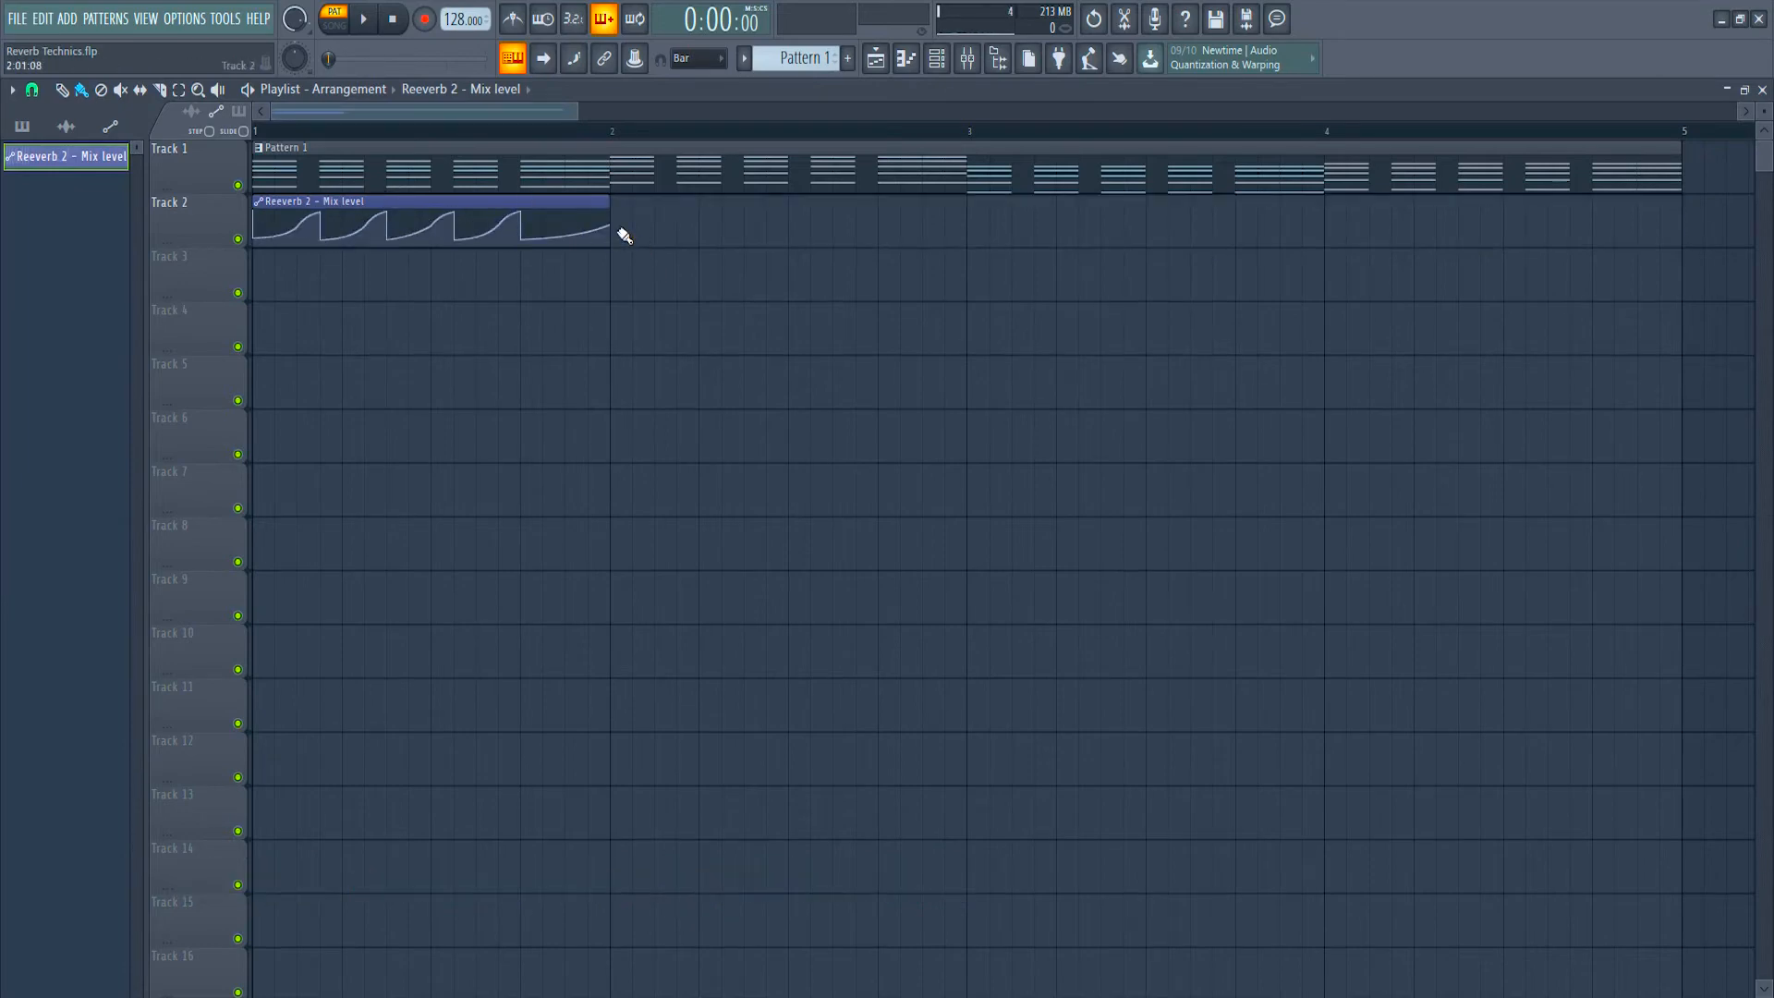
Step: Repeat the one-bar mix level clip across bars 2 to 4 and audition the arrangement in song mode
drag(622, 231, 1383, 226)
key(l)
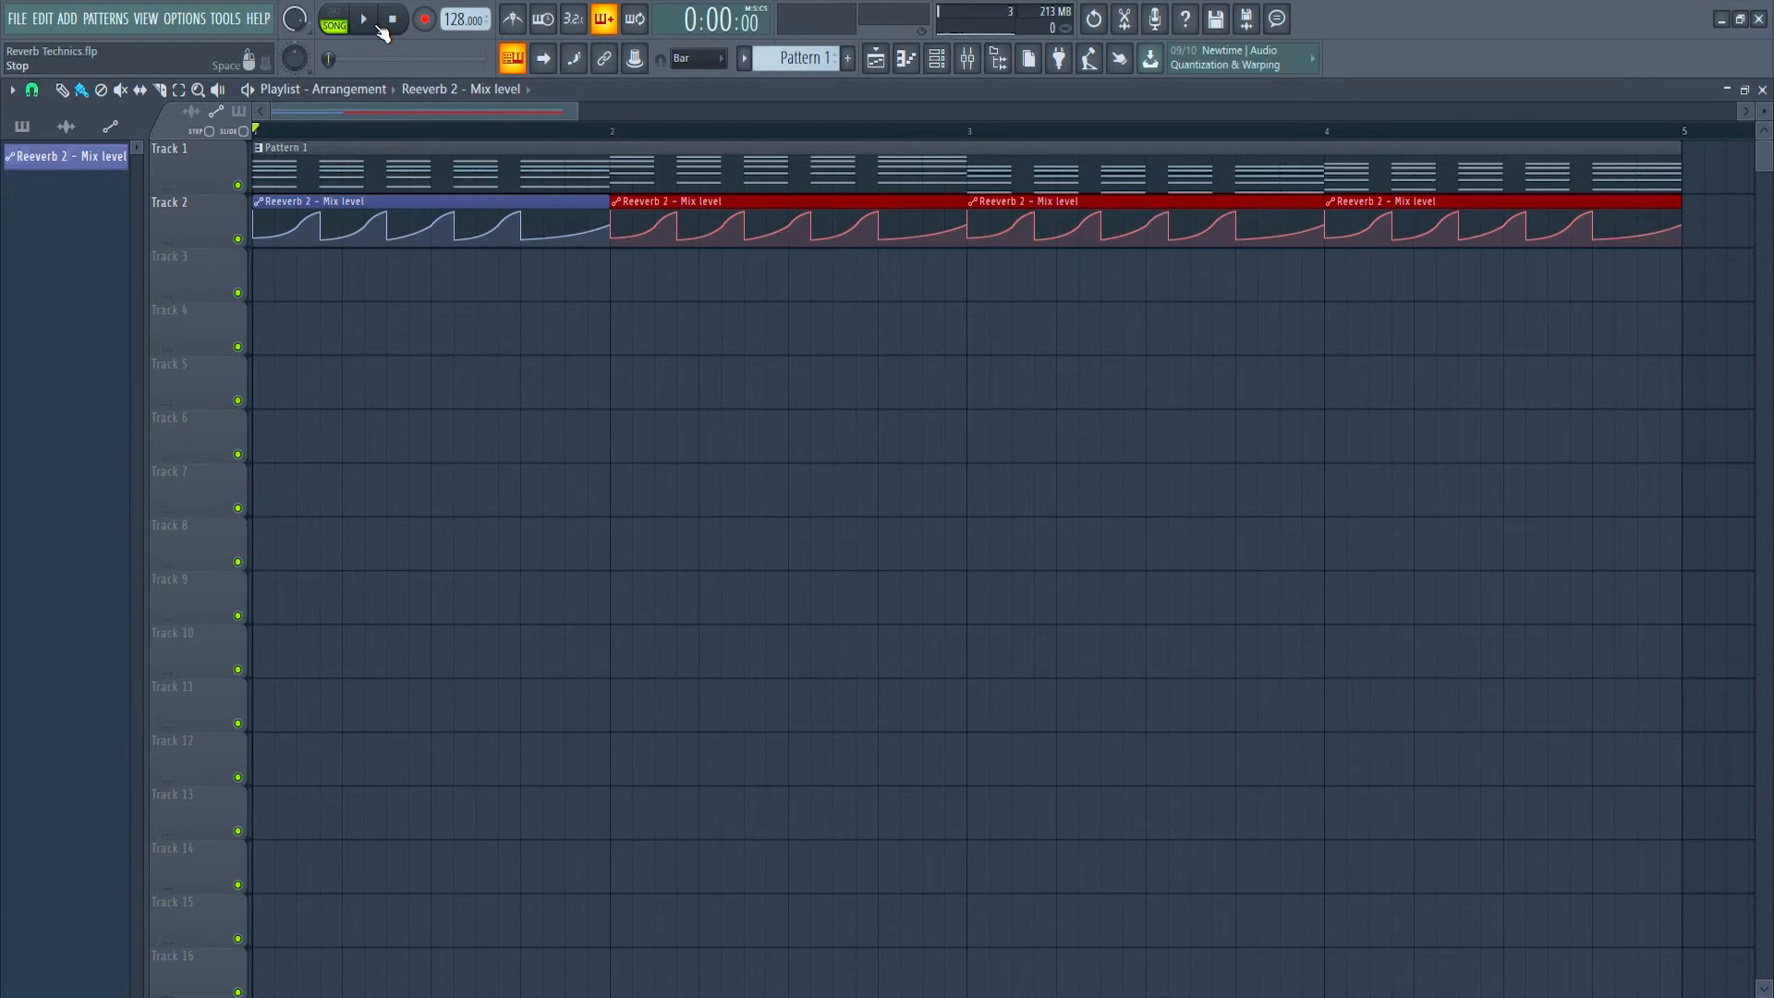
click(372, 22)
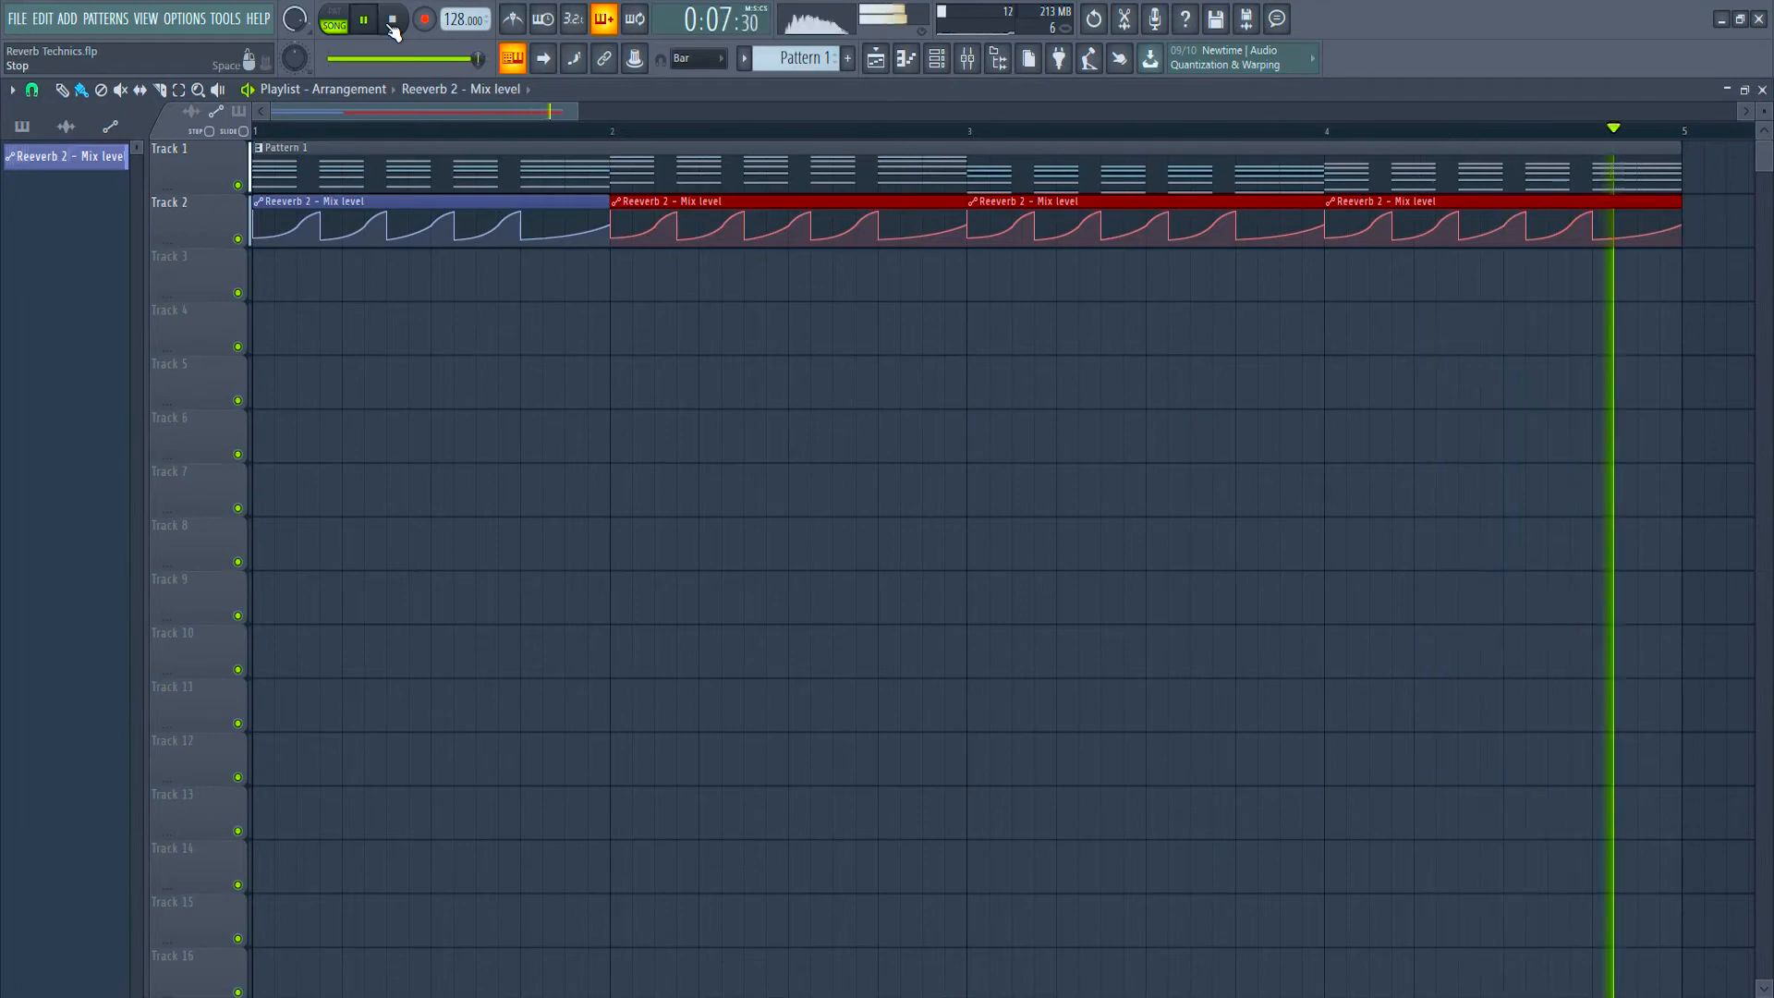
click(392, 22)
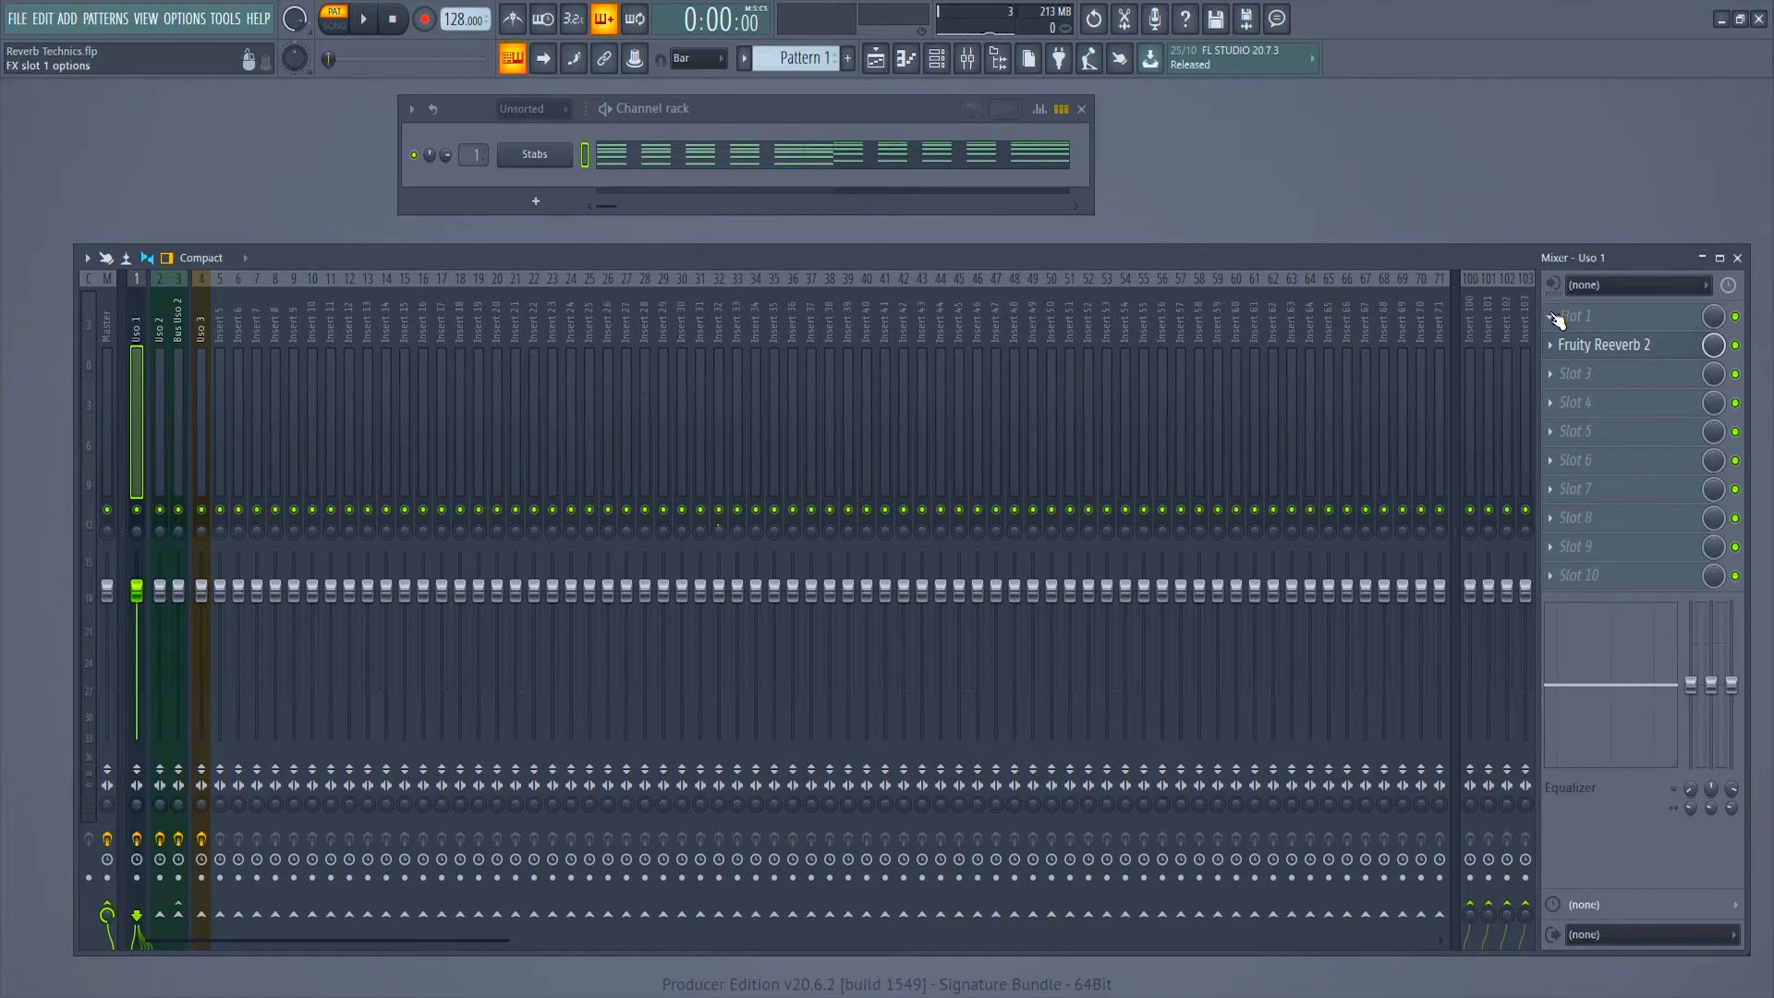
Step: Load Fruity Peak Controller in slot 1 of mixer track 1, ahead of the reverb, and move its window clear
click(1550, 316)
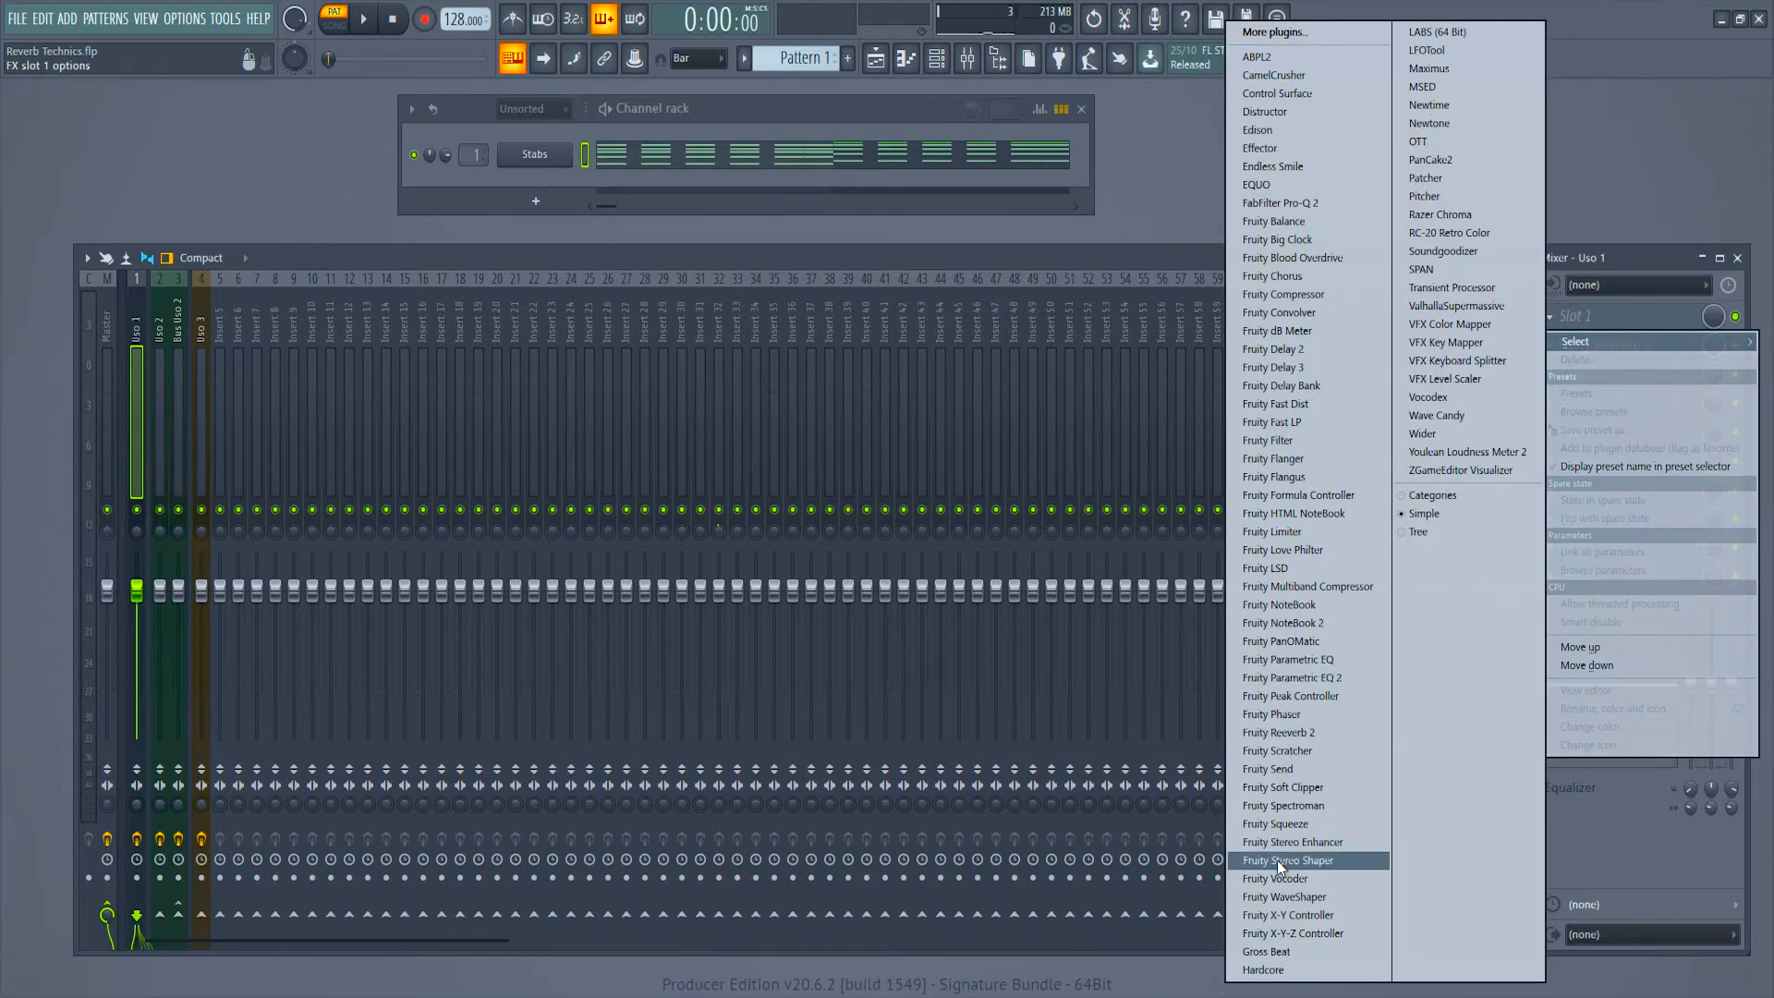
click(1291, 696)
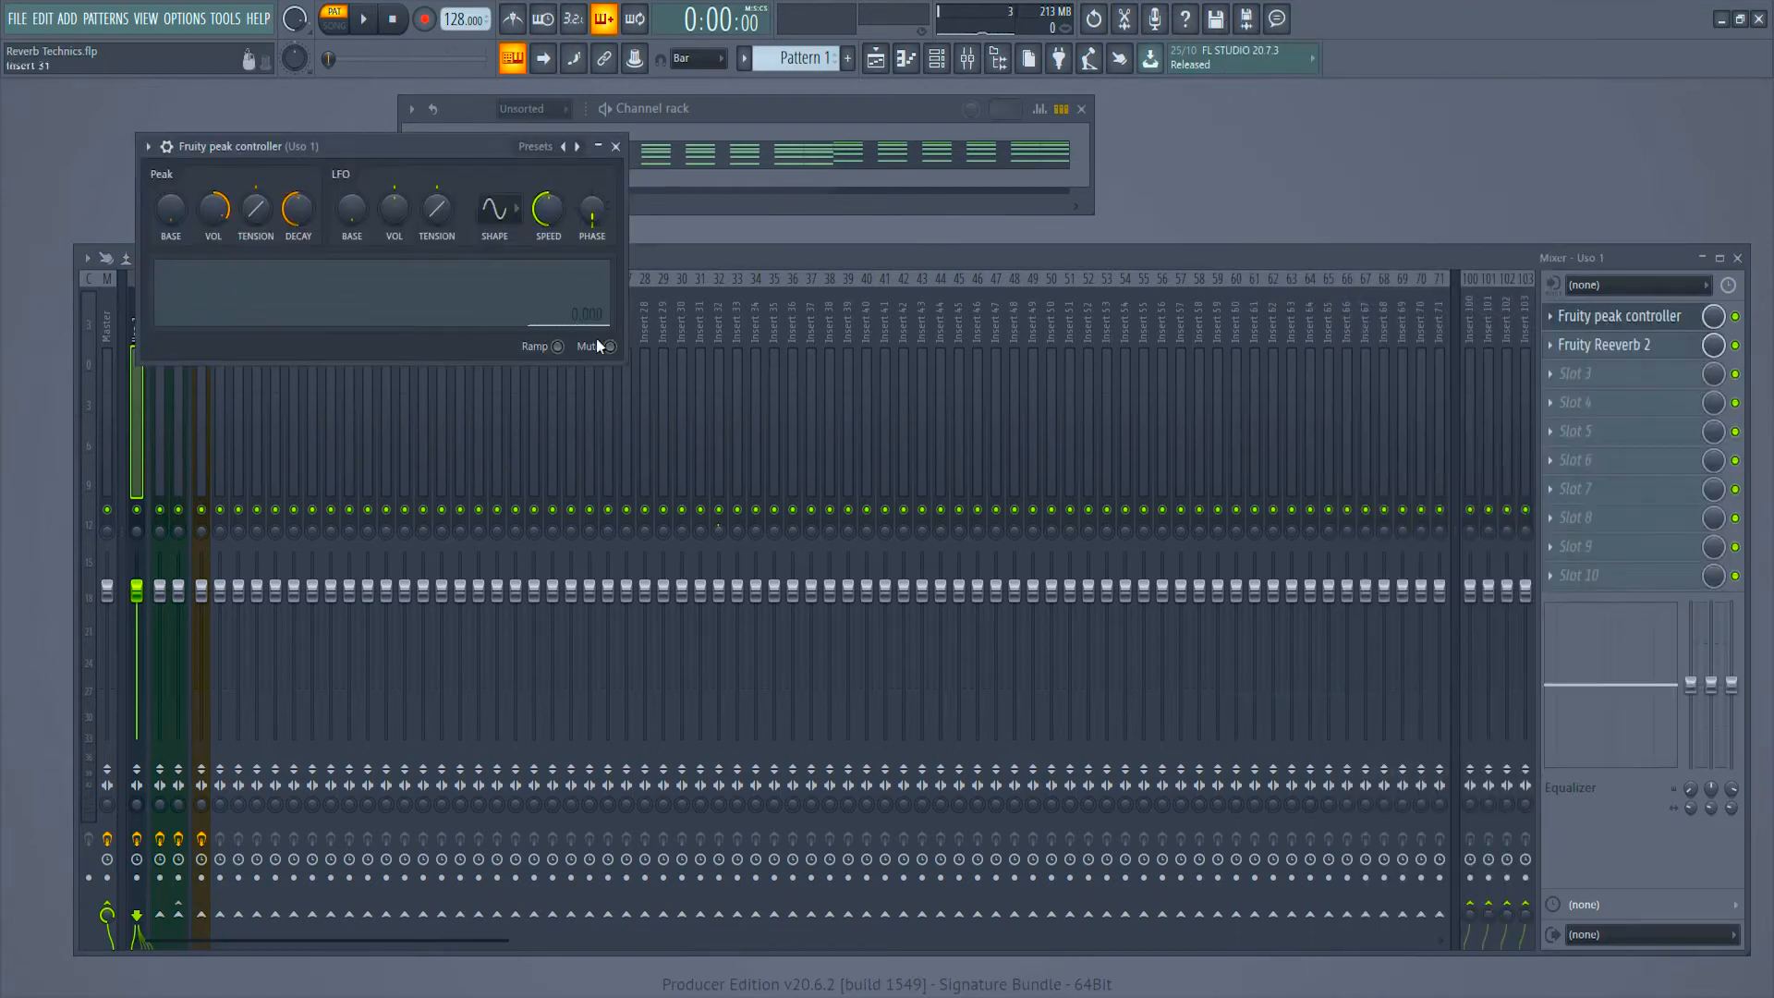
drag(641, 192, 1464, 165)
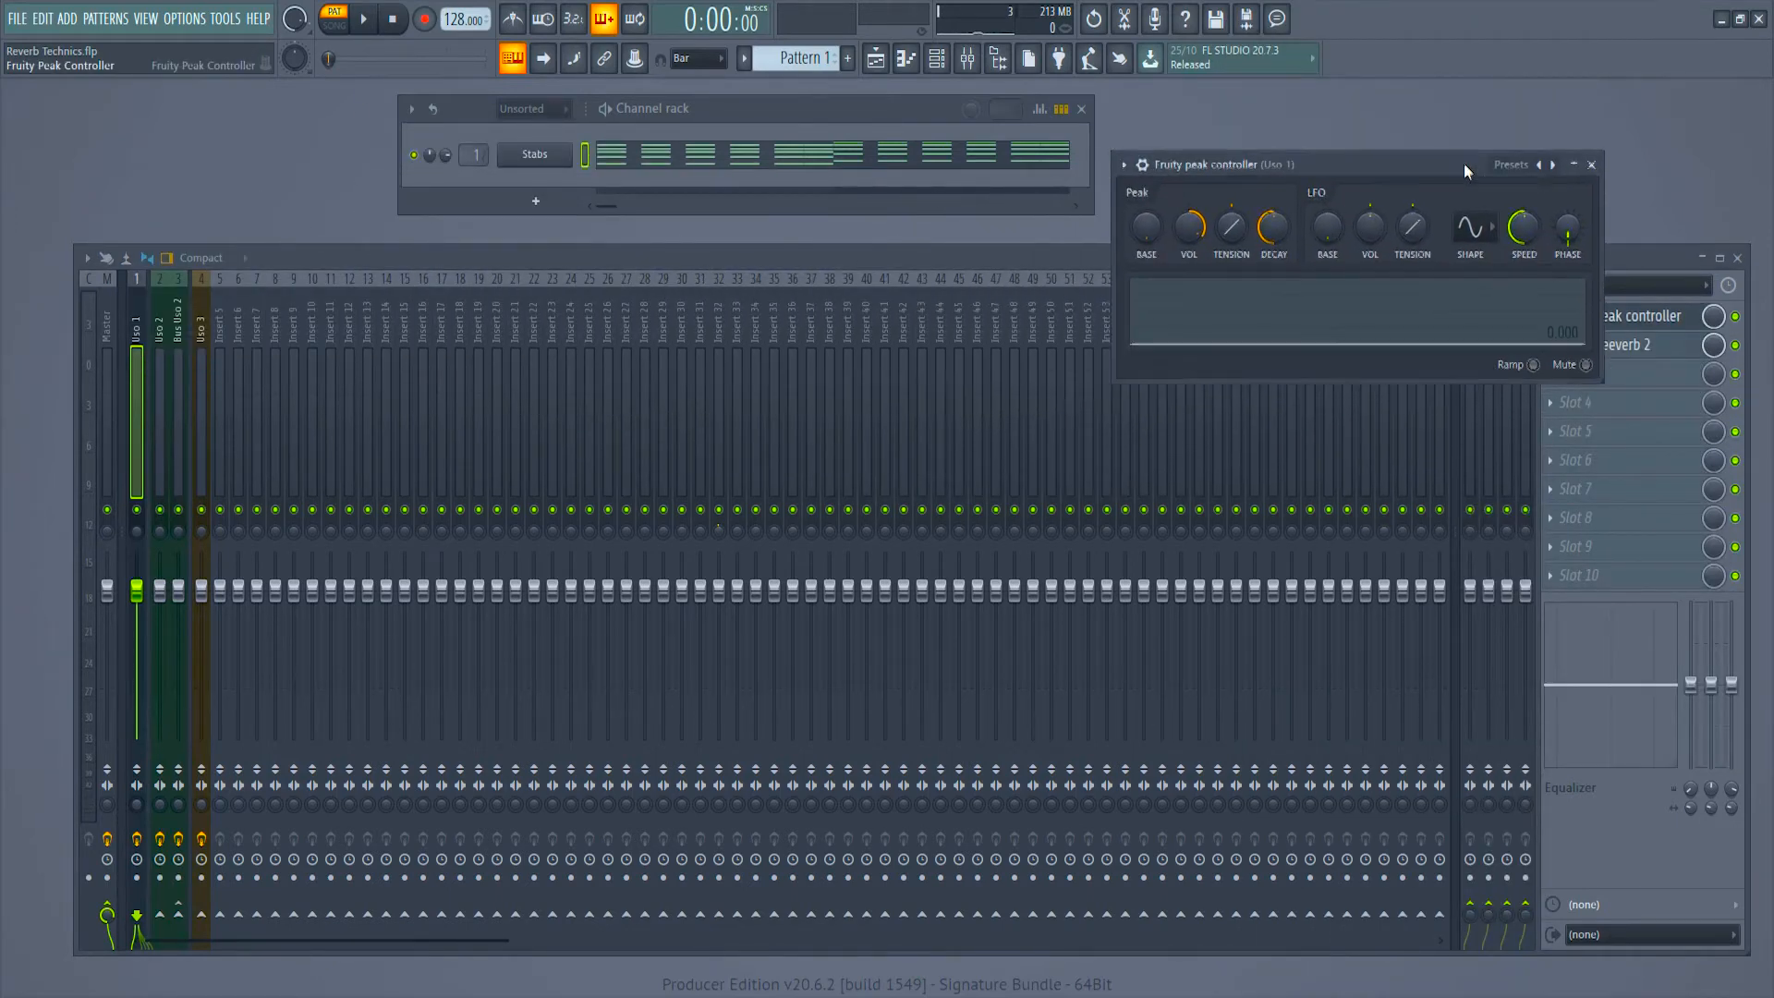
Step: Link the Reeverb 2 wet level to the internal controller Peak ctrl - Peak with the Inverted mapping formula
click(1649, 349)
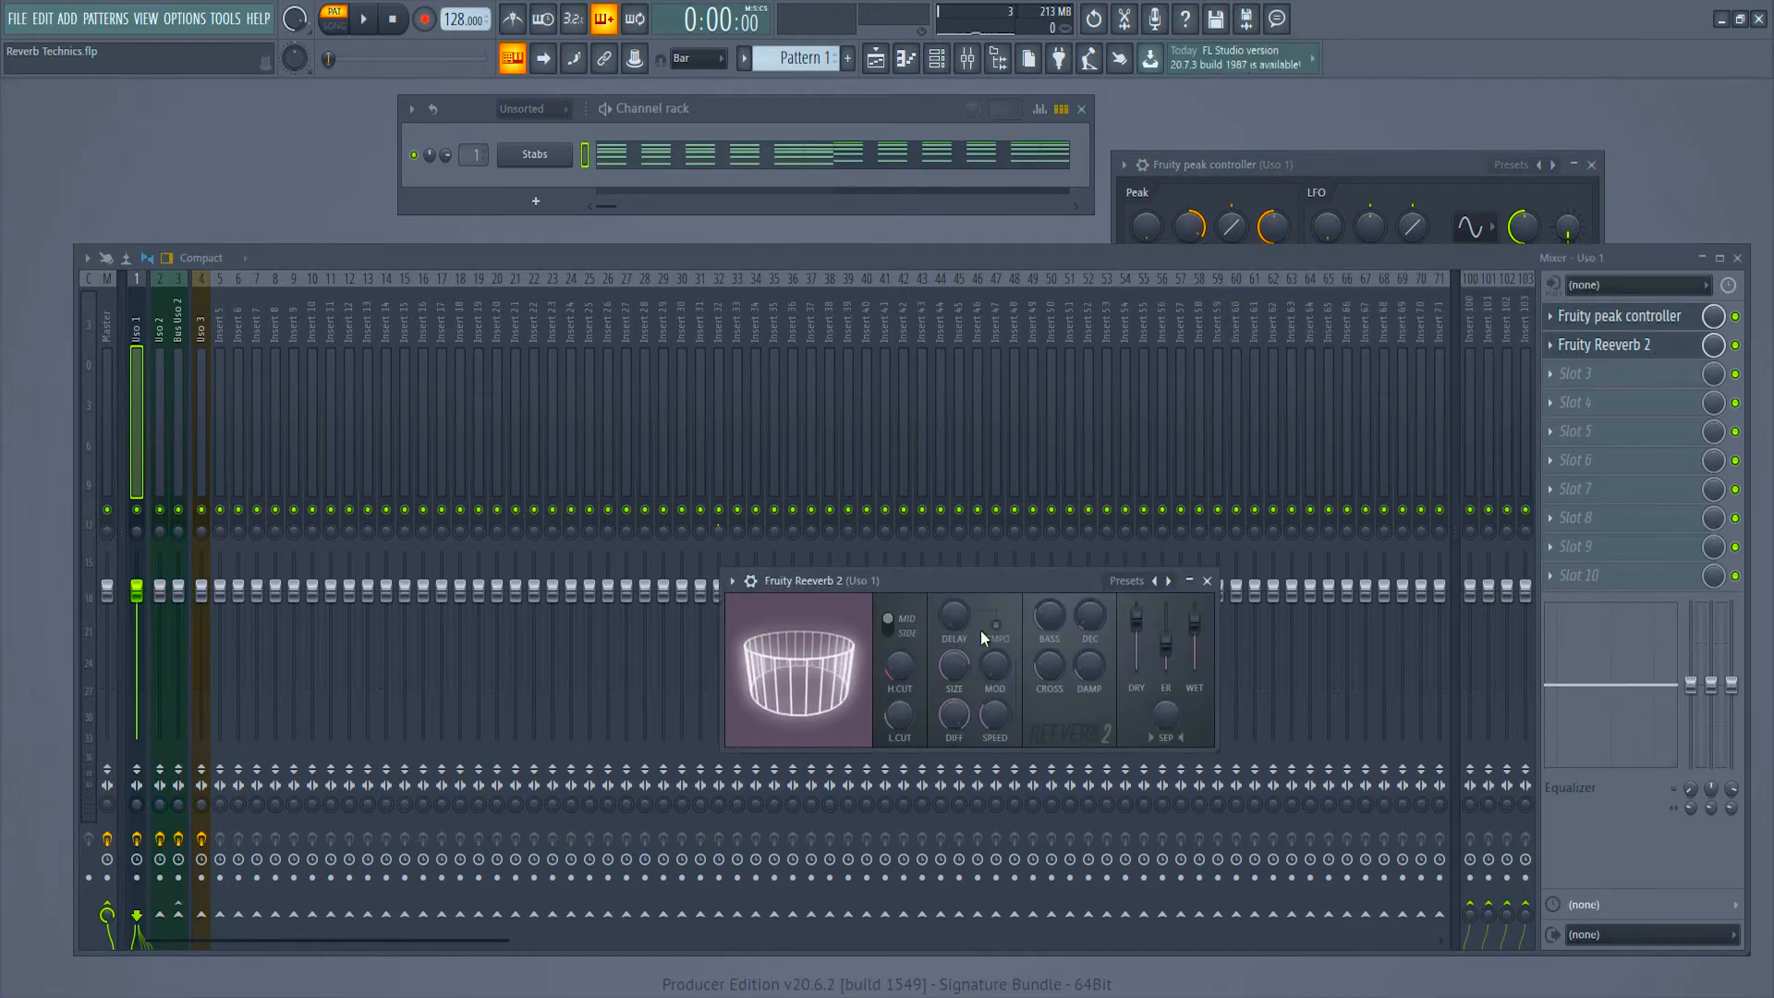
right_click(1203, 630)
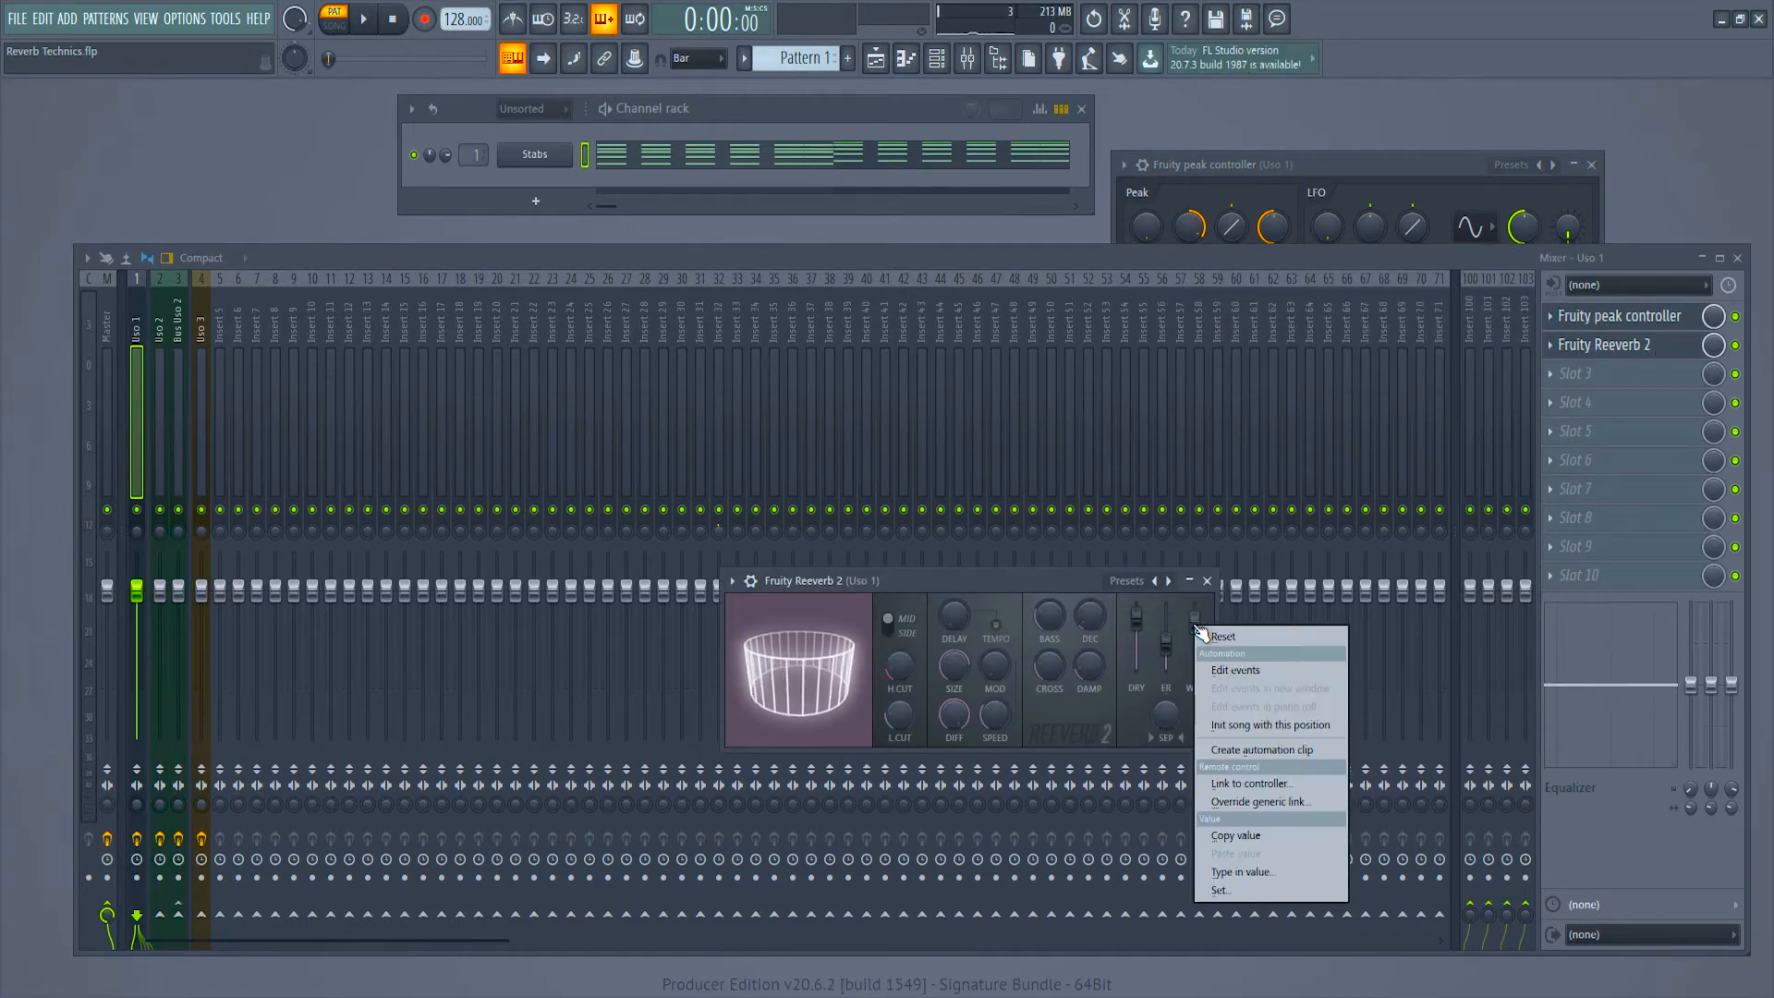
click(1272, 781)
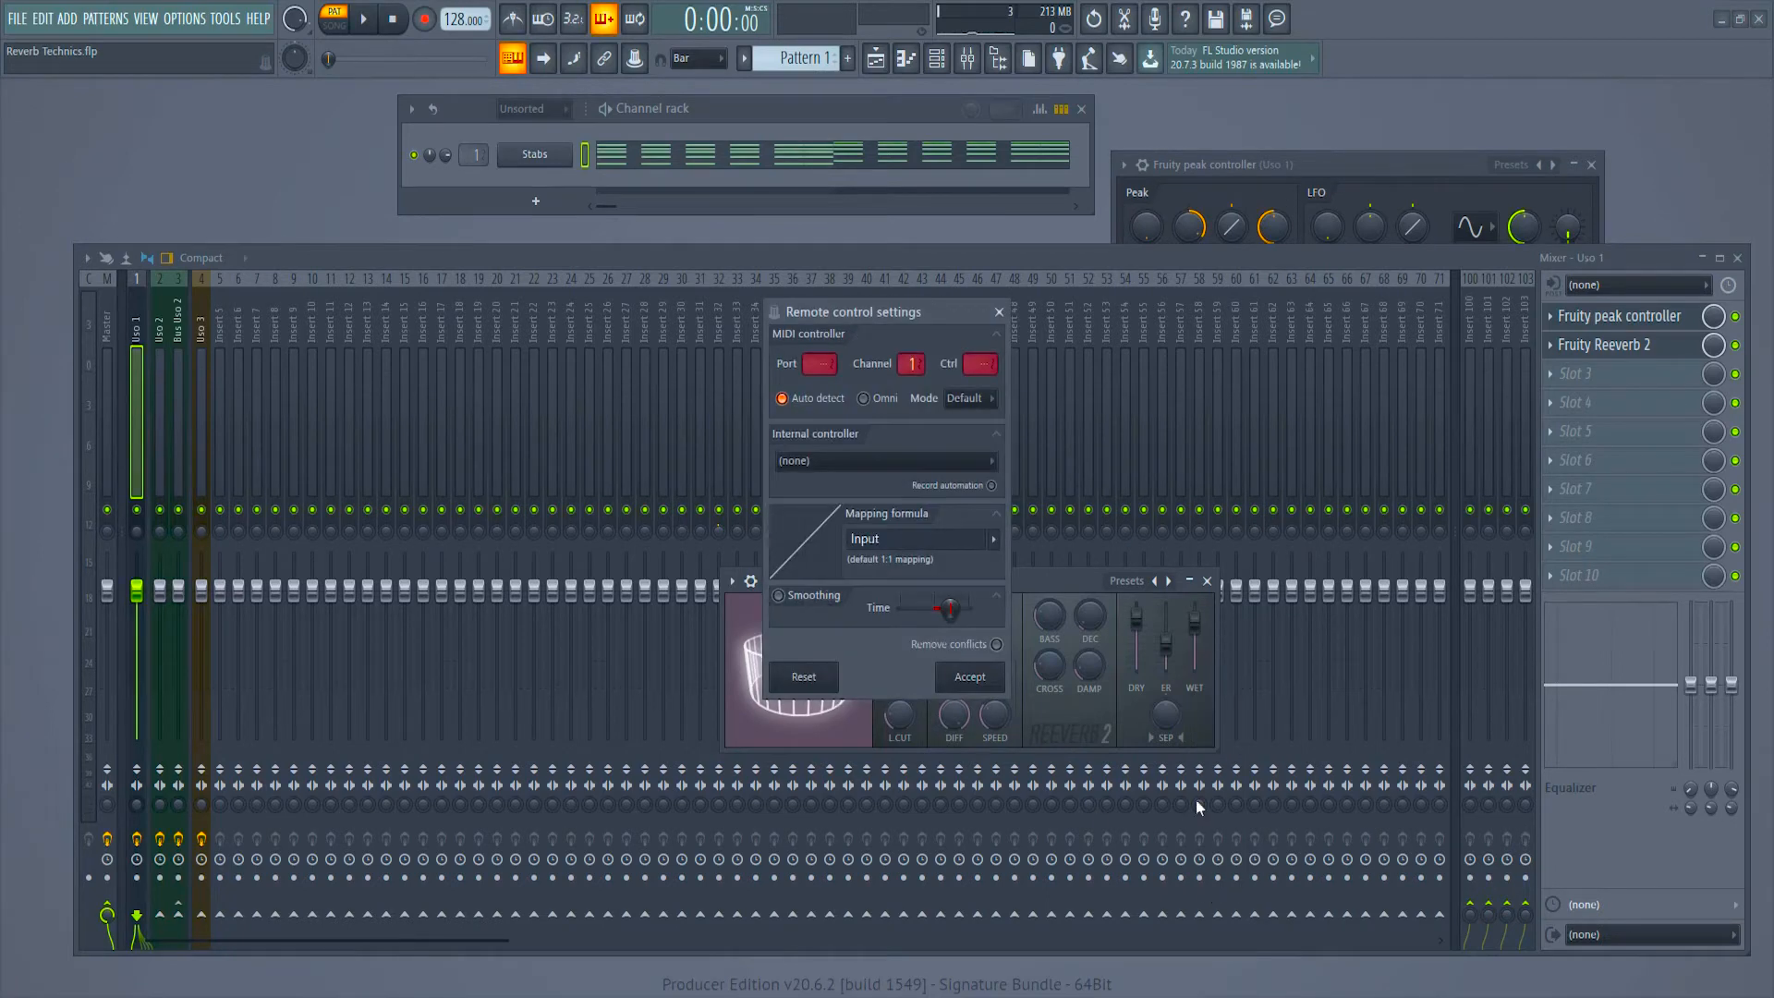
click(846, 467)
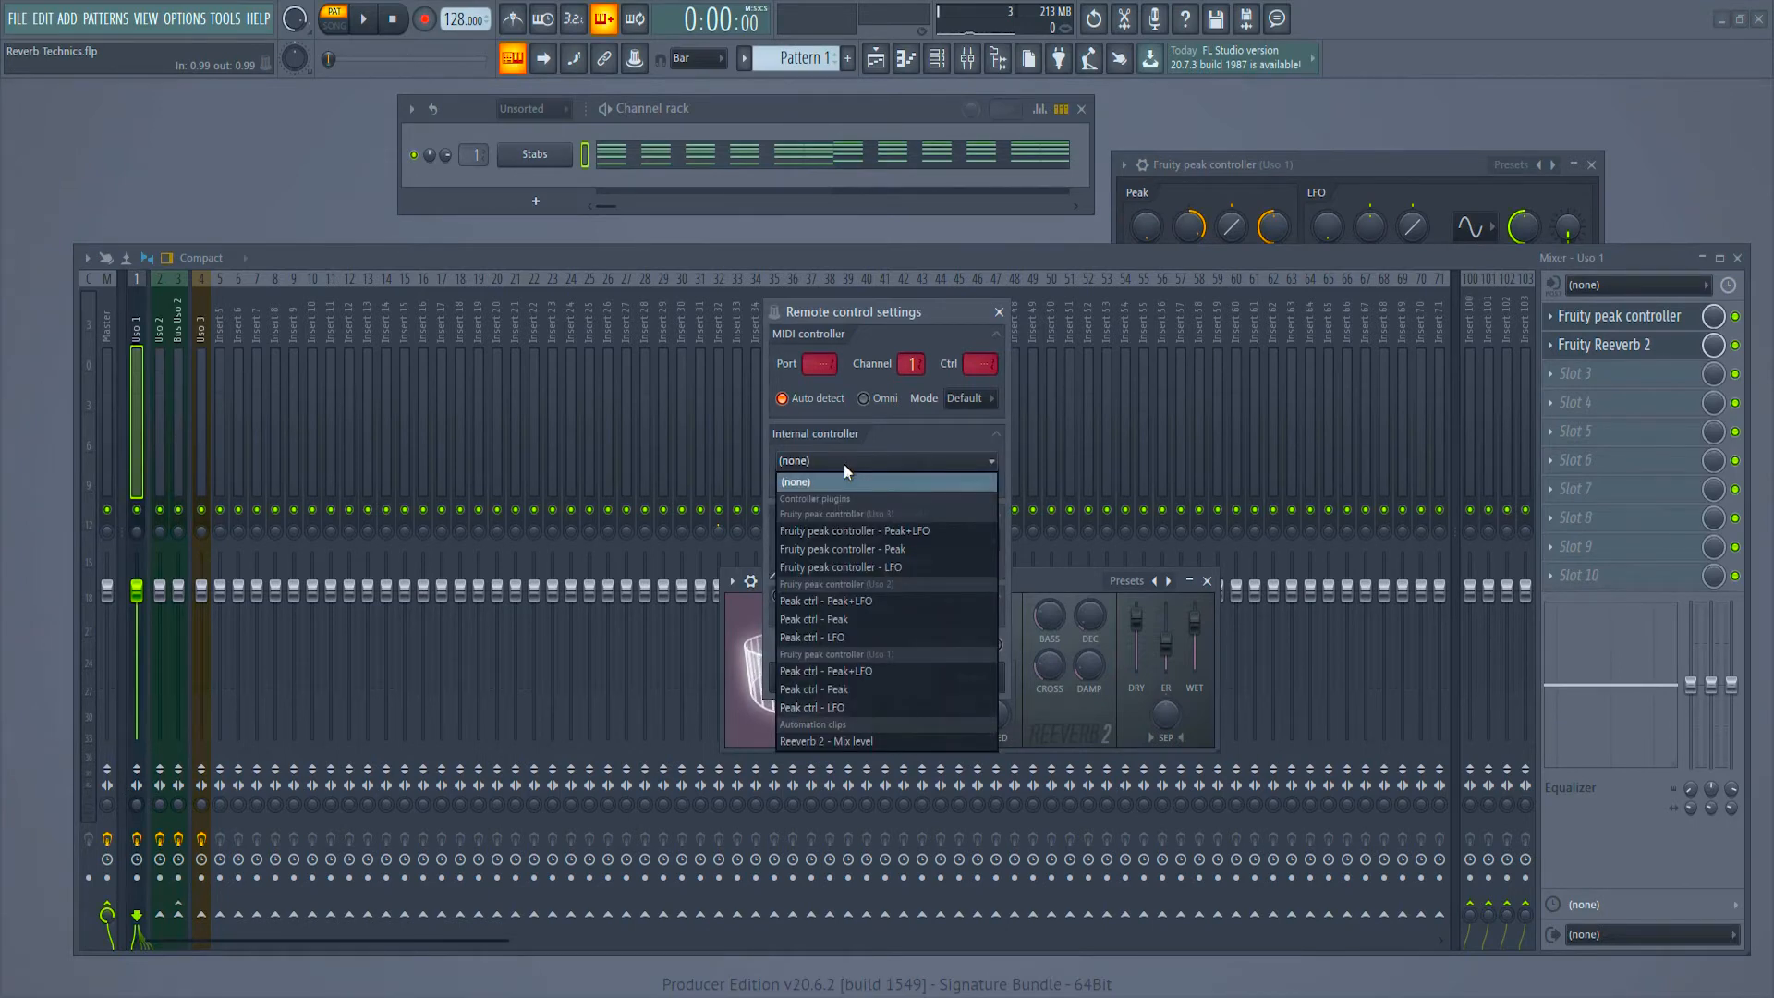
click(949, 688)
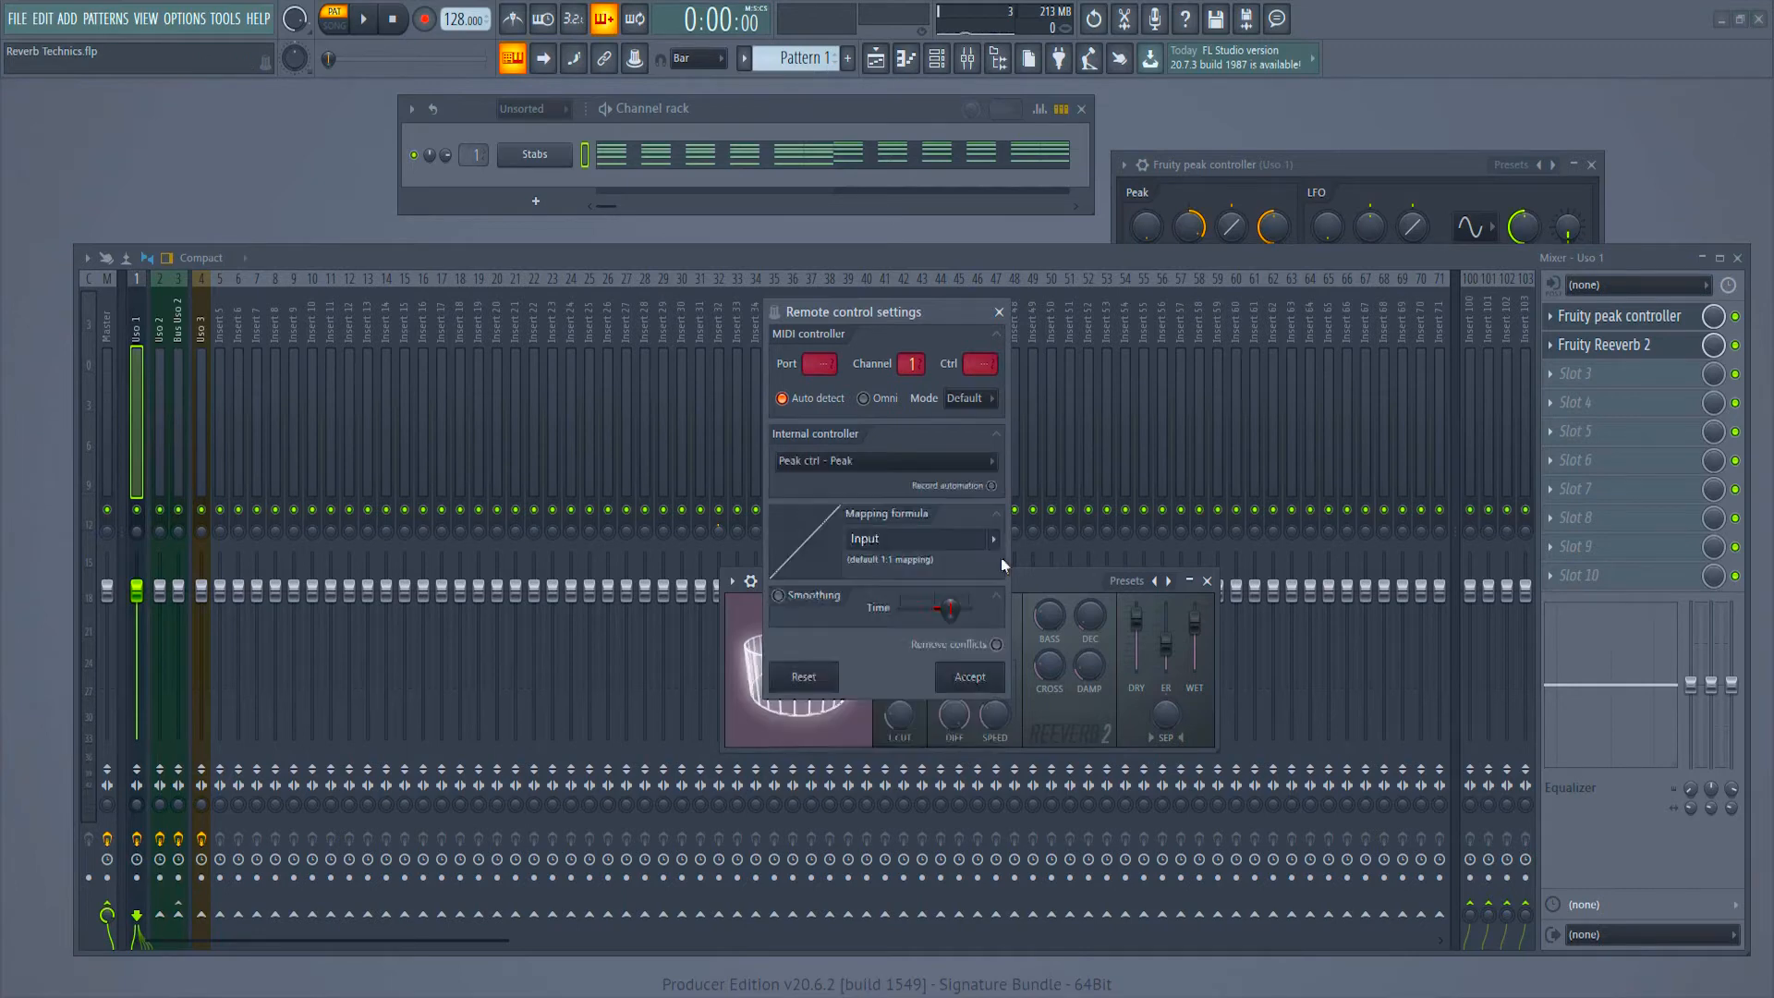
click(992, 541)
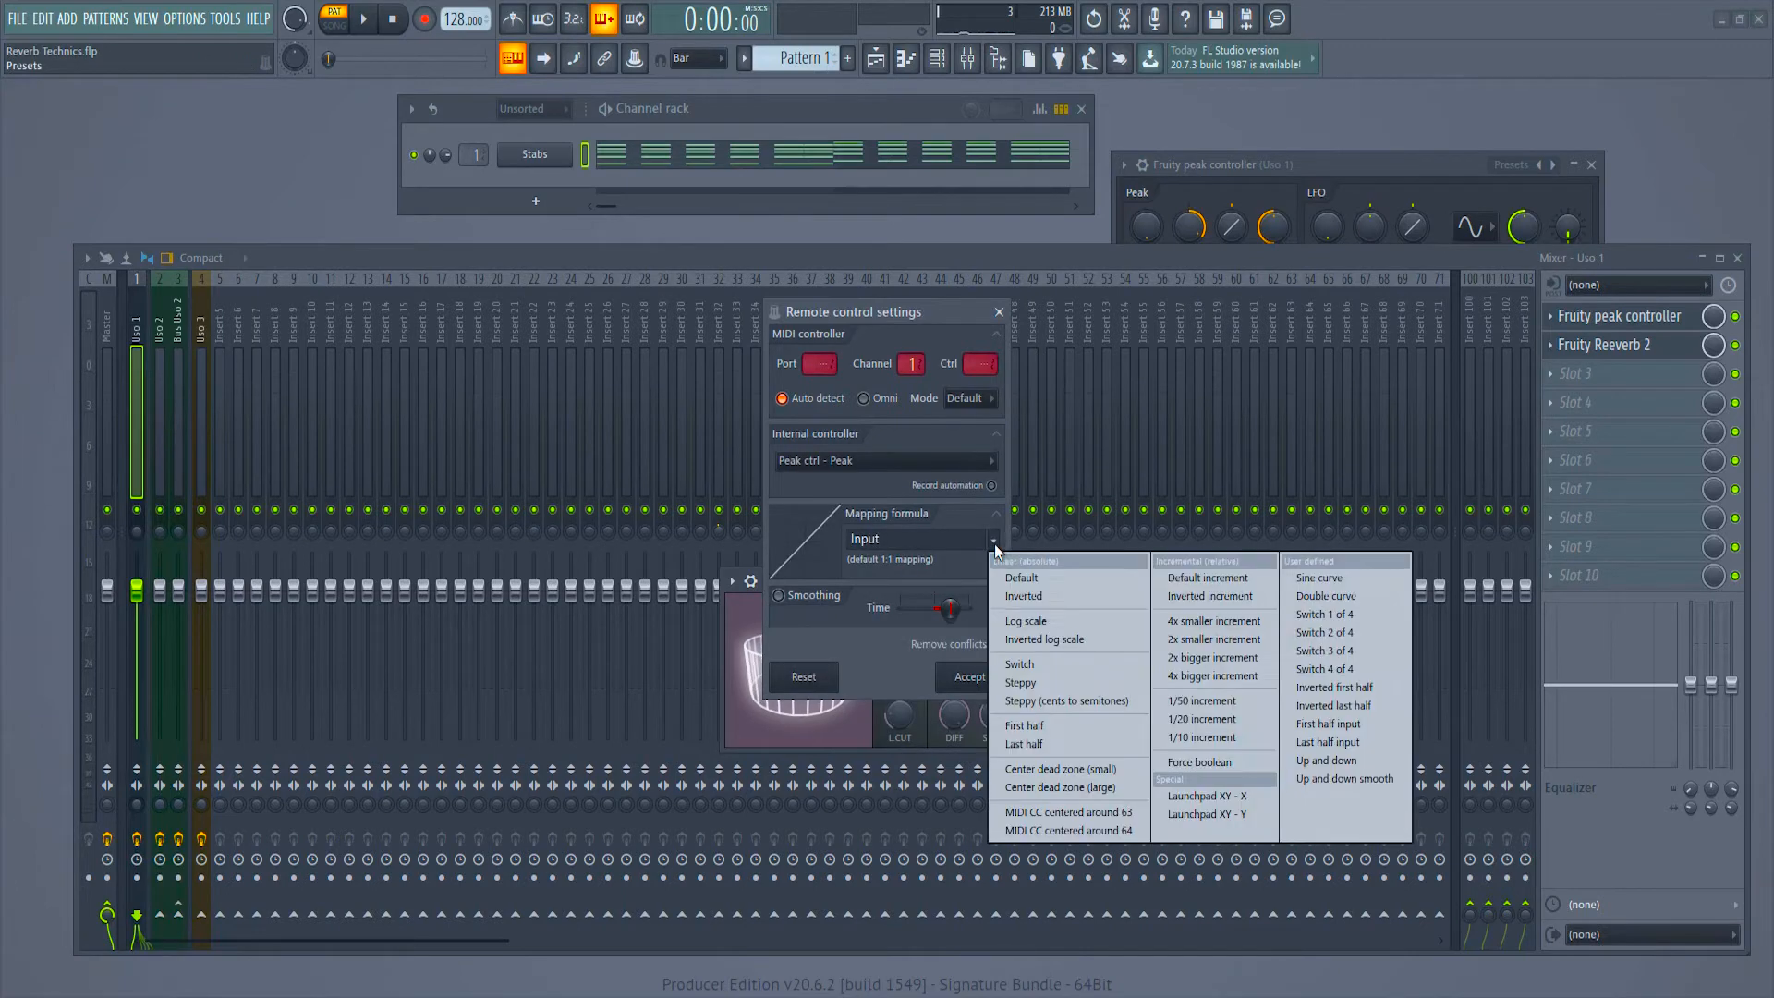
click(1045, 597)
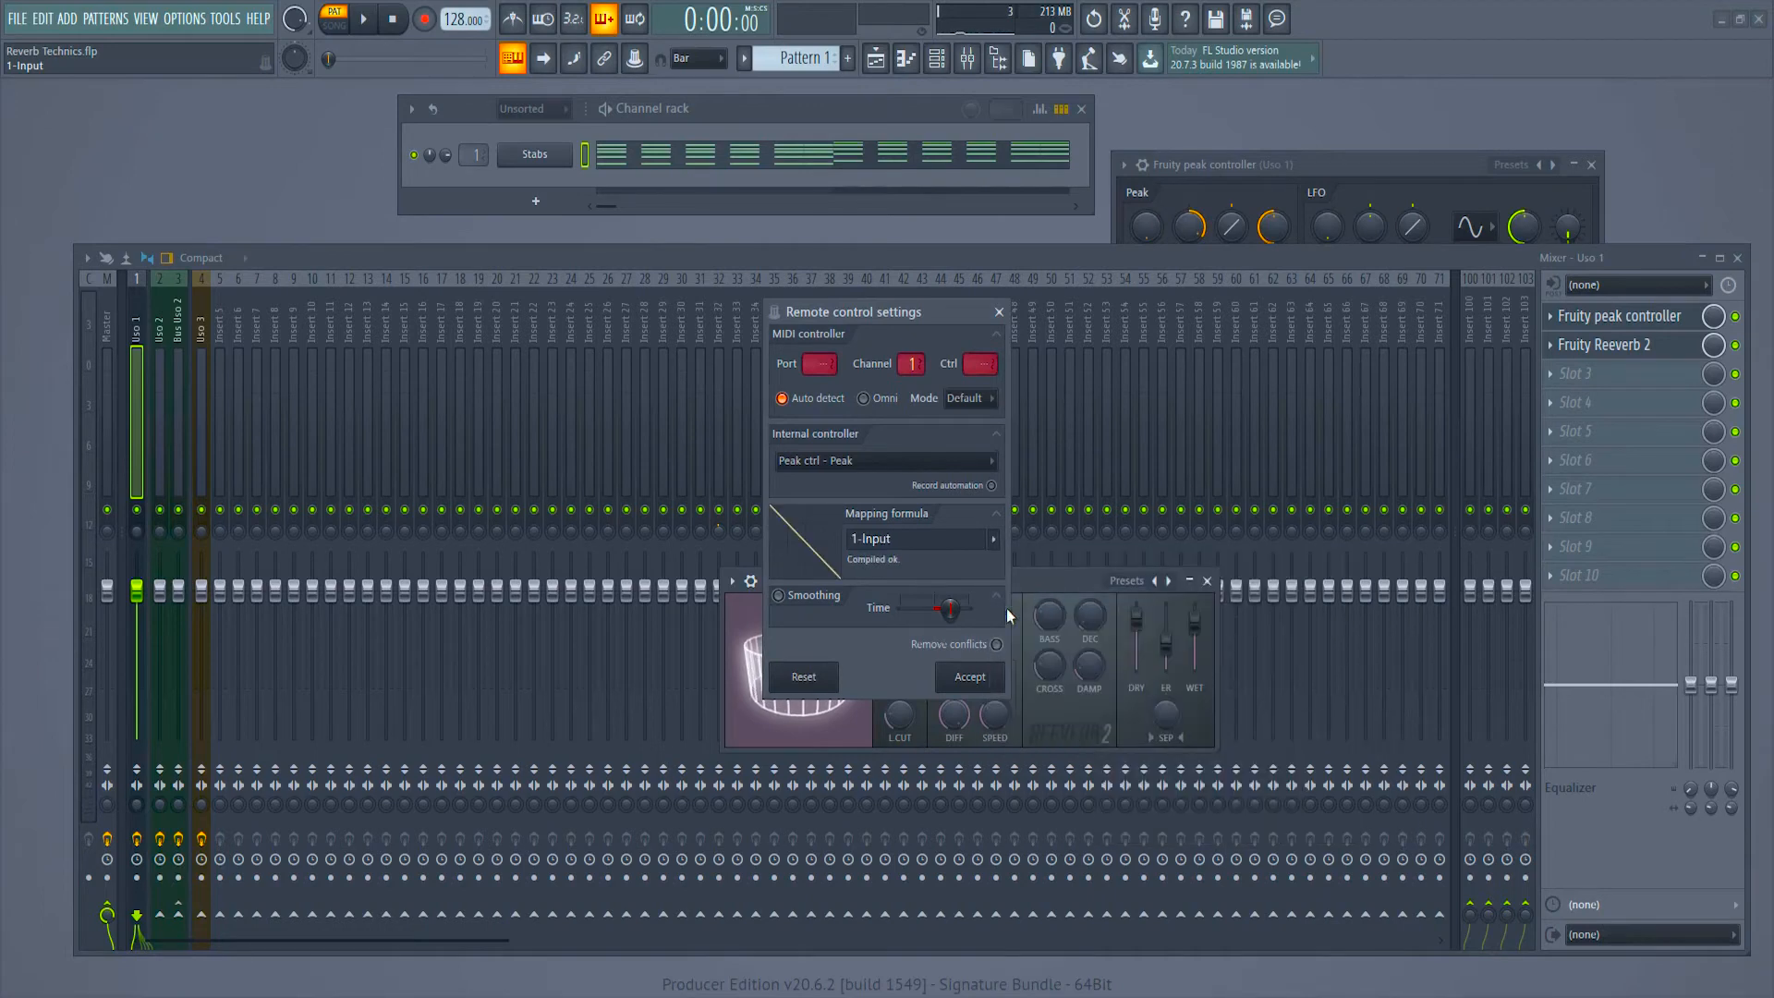
click(970, 678)
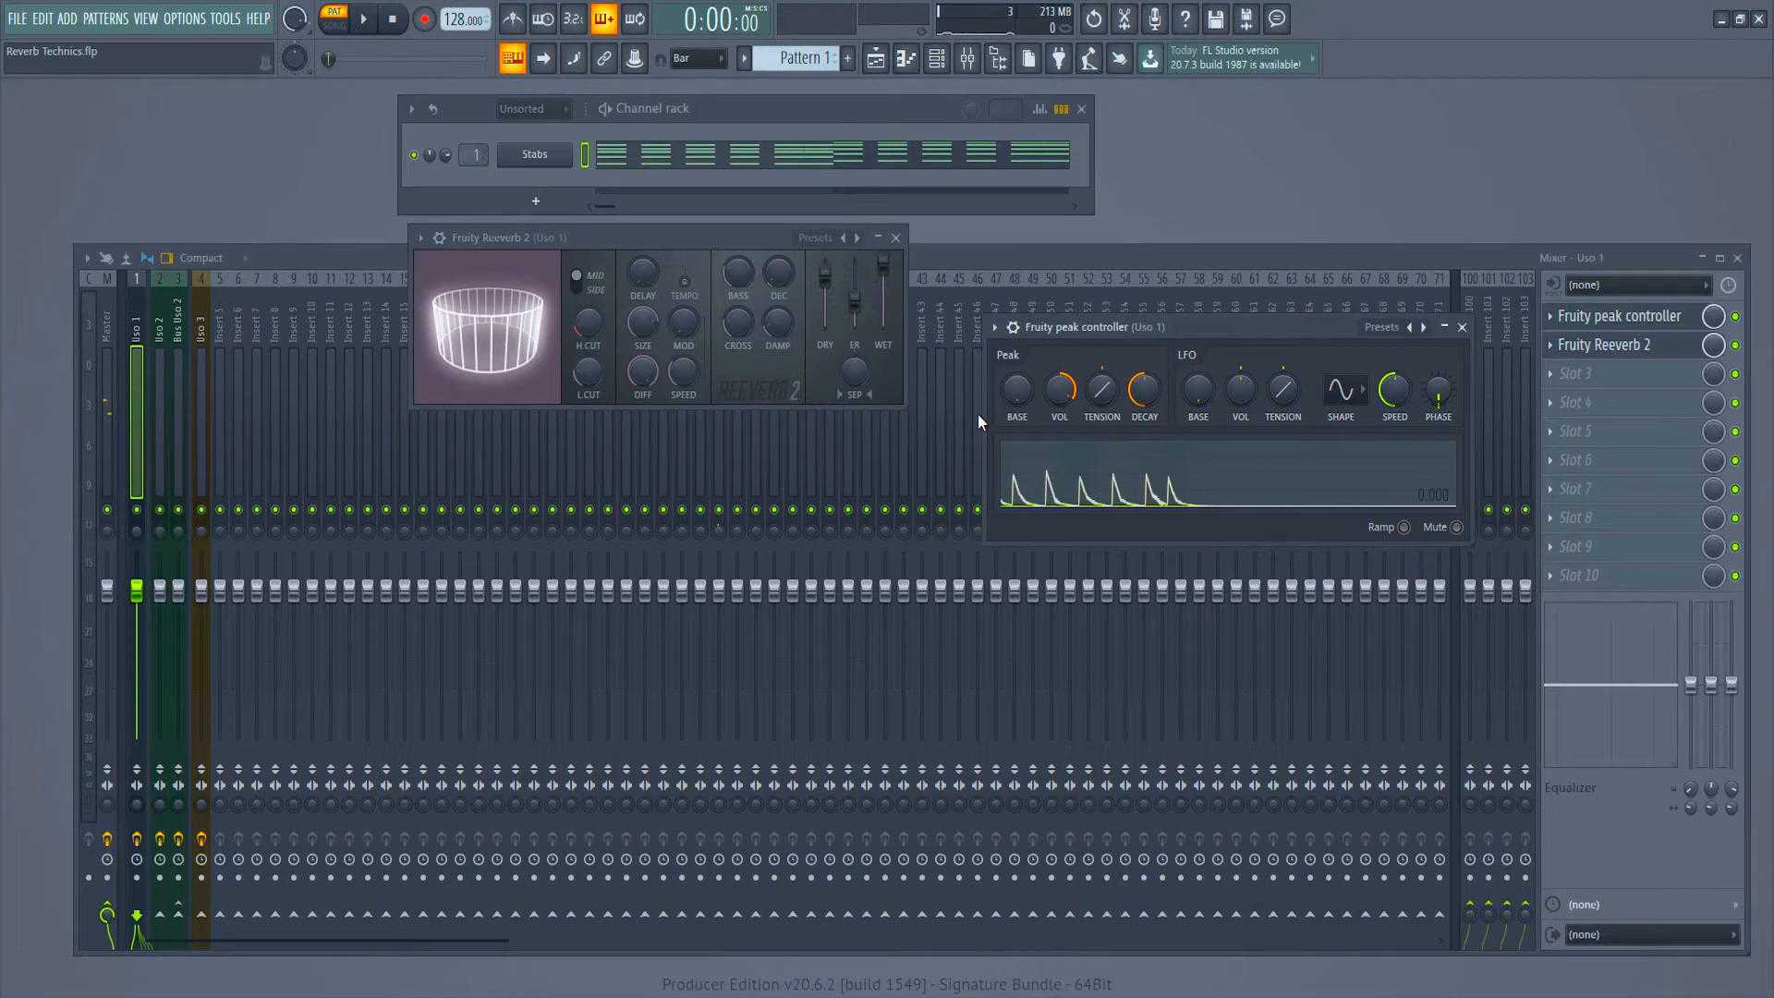
Step: Set the Peak Controller's peak base to about 19%, its volume to about 173% and its decay to about 53%
drag(1016, 389, 1017, 367)
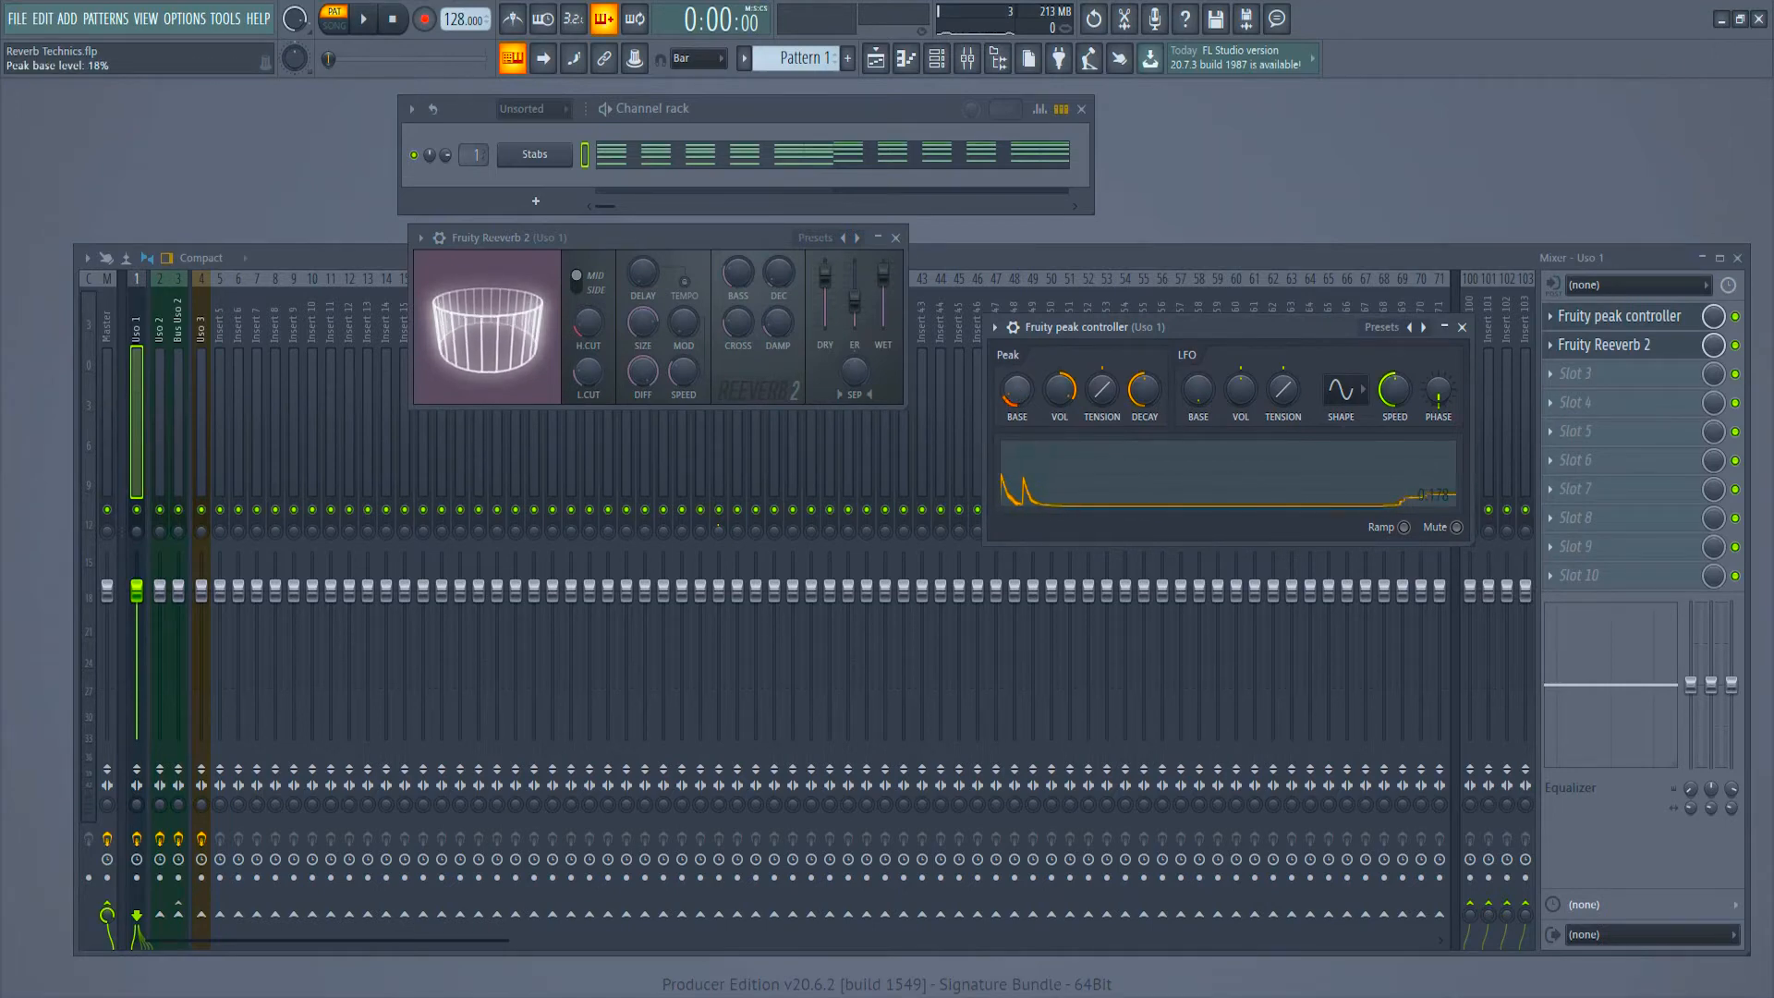
drag(1016, 389, 1061, 370)
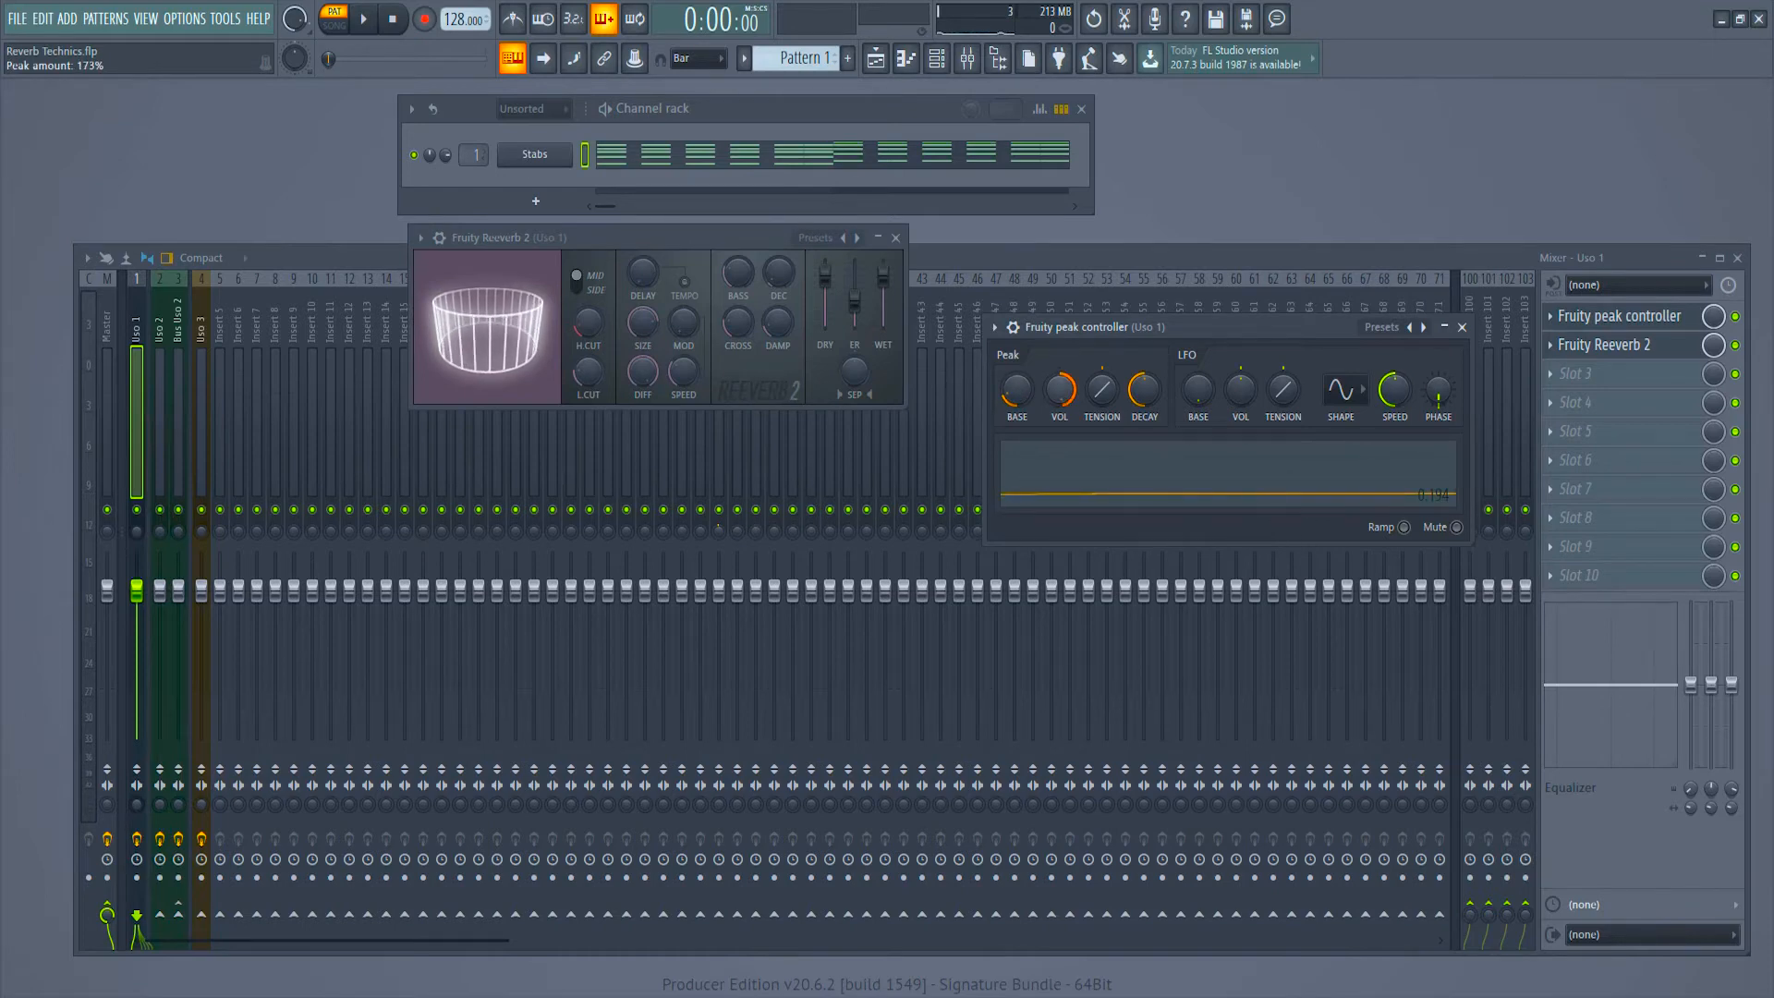
drag(1061, 376, 1061, 377)
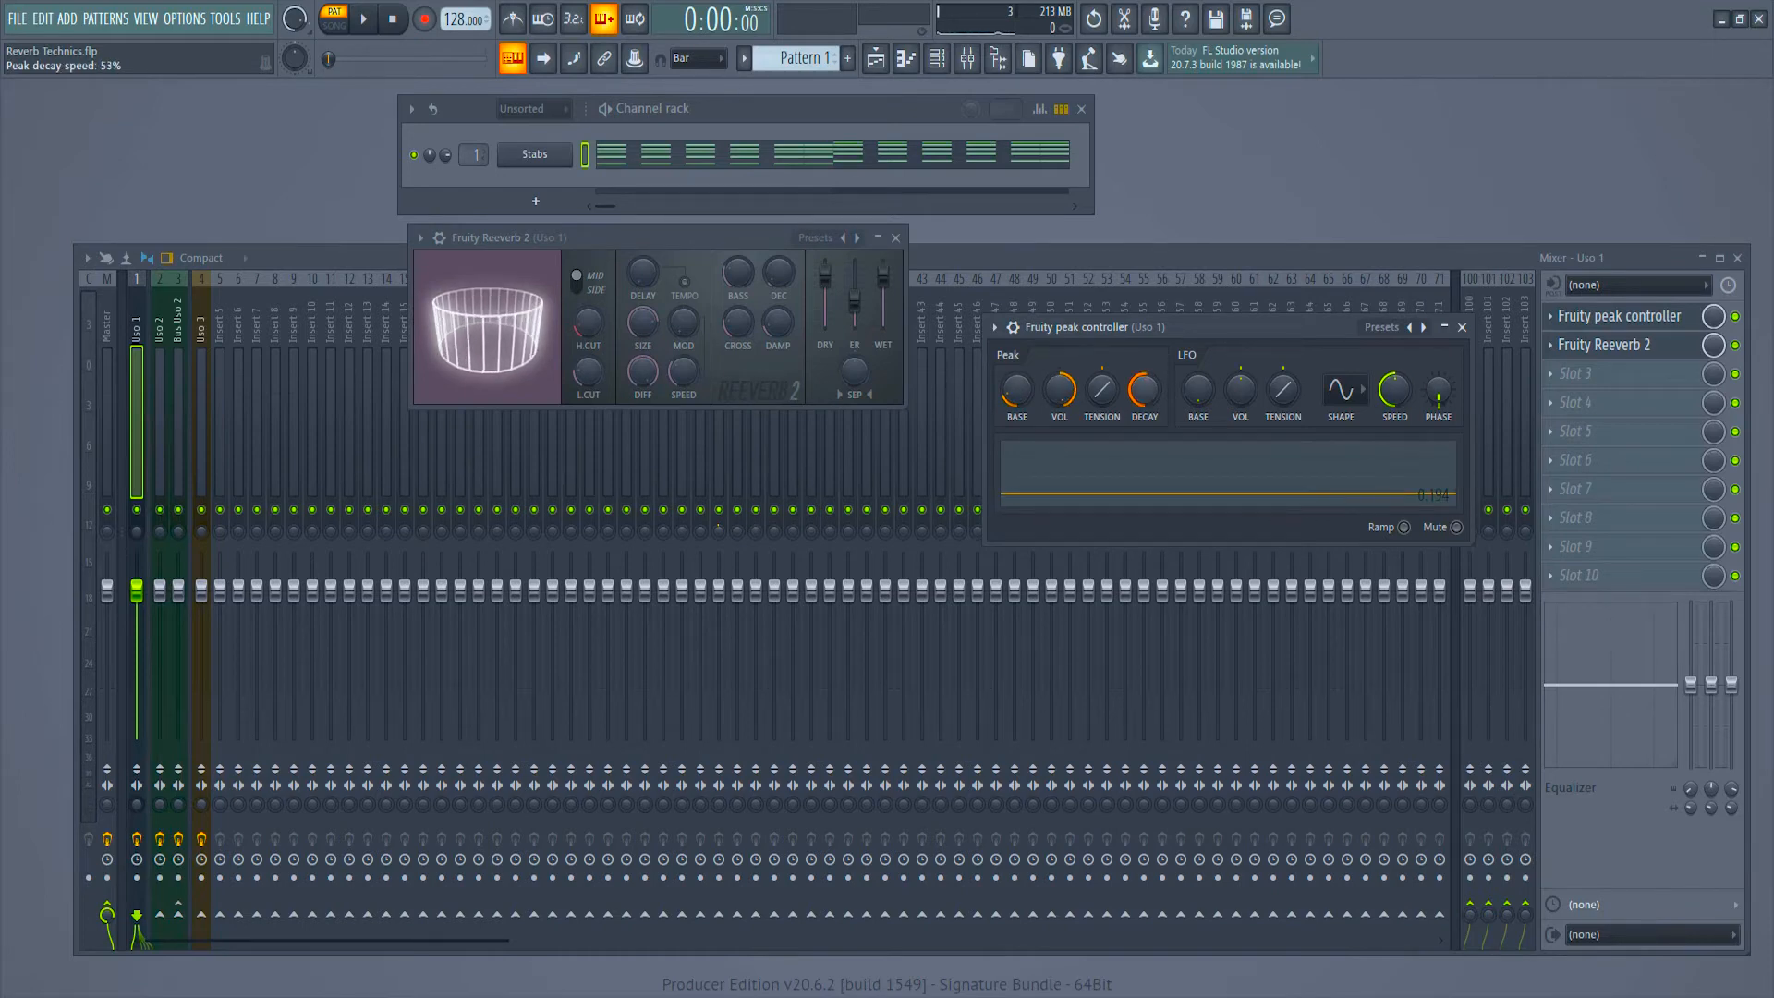
drag(1145, 392, 1145, 393)
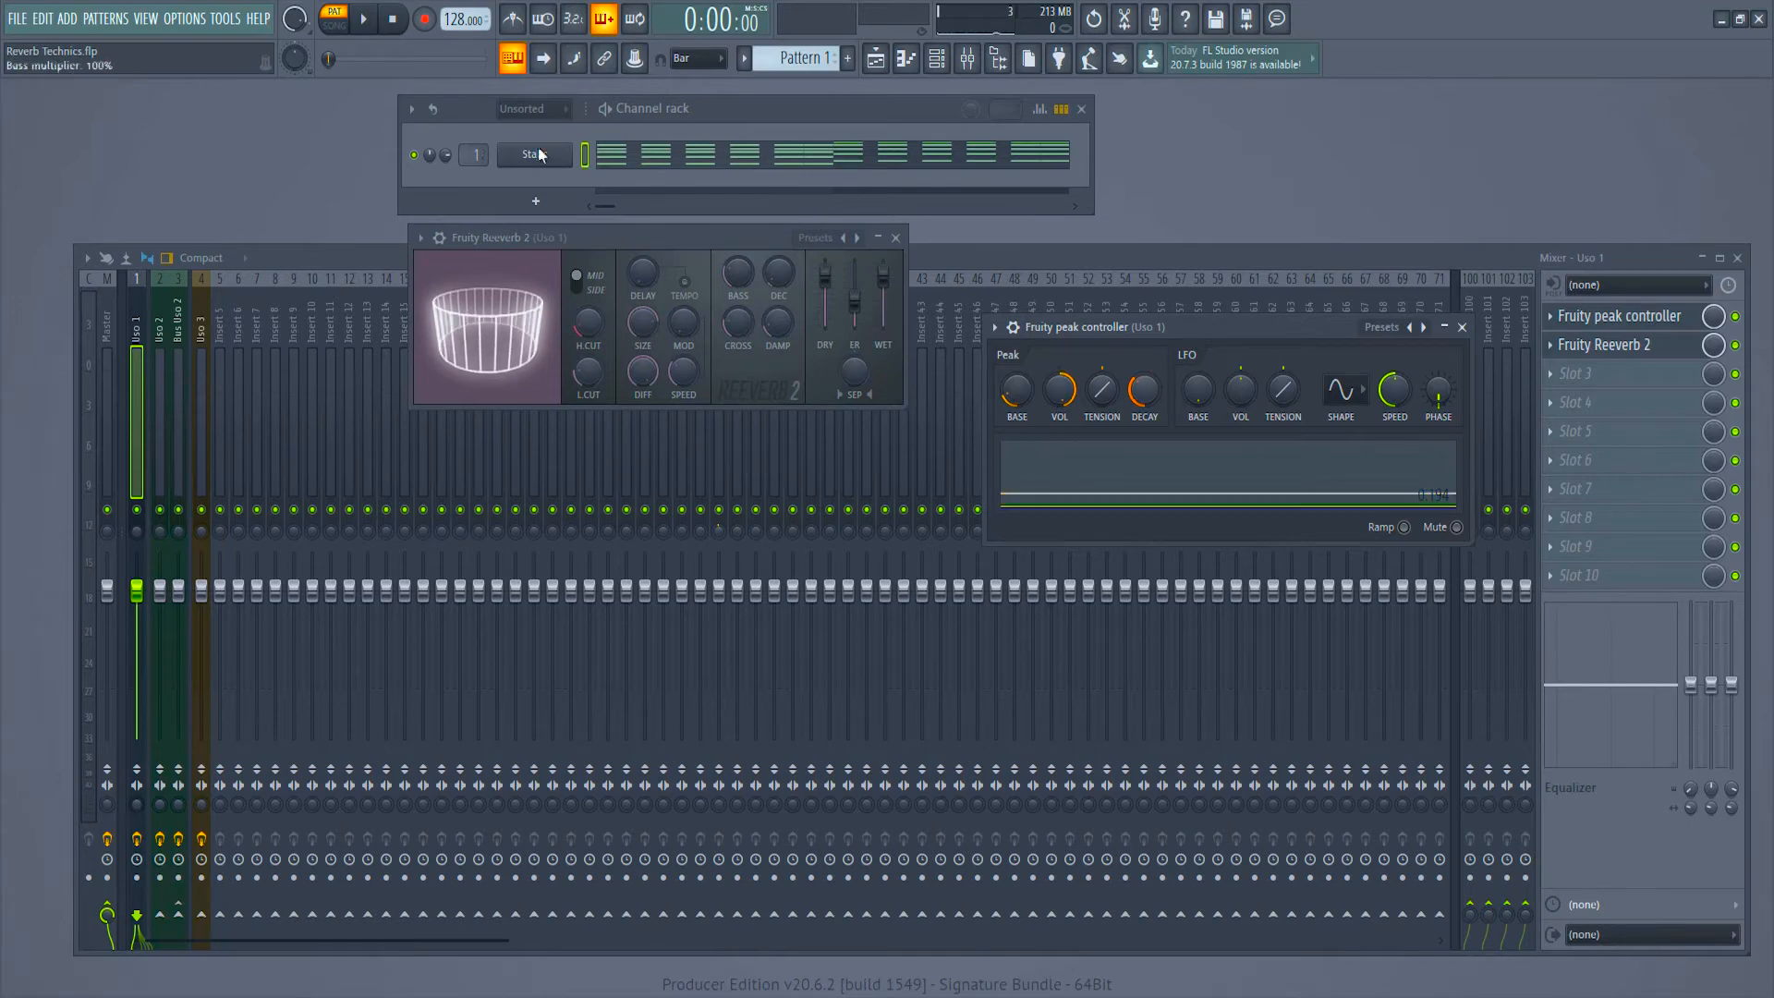
Step: Audition the stab pattern with the Peak Controller ducking the reverb, stop playback and close the Reeverb 2 window
click(373, 18)
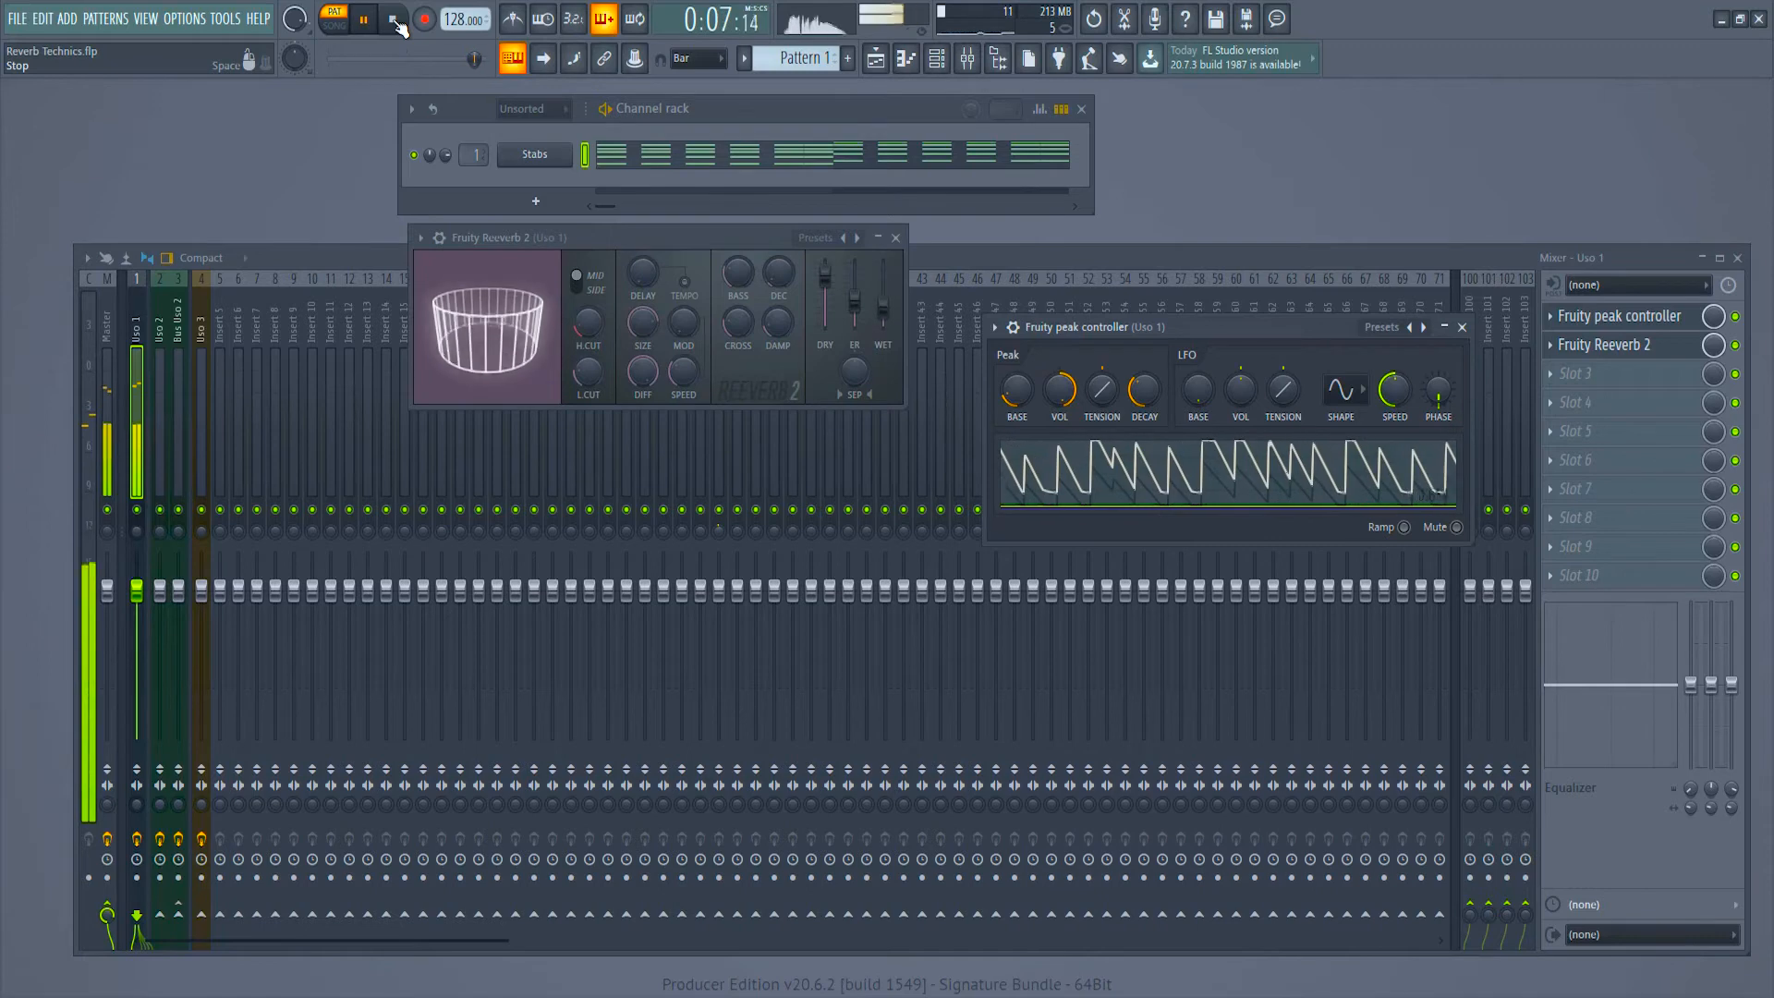
click(396, 20)
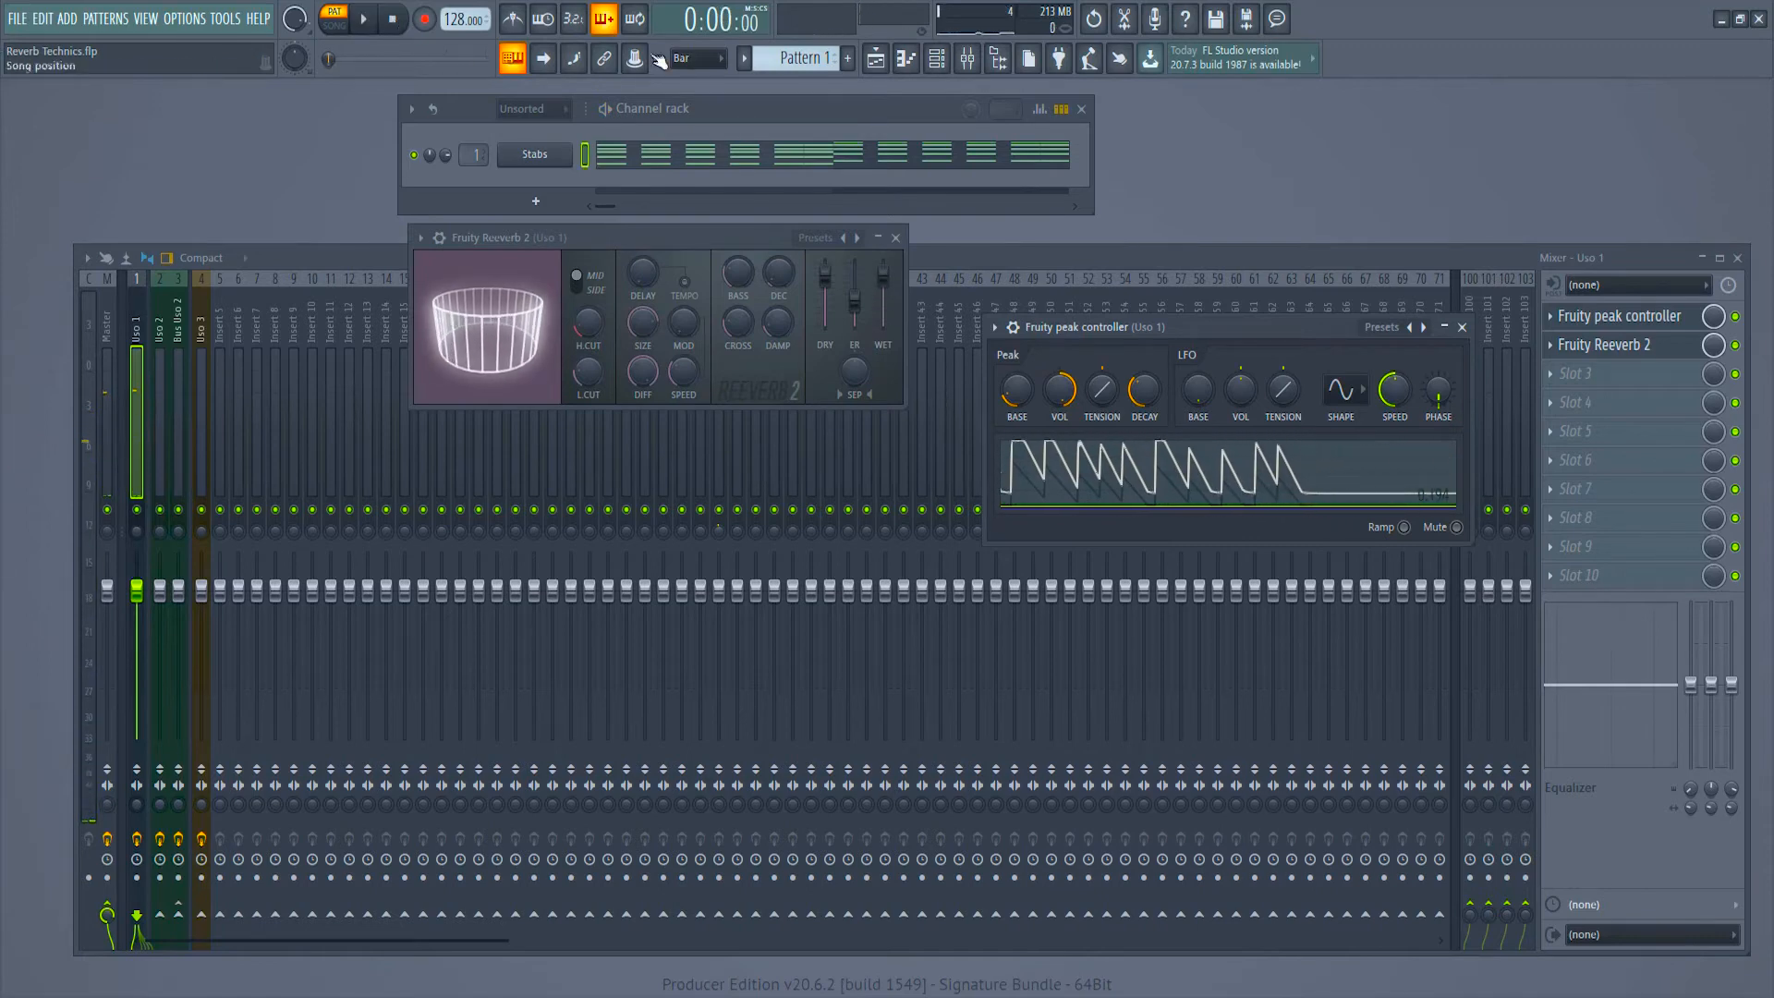
click(899, 239)
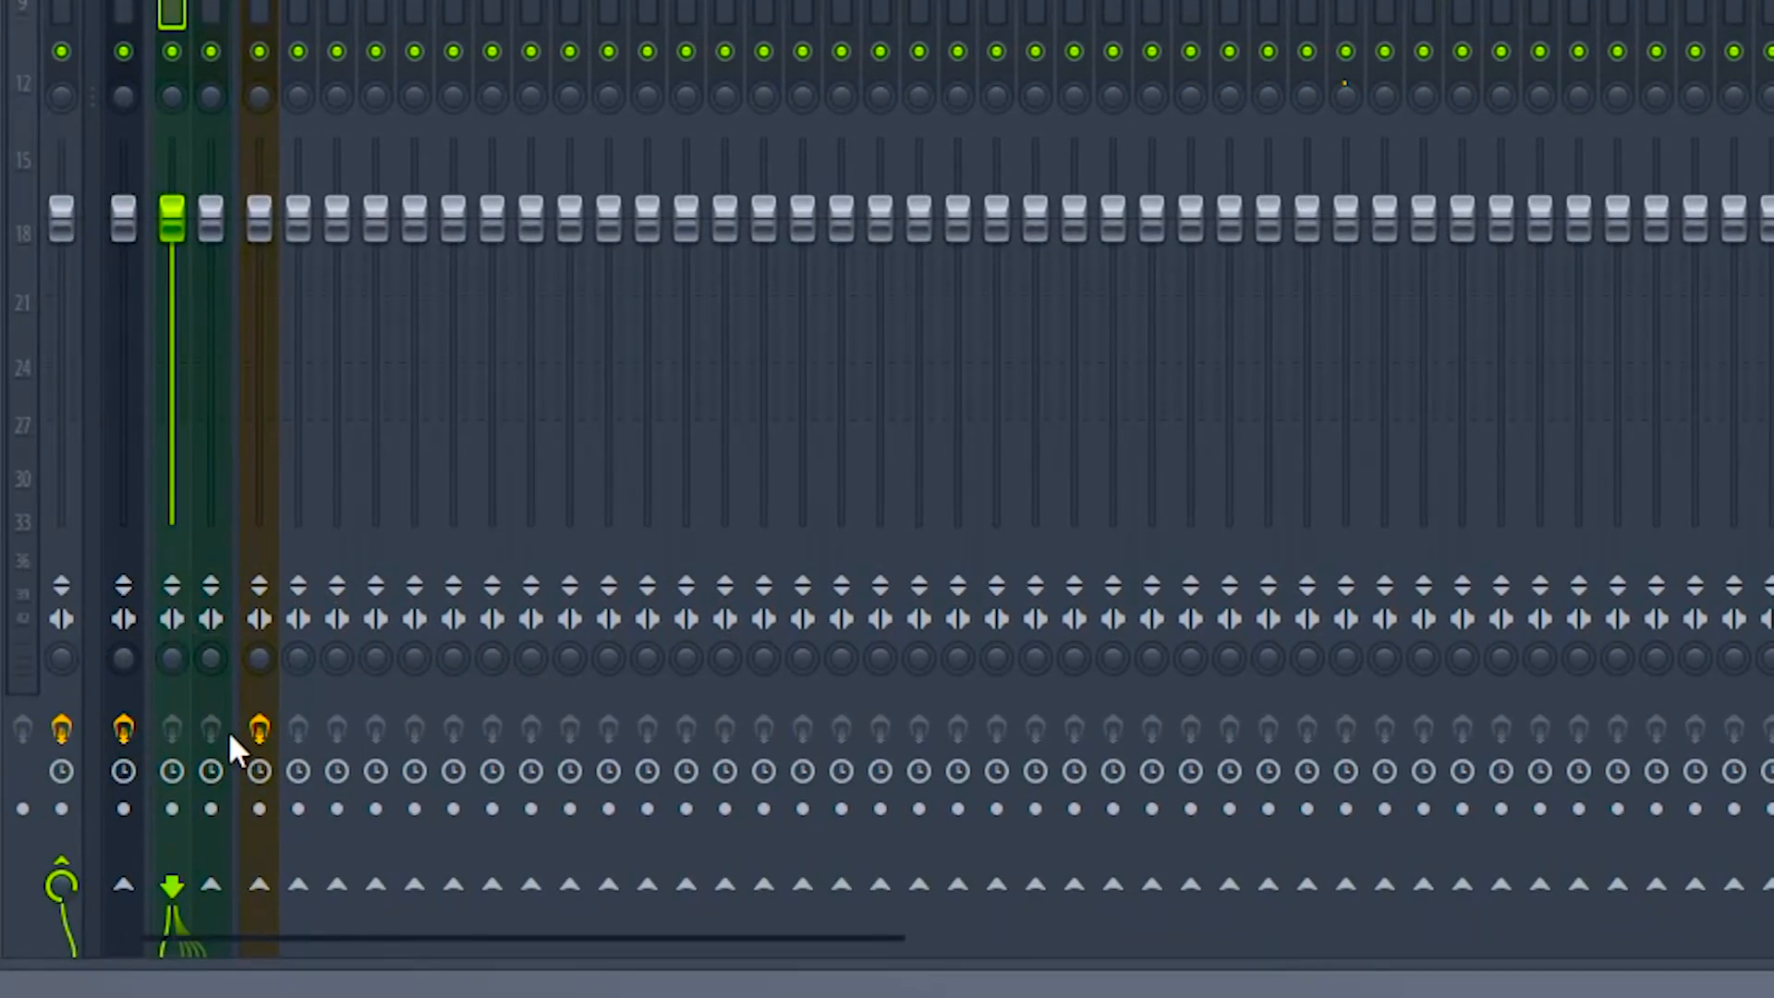
Step: Route mixer track Uso 2 to Bus Uso 2, load Fruity Peak Controller in slot 1 of Uso 2 and move its window clear
click(225, 887)
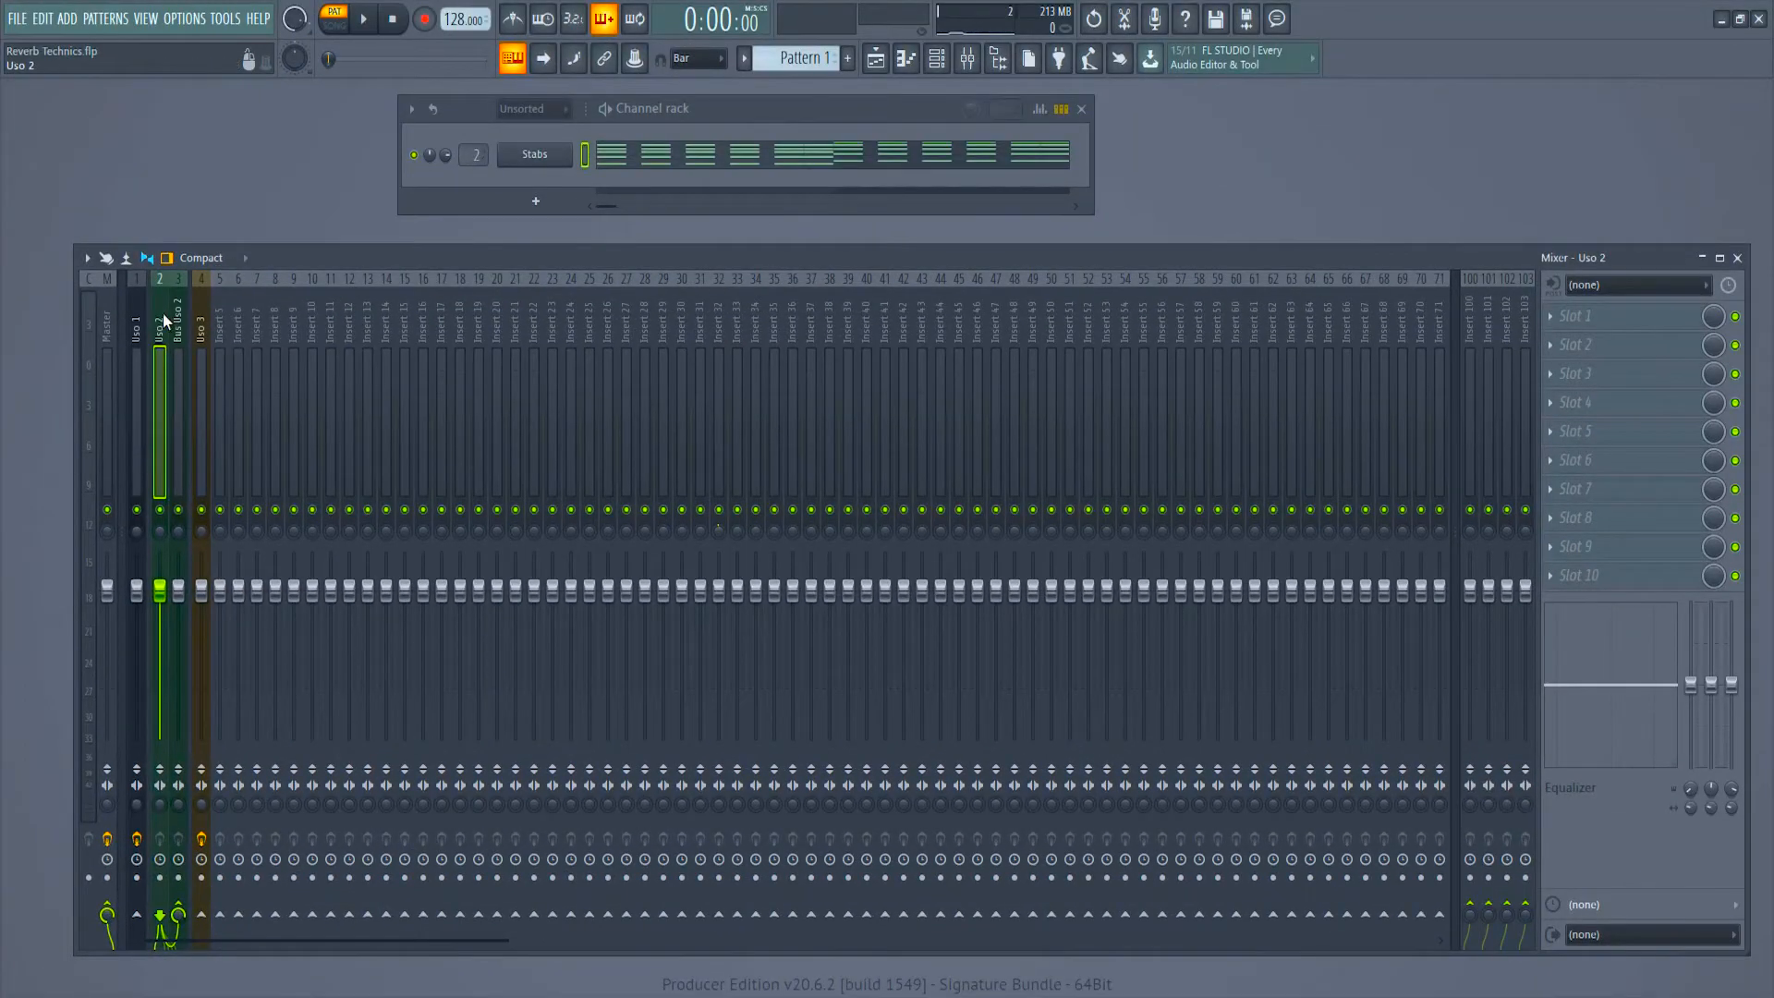
click(1571, 322)
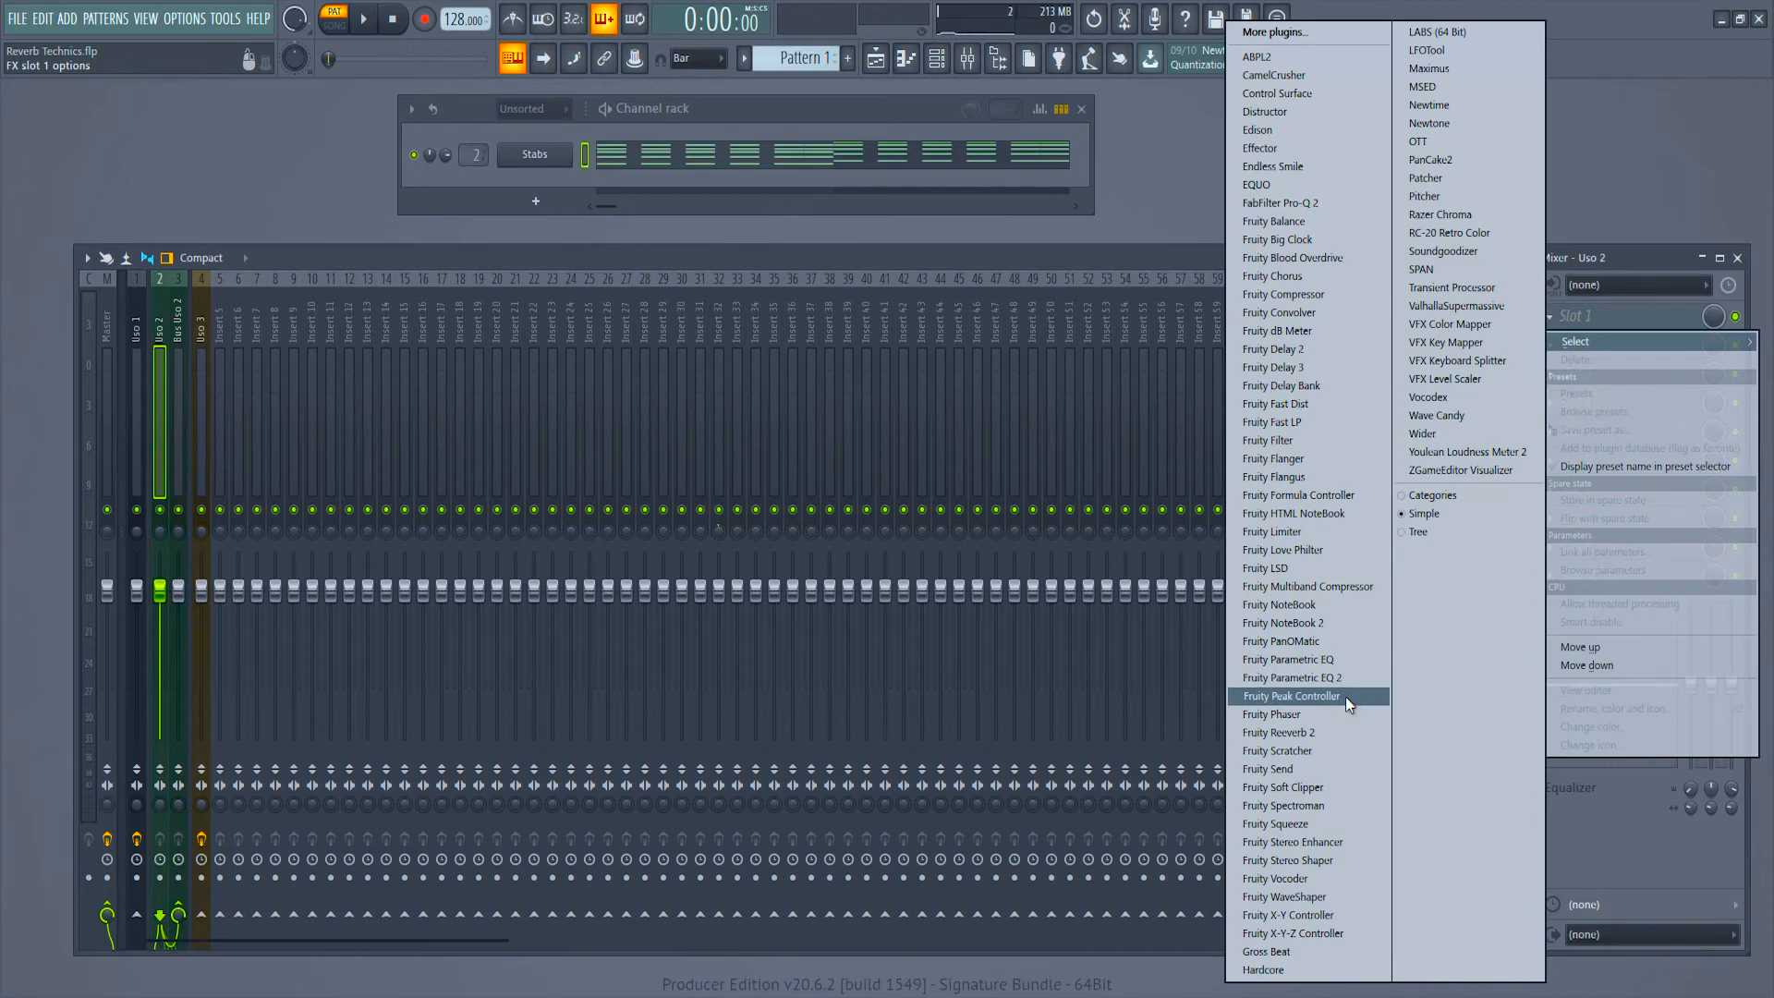
click(1345, 697)
drag(488, 150, 1480, 83)
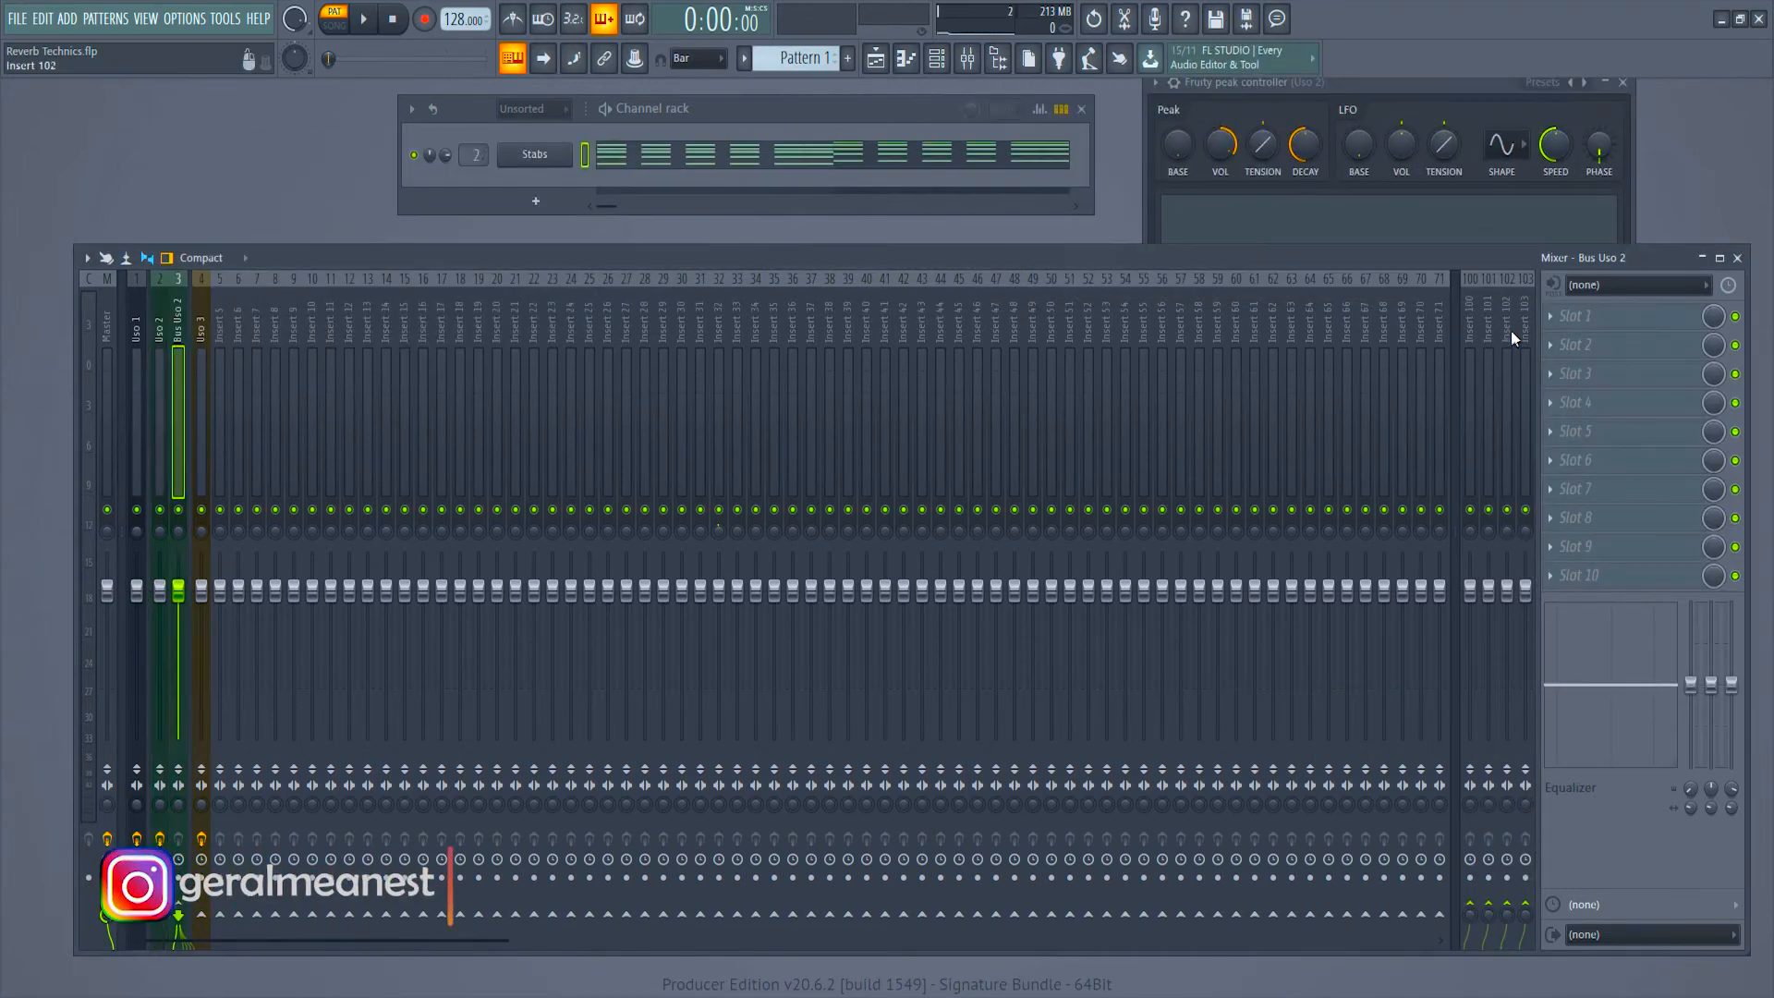
Step: Load Fruity Reeverb 2 in slot 1 of Bus Uso 2 and move its window clear of the Peak Controller
click(1555, 319)
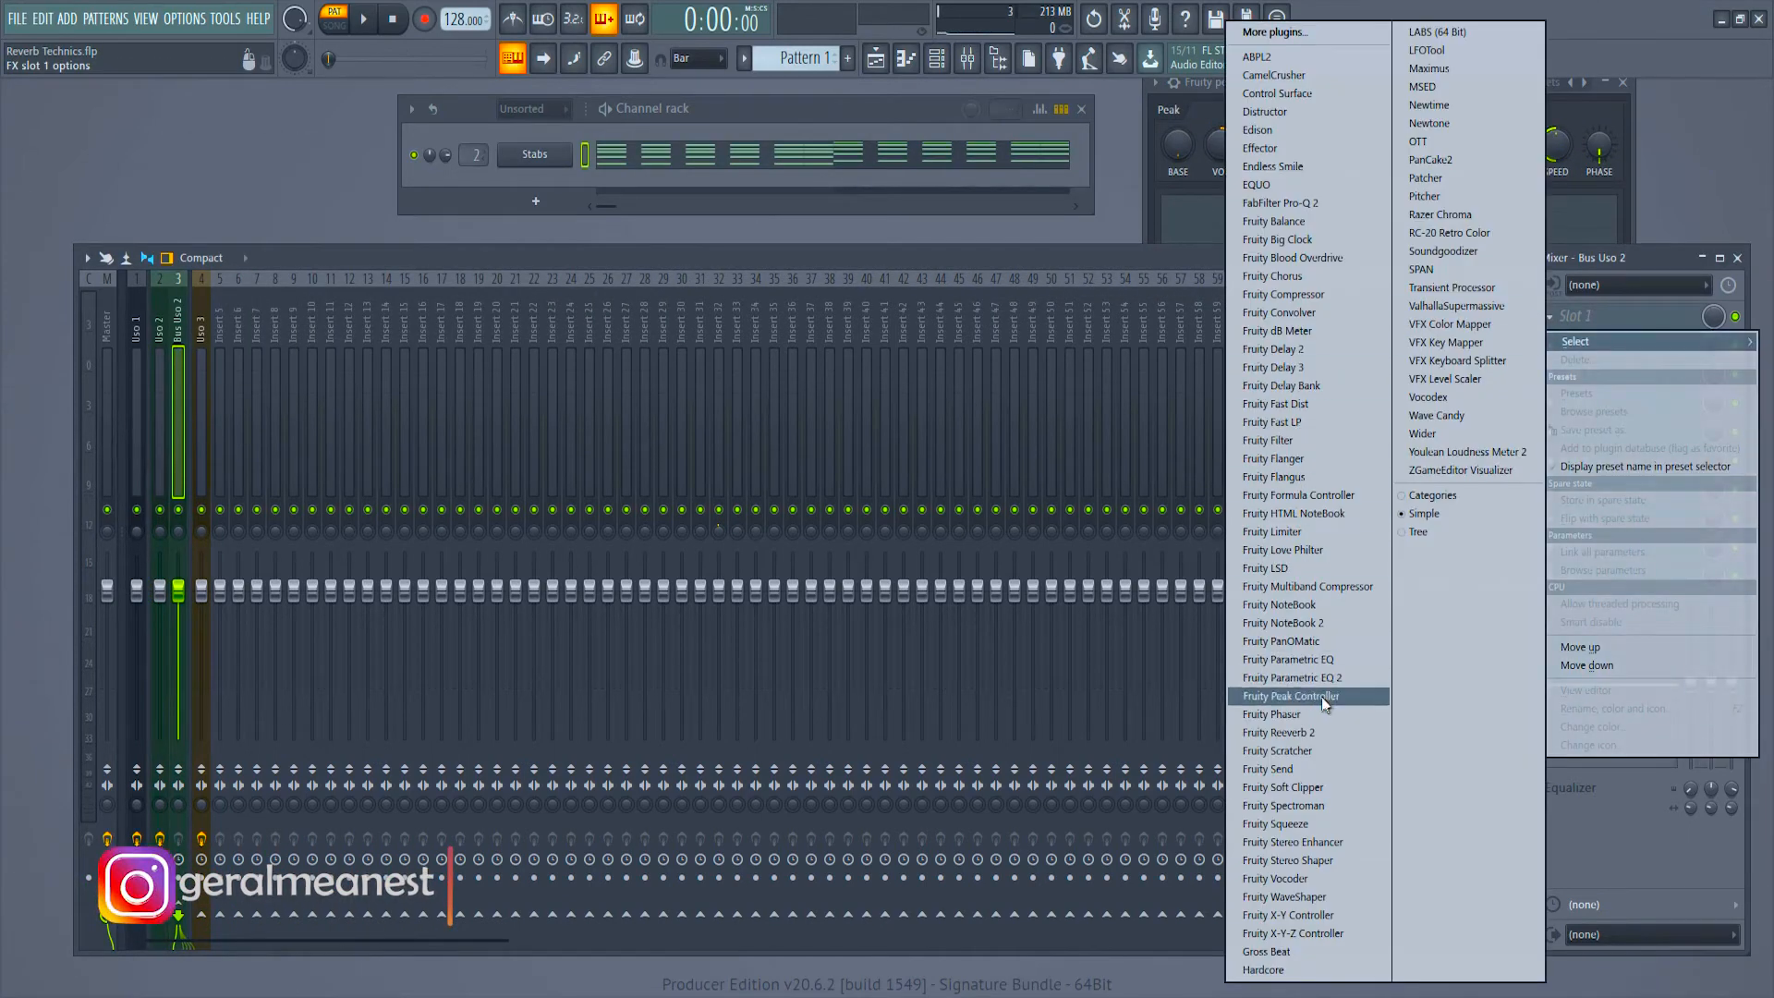
click(1312, 732)
drag(1247, 237, 1248, 288)
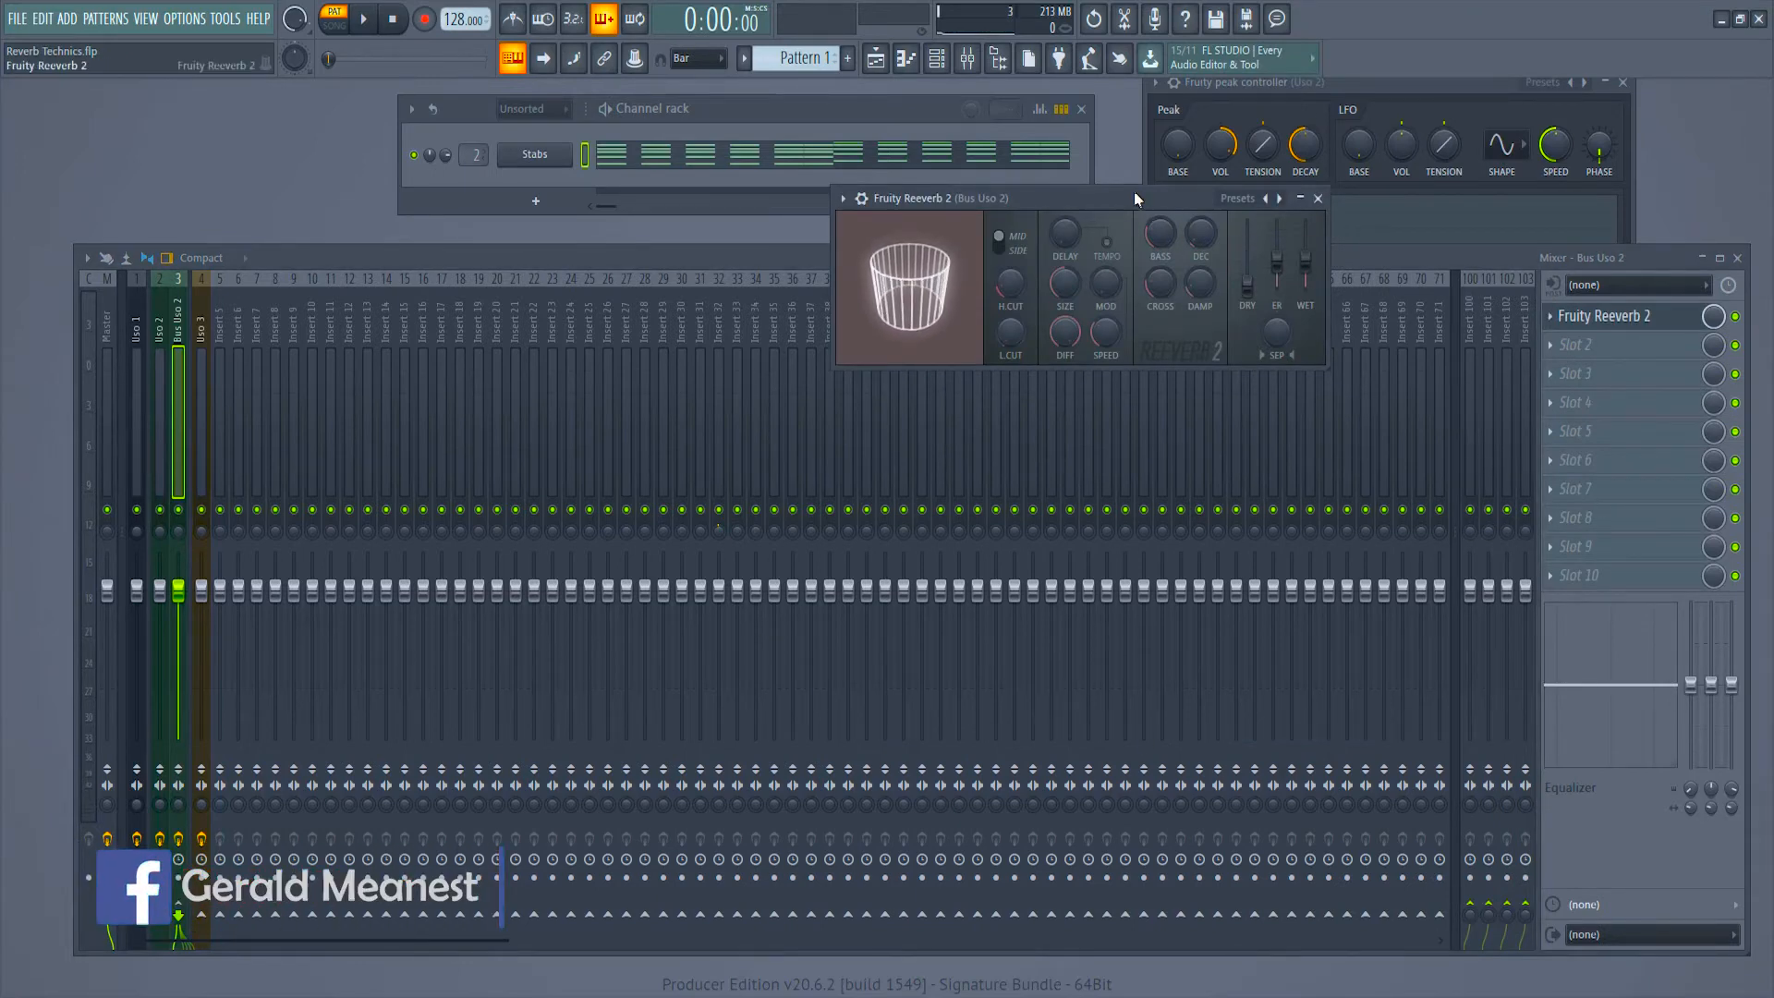
drag(1134, 193, 1029, 225)
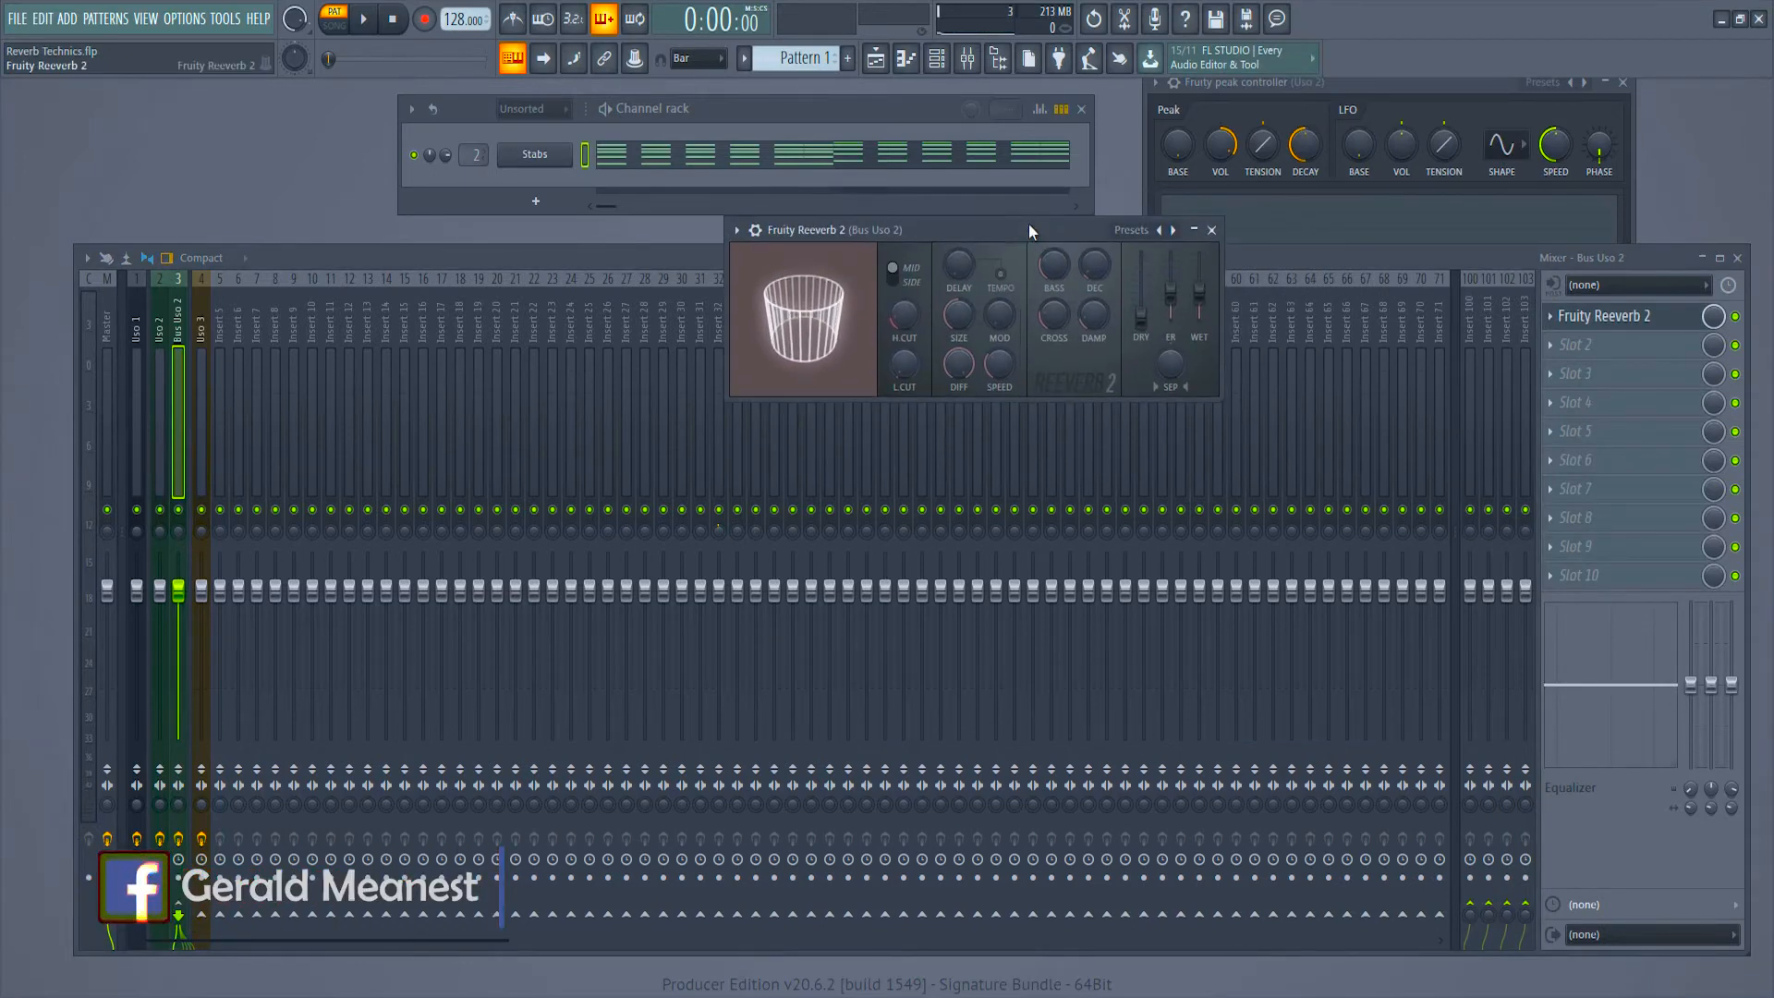
Step: Link the bus reverb's wet level to the internal controller Peak ctrl - Peak of Uso 2 and move the Reeverb 2 window aside
right_click(1202, 294)
click(1243, 446)
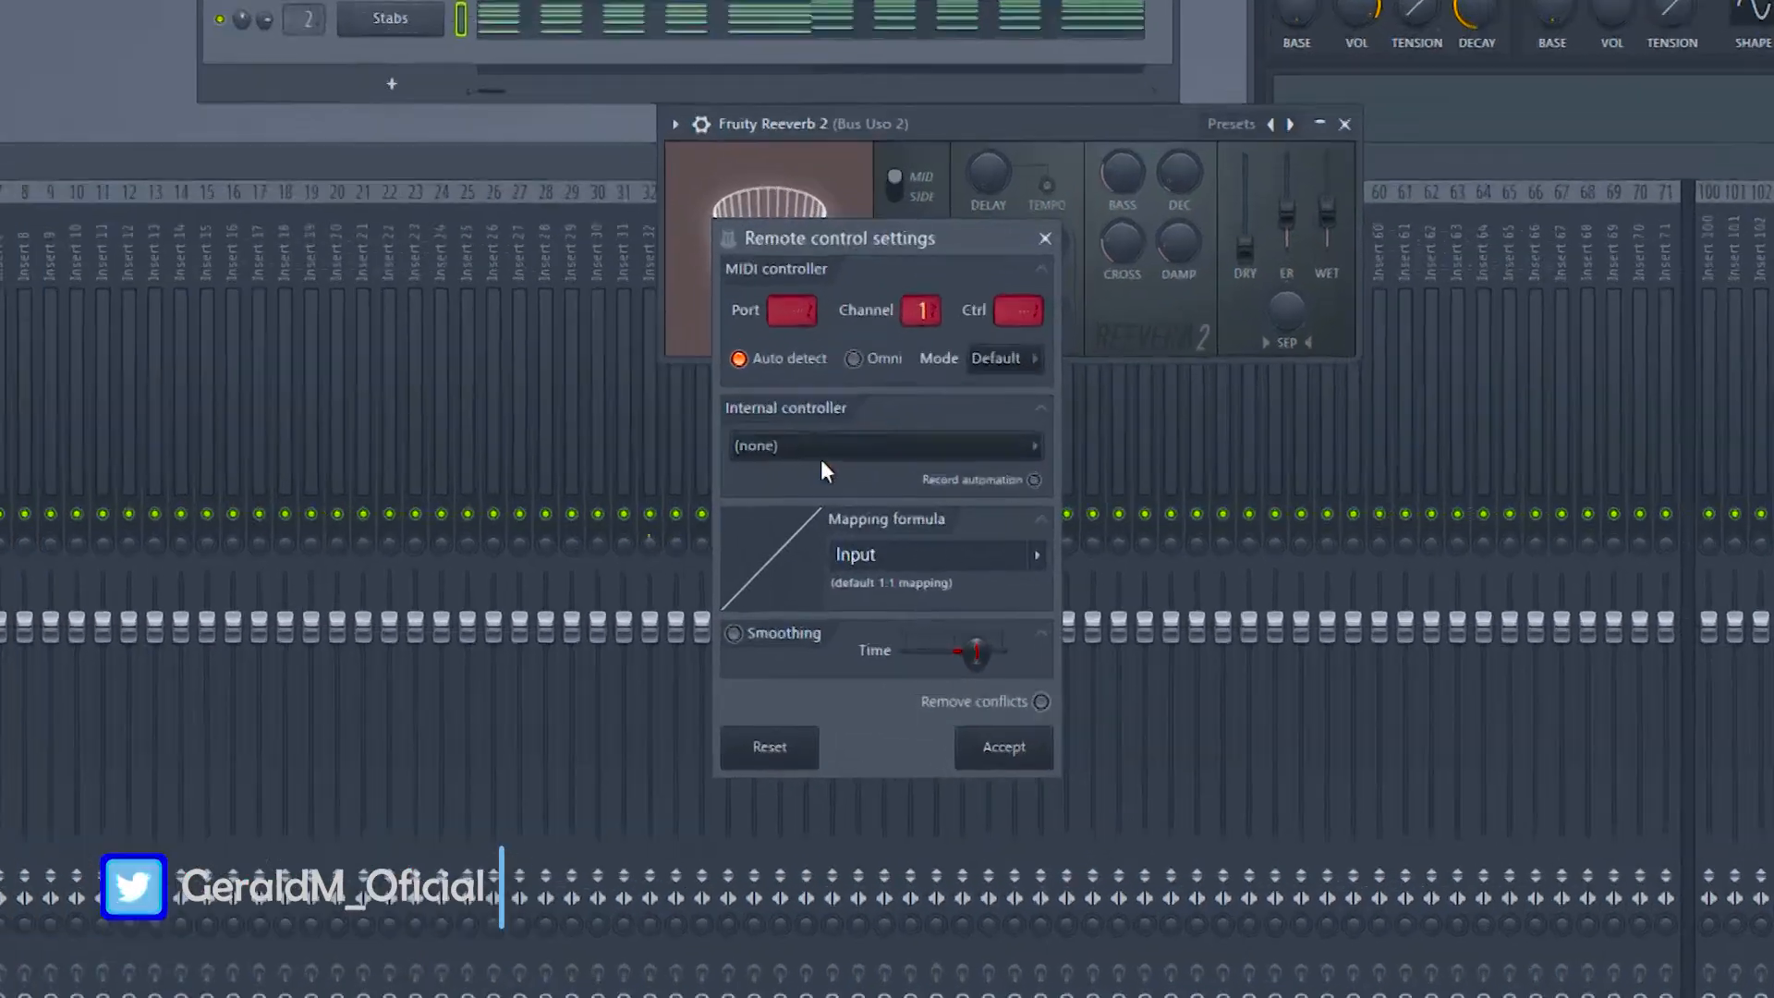
click(821, 458)
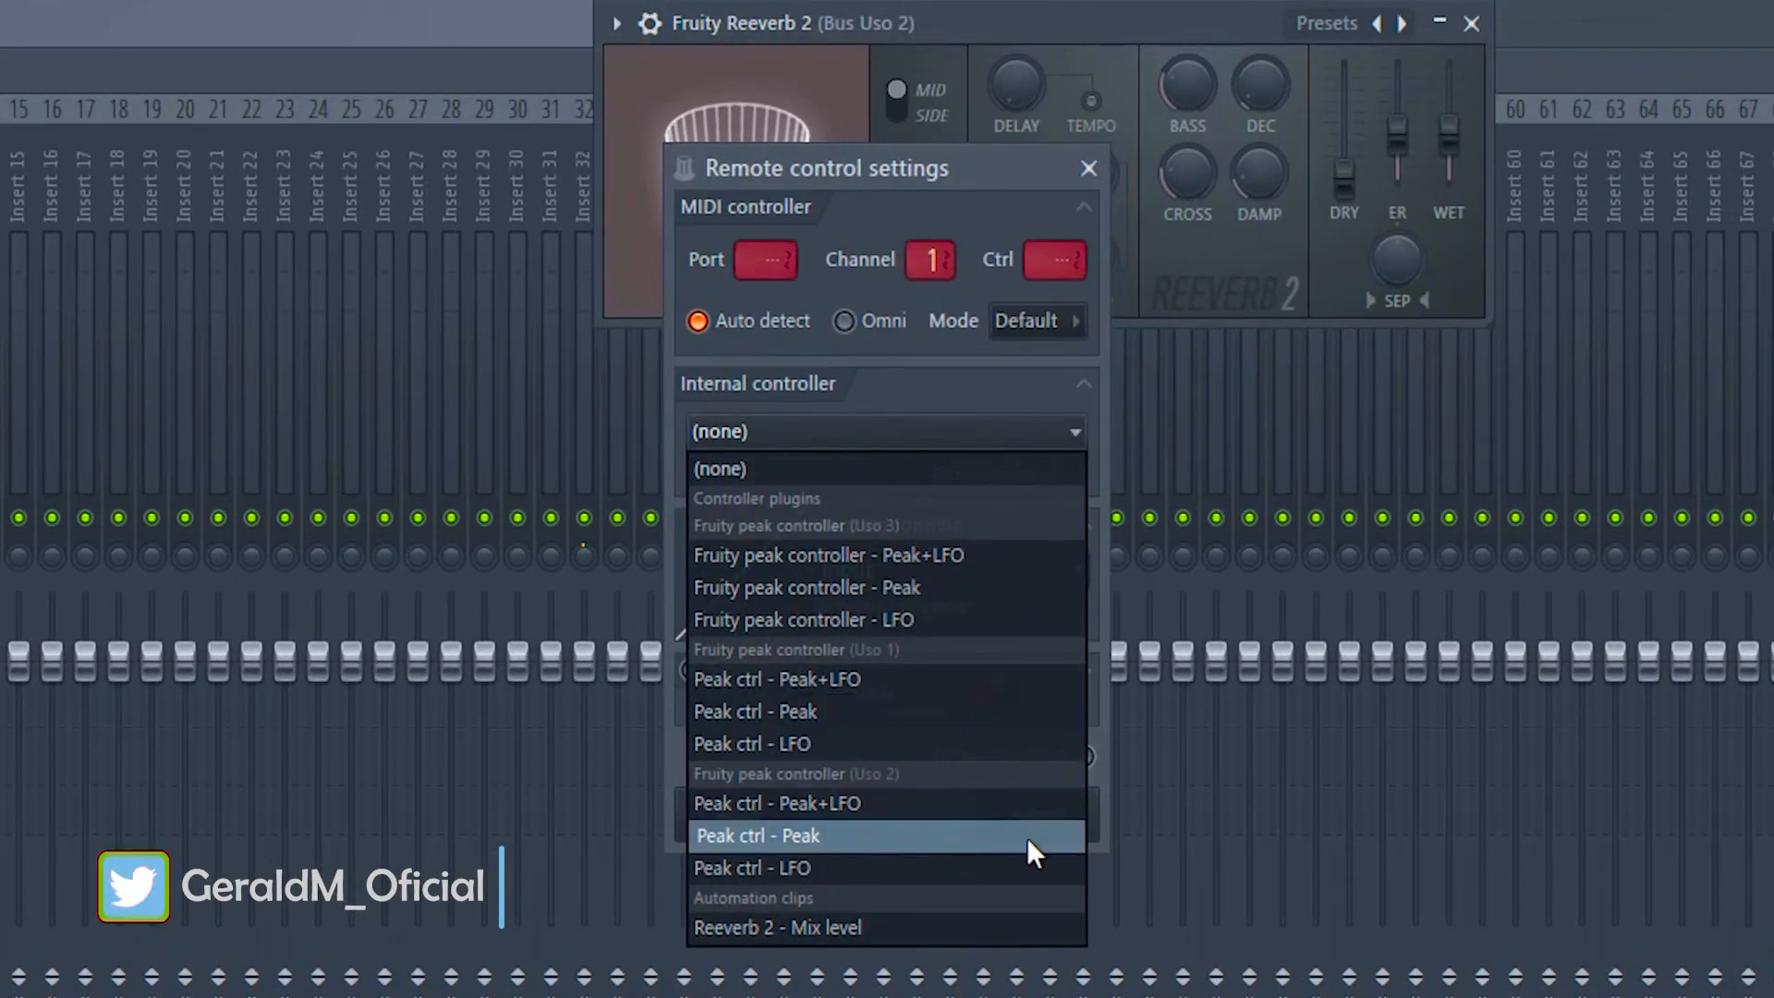
click(1027, 837)
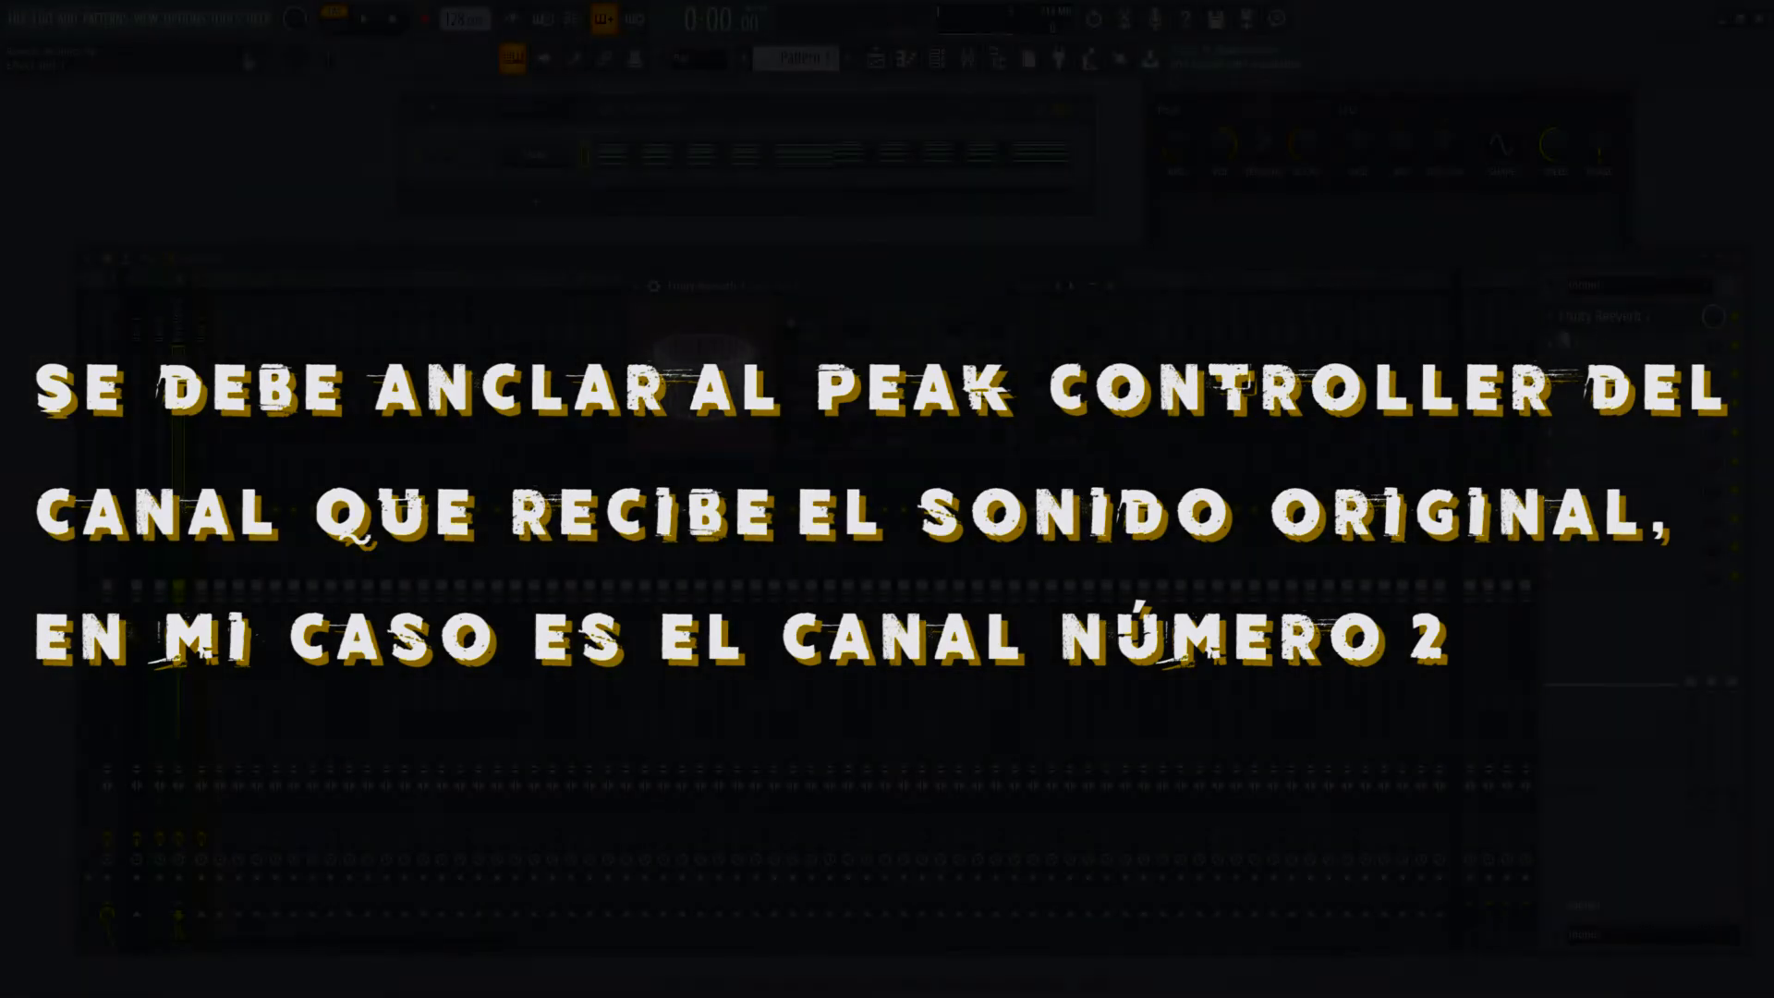
drag(933, 285, 754, 227)
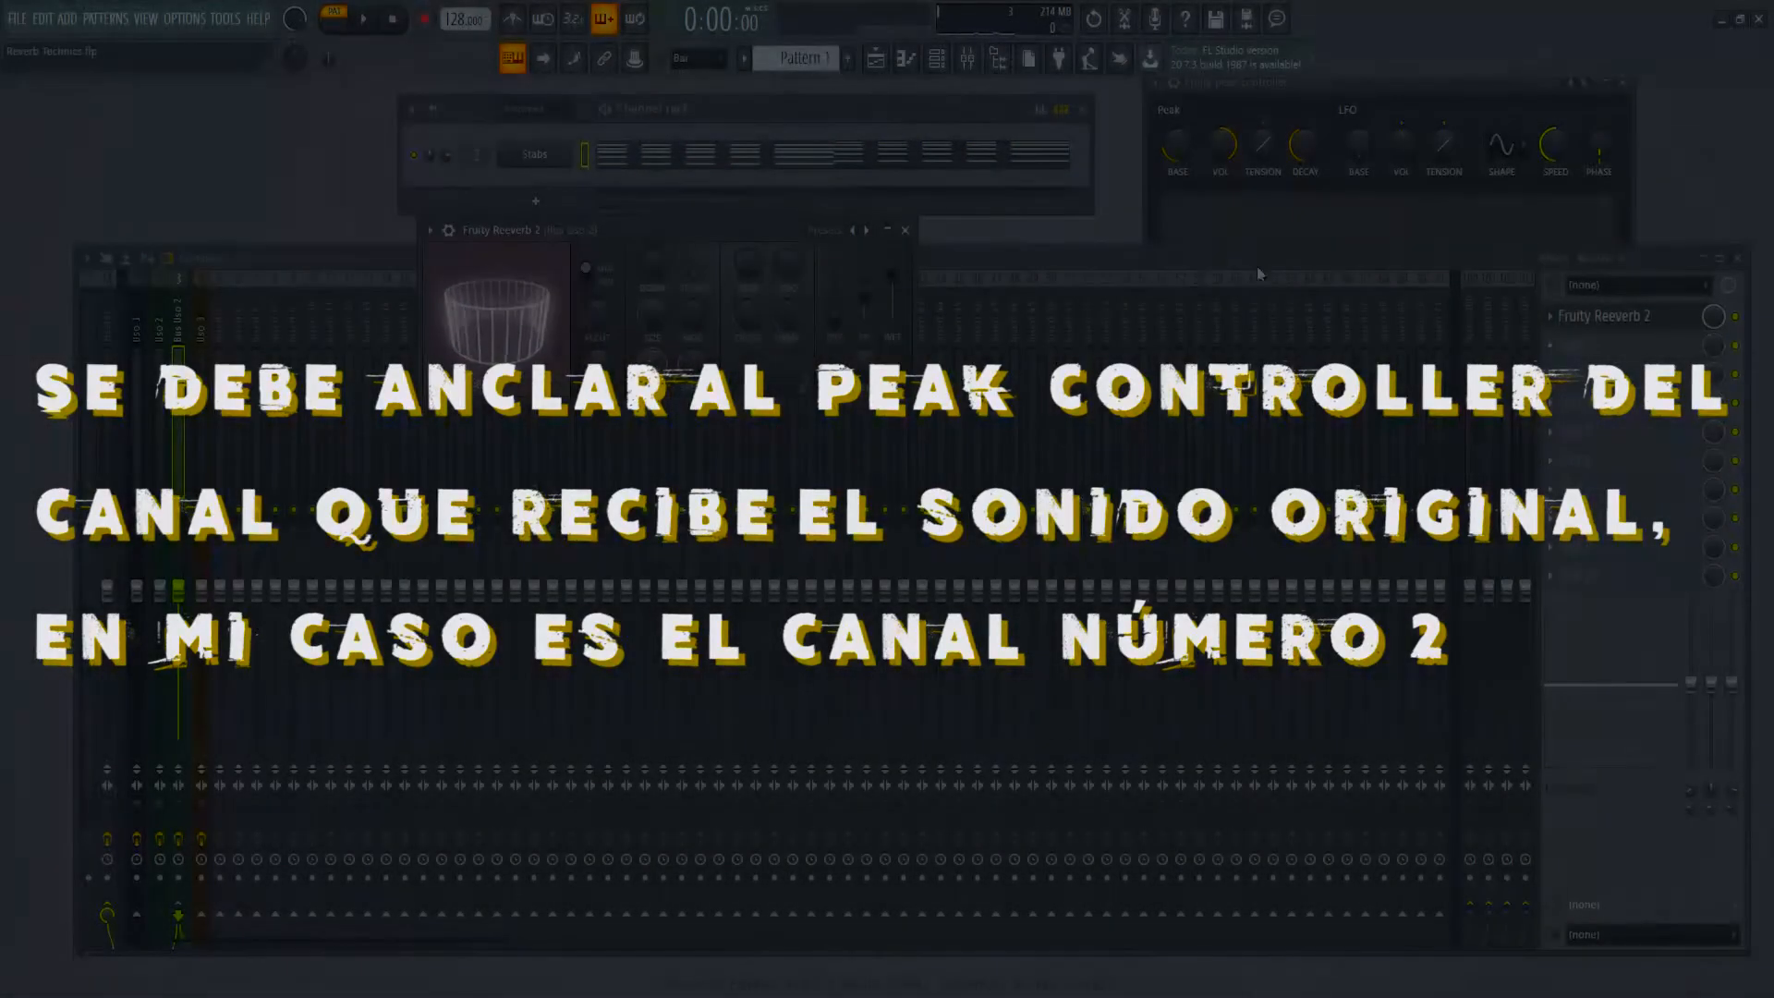
Step: Load Fruity Parametric EQ 2 in slot 2 of Bus Uso 2 and raise the band 1 high-pass to band 3's position in the low mids
click(1551, 345)
mouse_move(1574, 371)
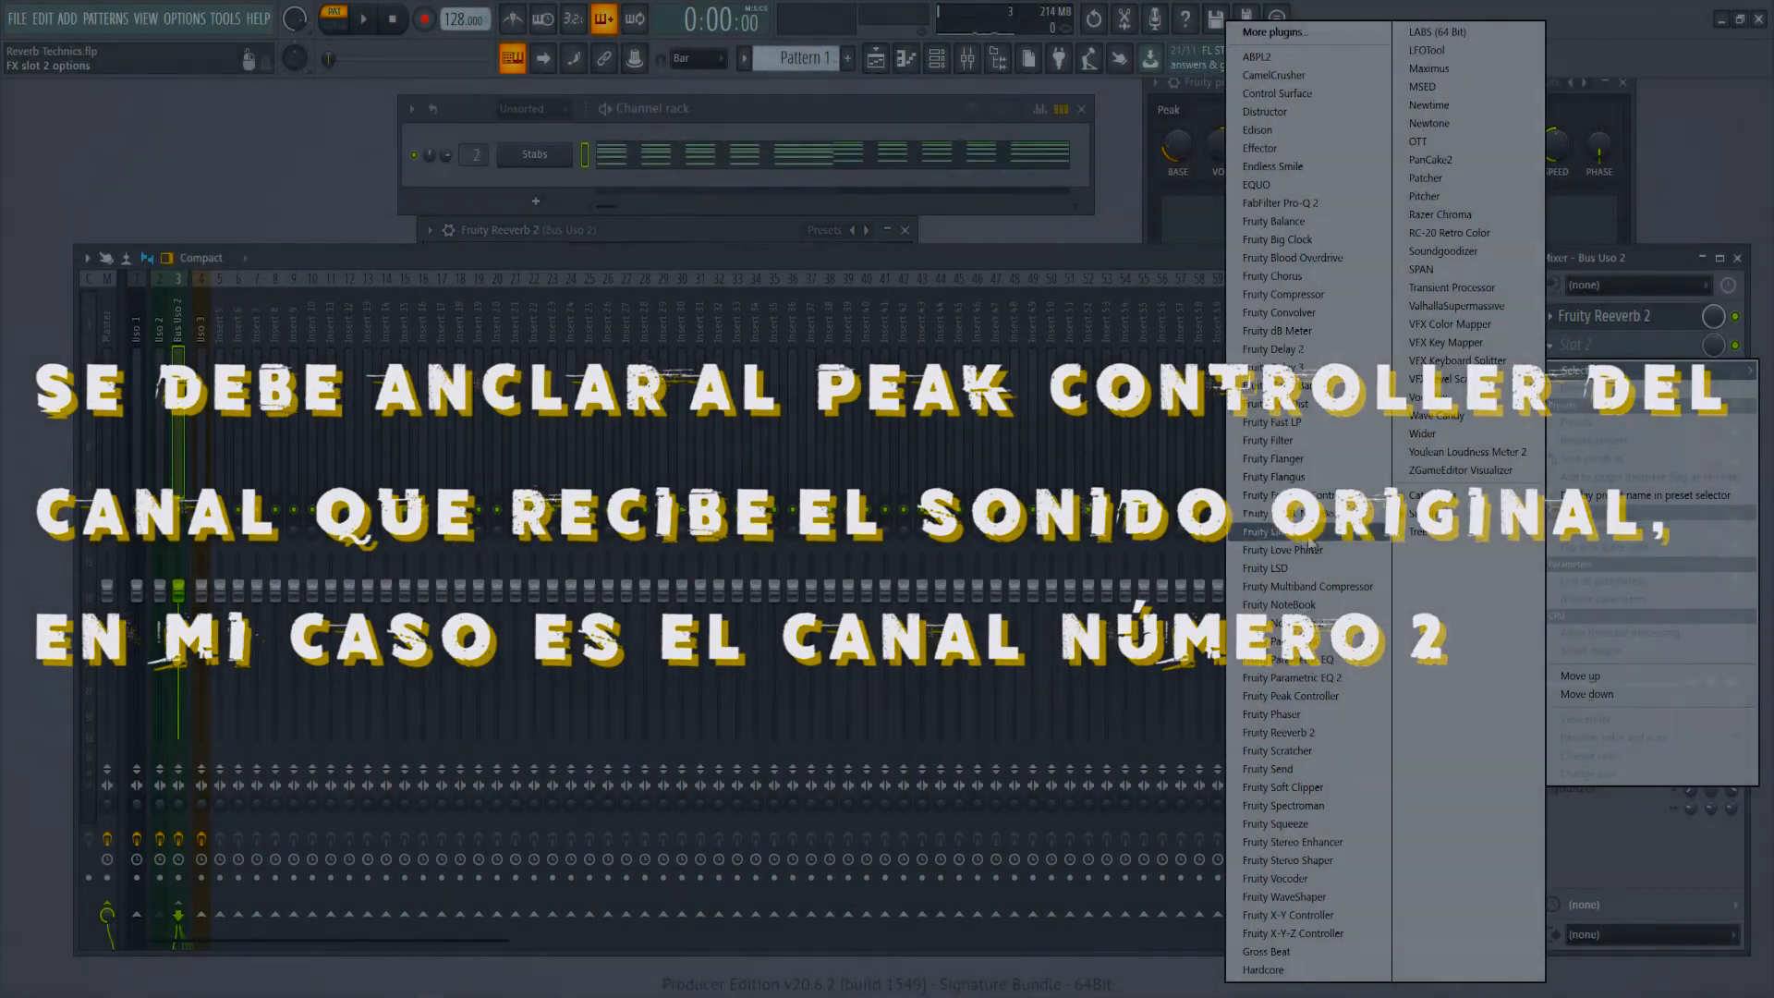
click(1340, 677)
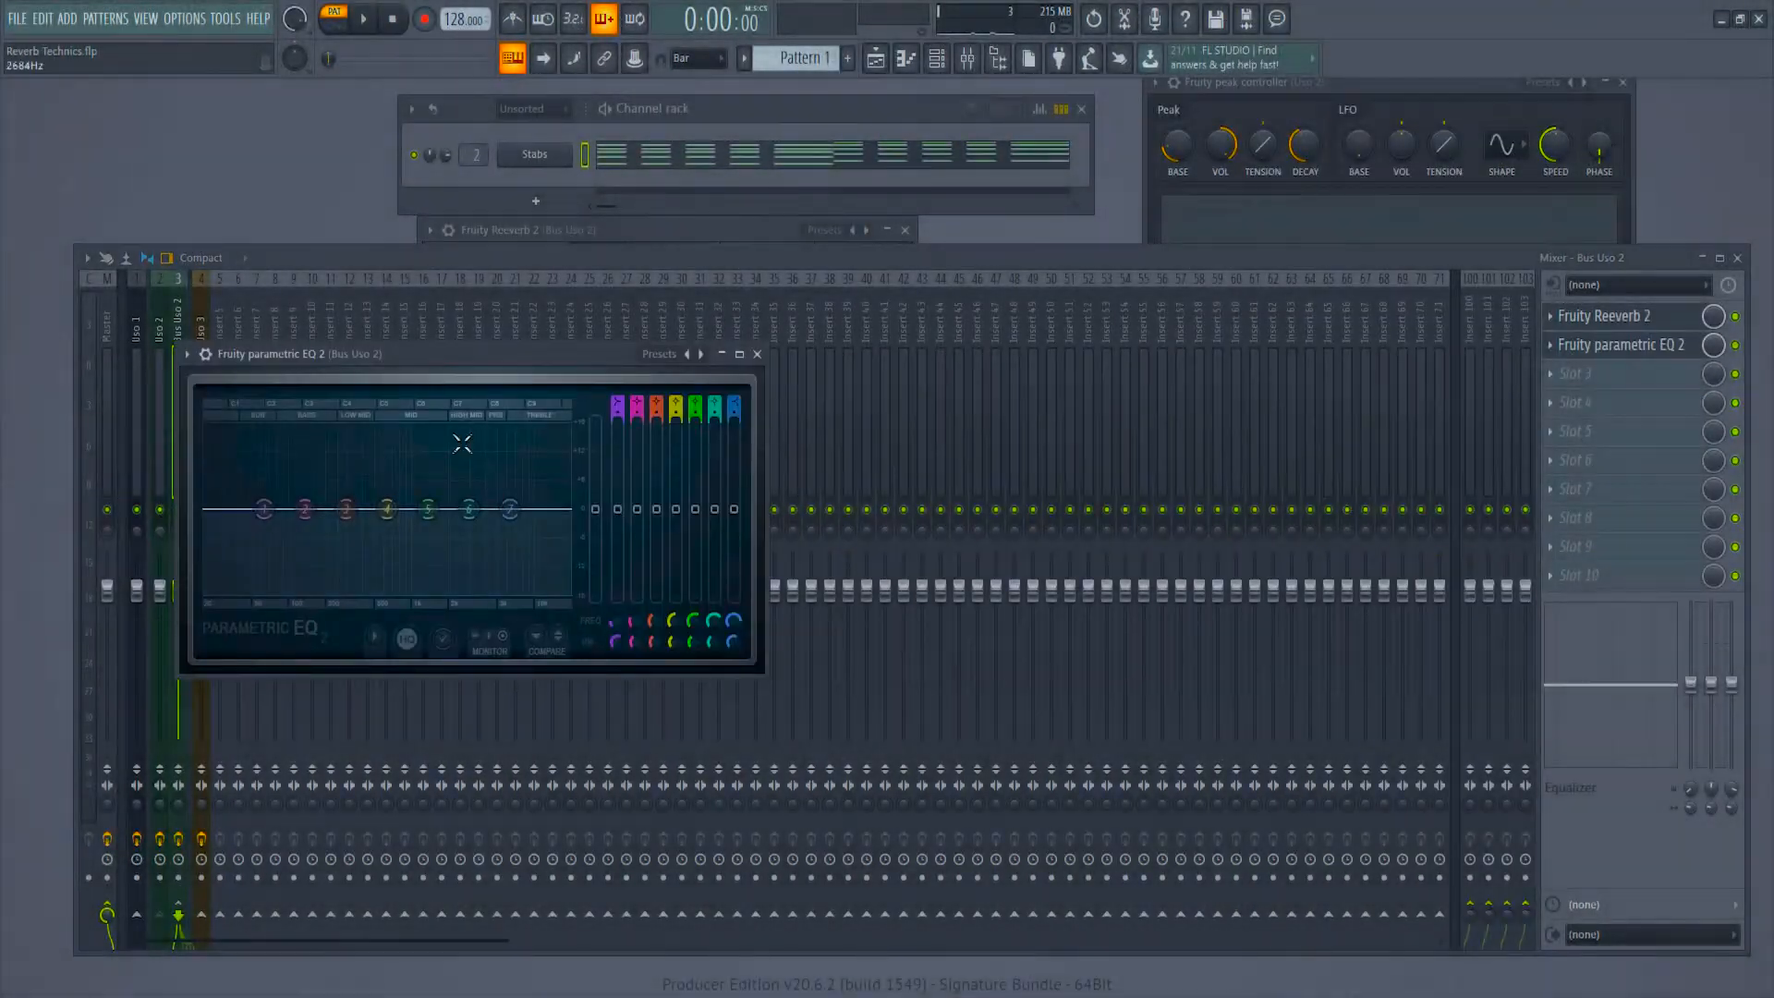
drag(437, 363, 1155, 343)
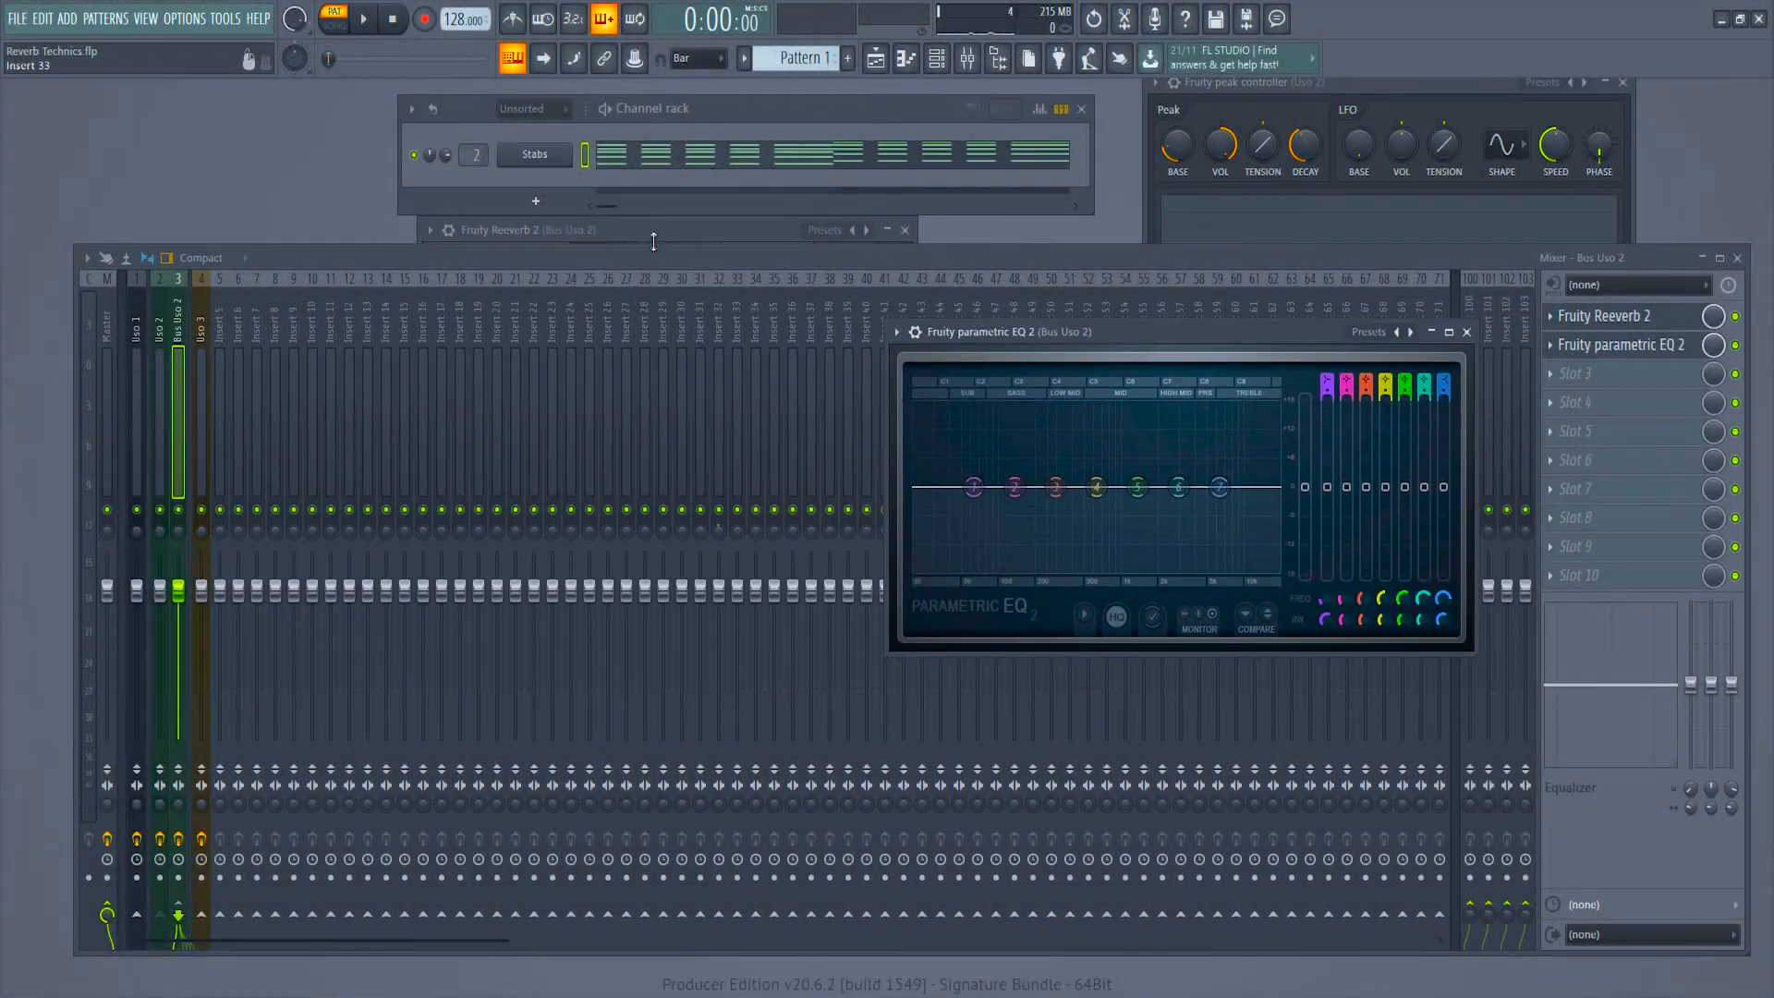
click(667, 233)
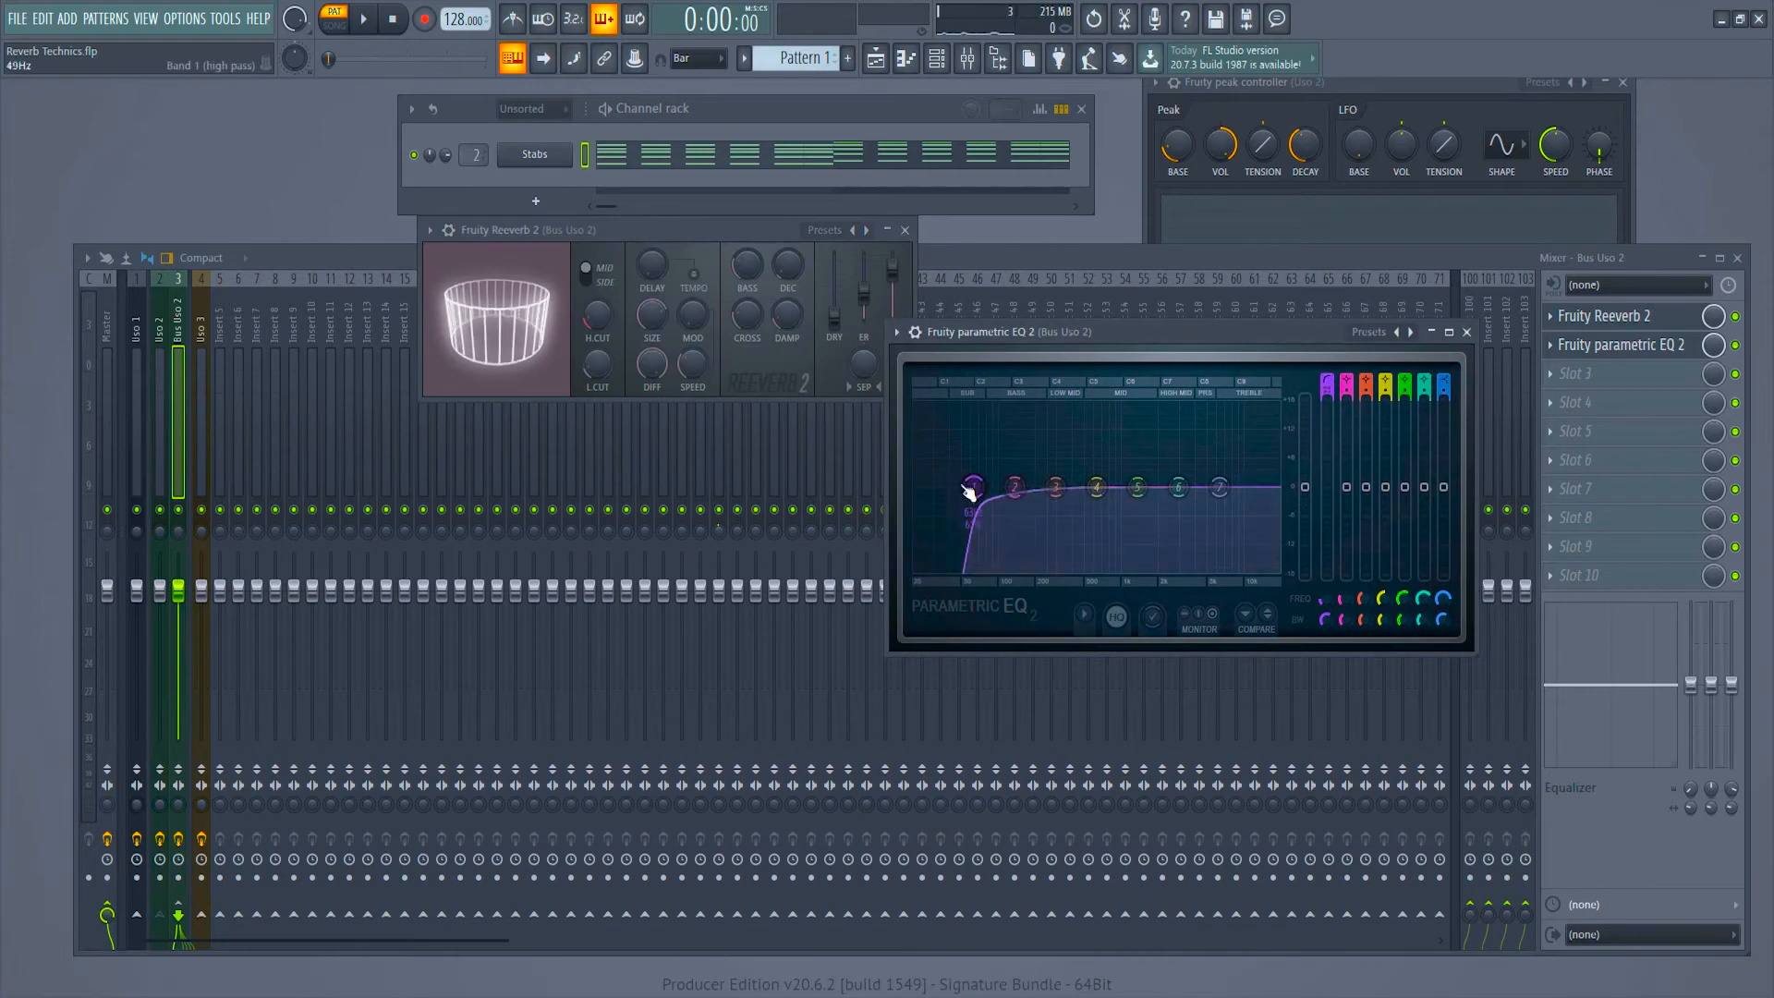
drag(969, 490, 1068, 494)
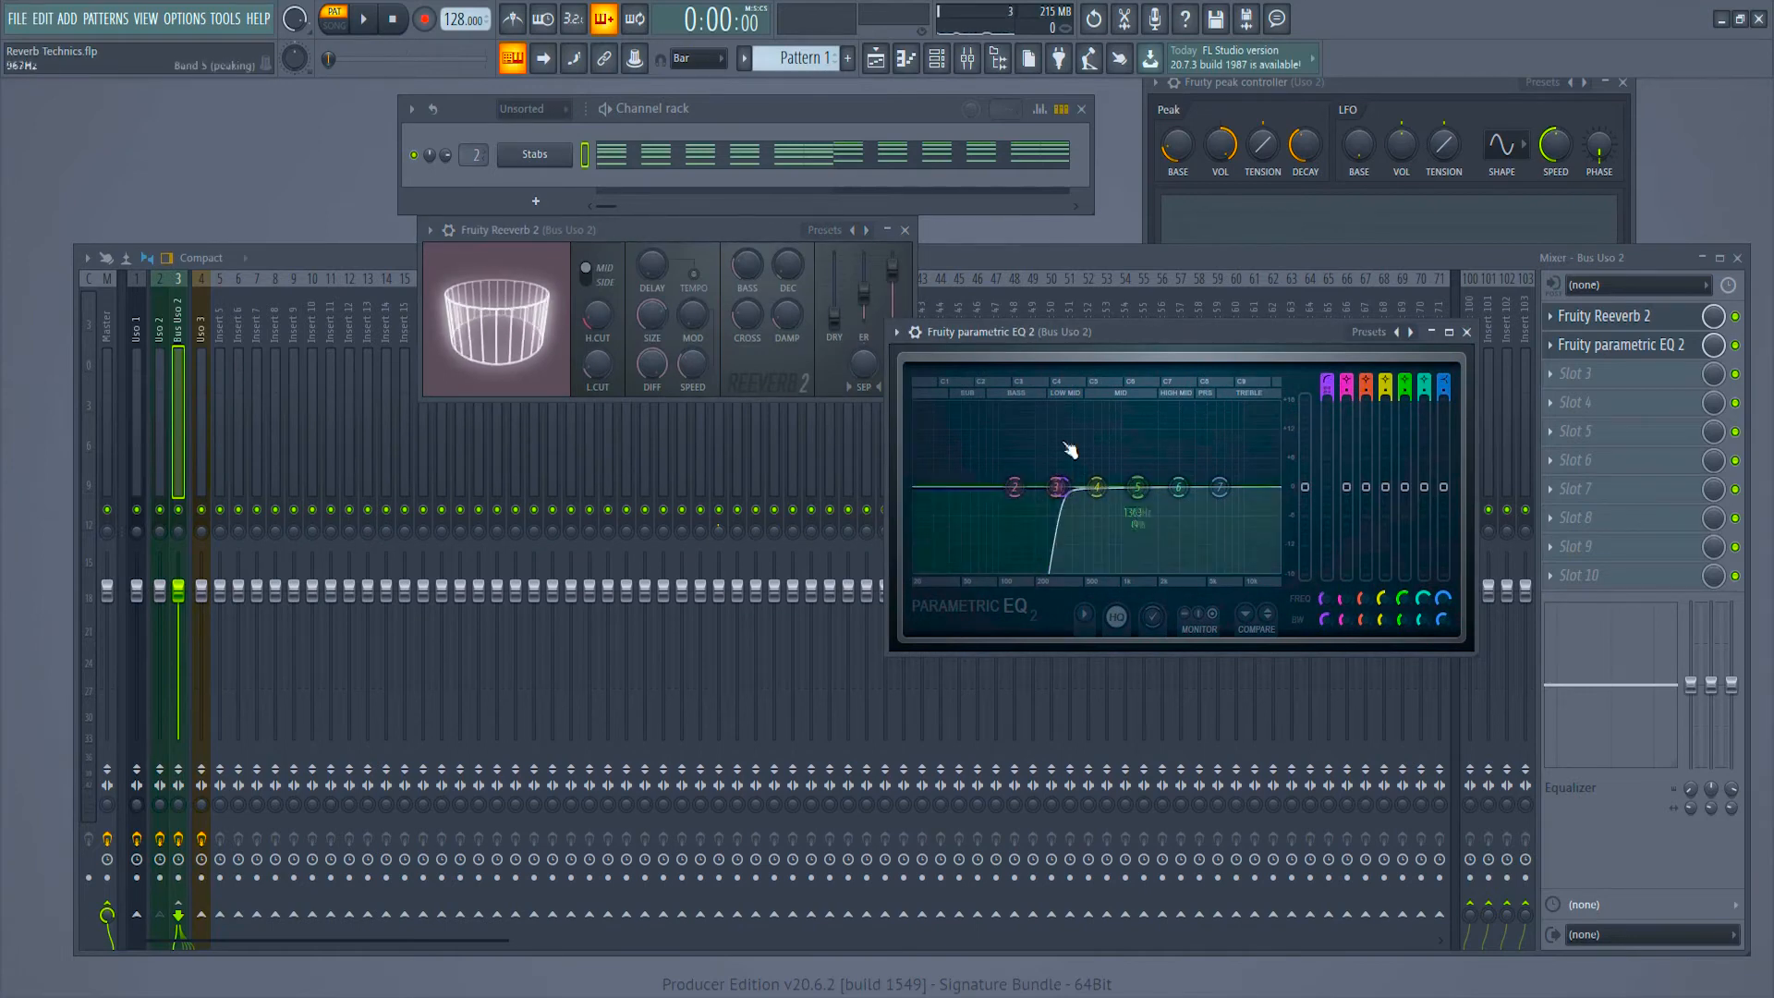
Step: Load Fruity Fast Dist in slot 3 of Bus Uso 2, move its window clear and lower its threshold
click(1571, 373)
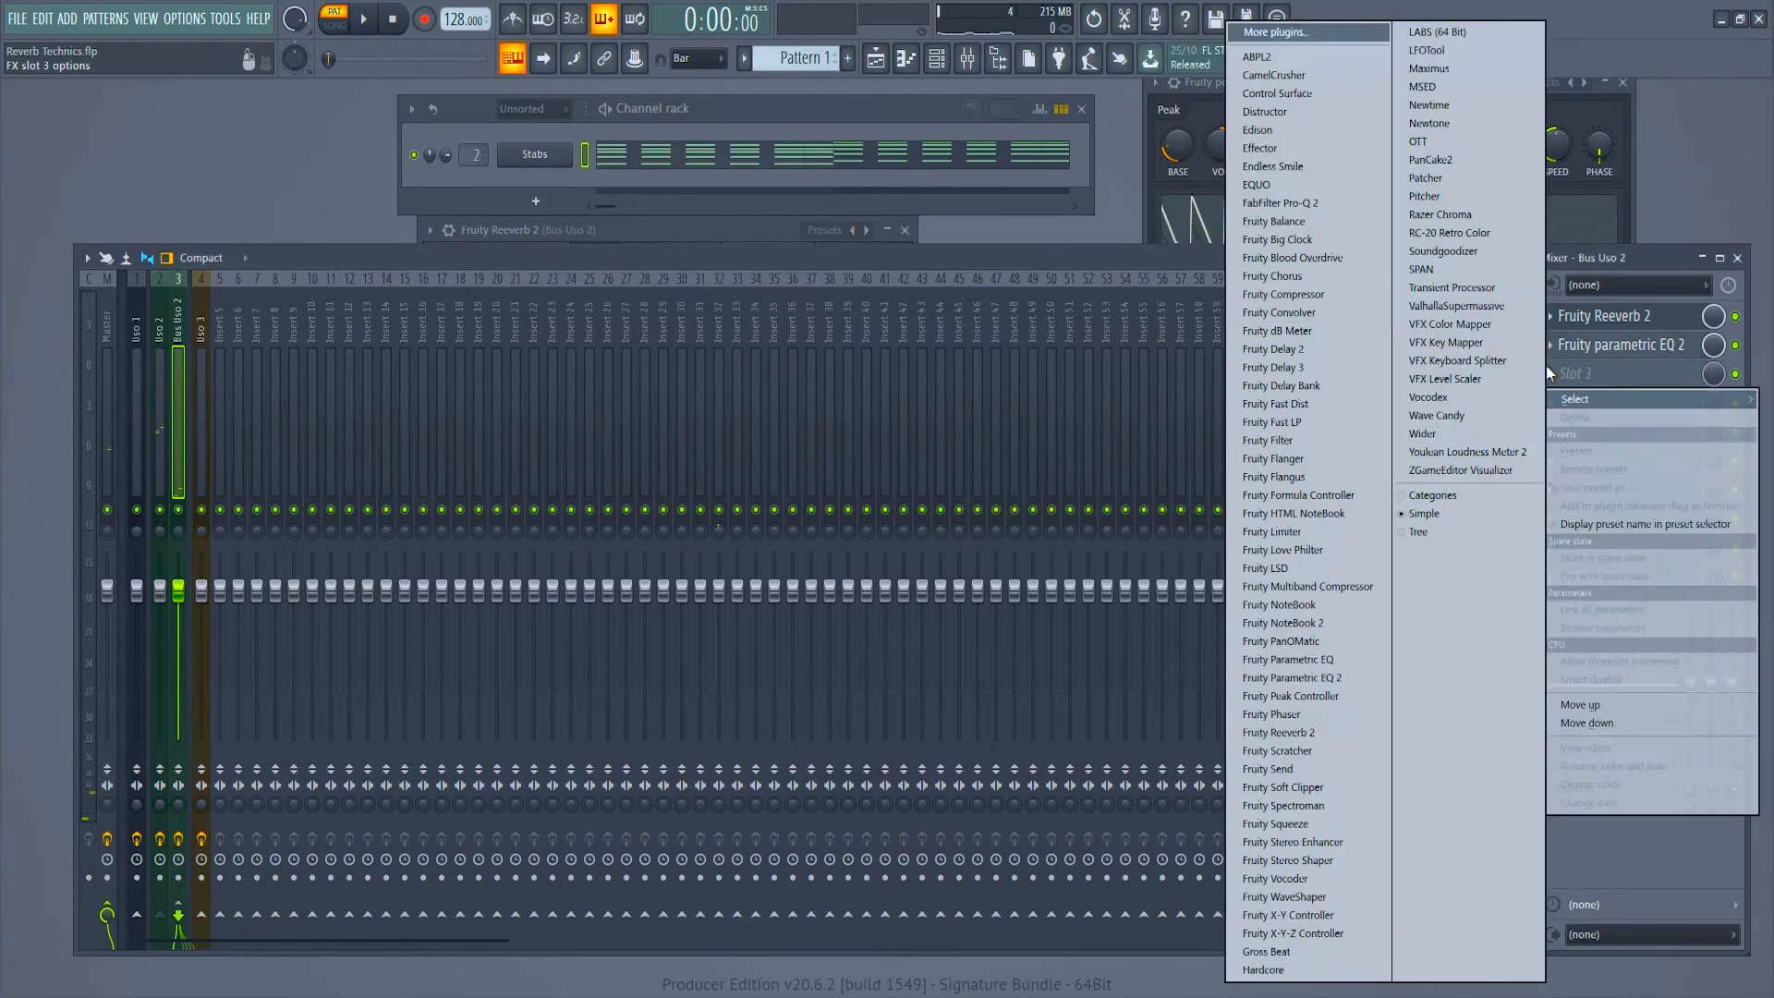
click(1285, 404)
drag(293, 225, 1128, 342)
drag(981, 408, 981, 467)
drag(1070, 390, 1116, 424)
Step: Play the stab pattern while setting the Fast Dist mix level to about 38%, and stop playback
click(364, 19)
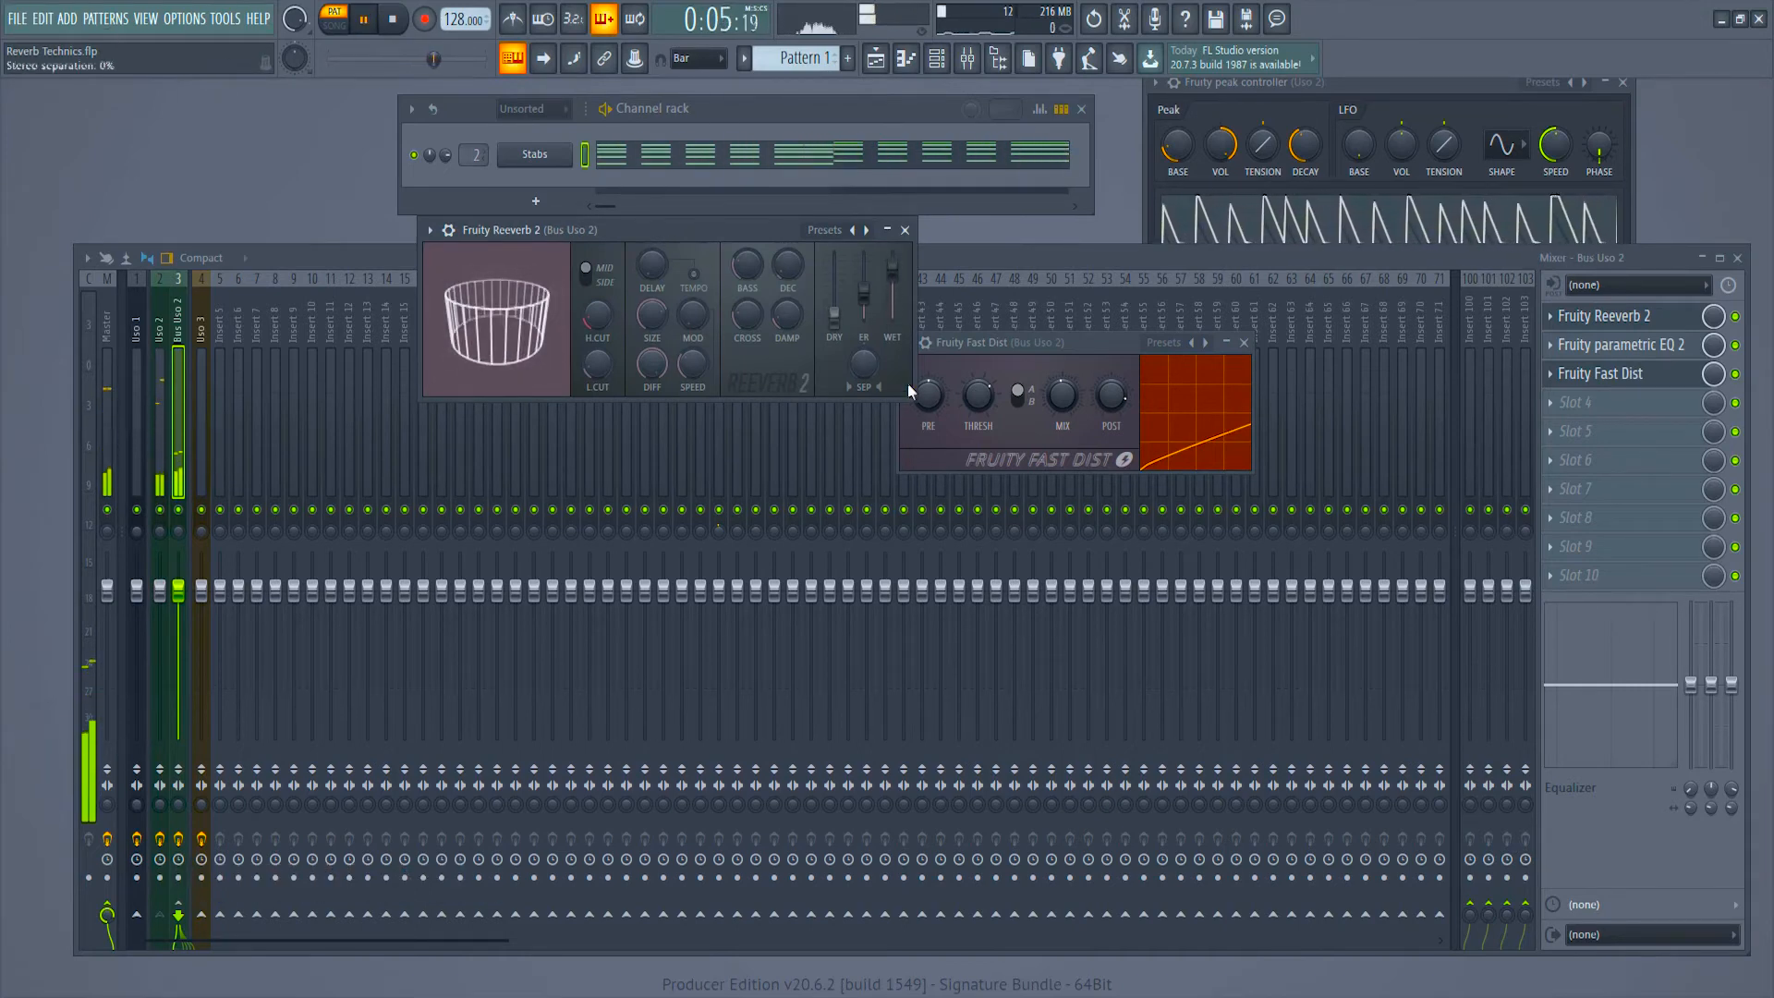
drag(1063, 388, 1063, 413)
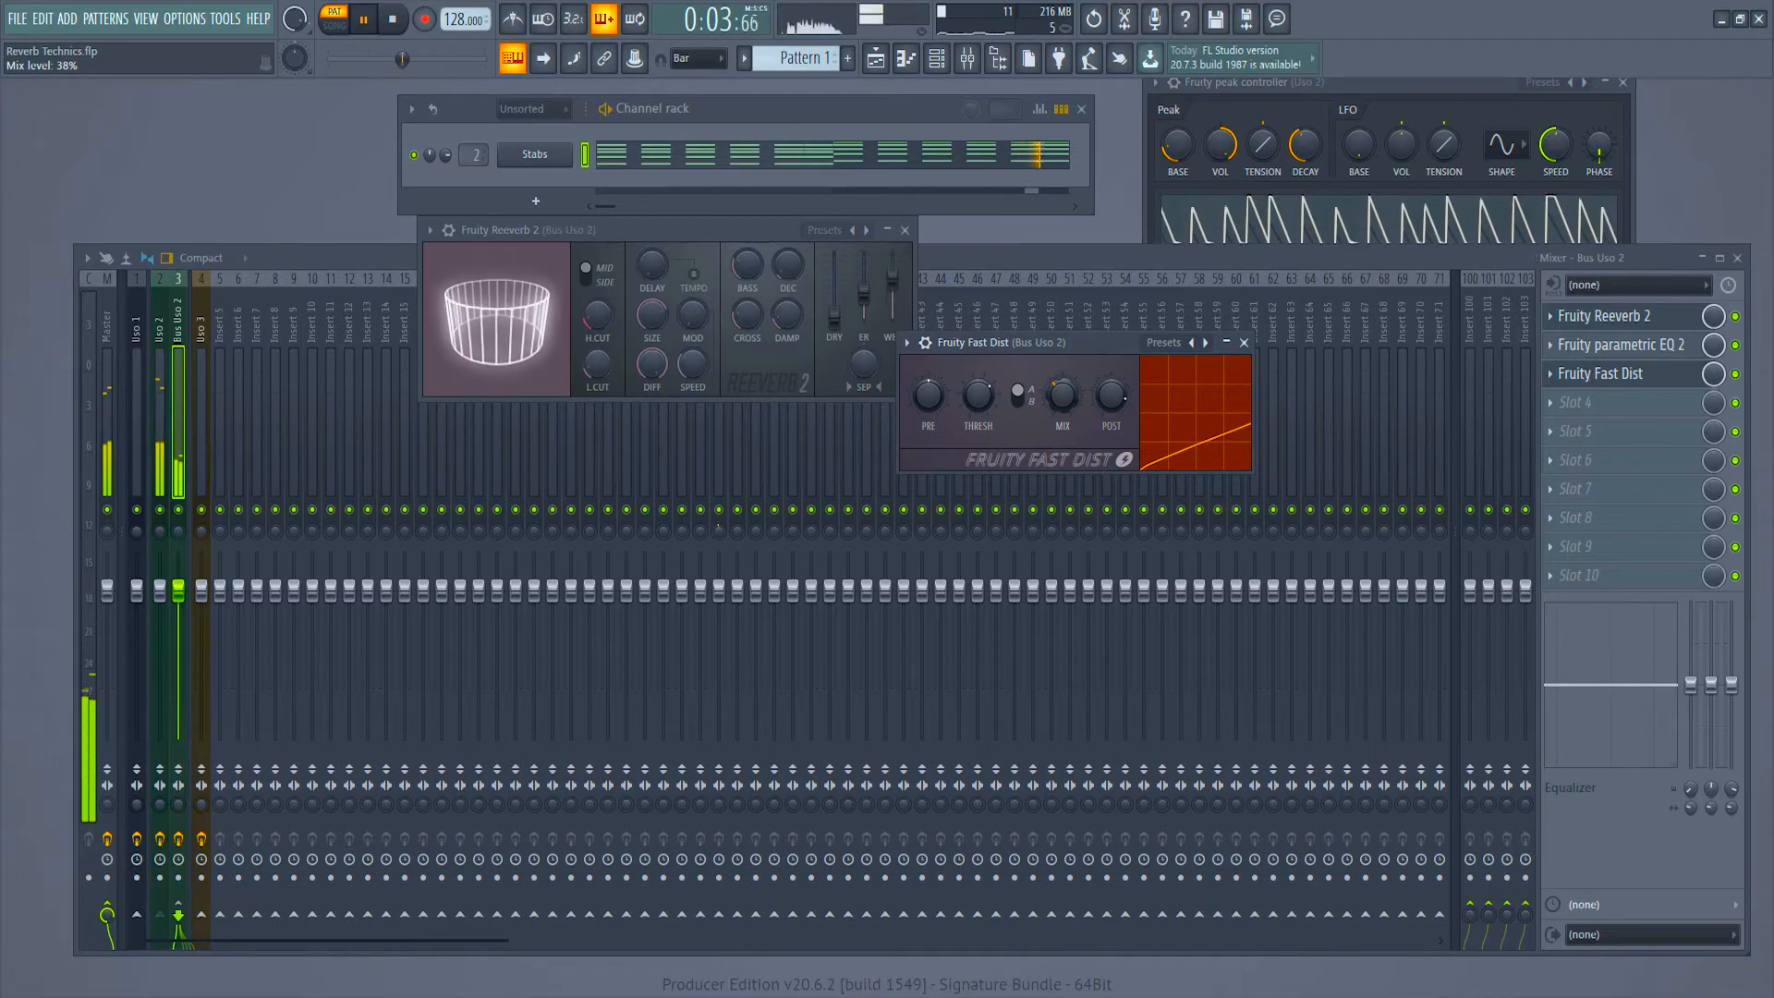
click(393, 28)
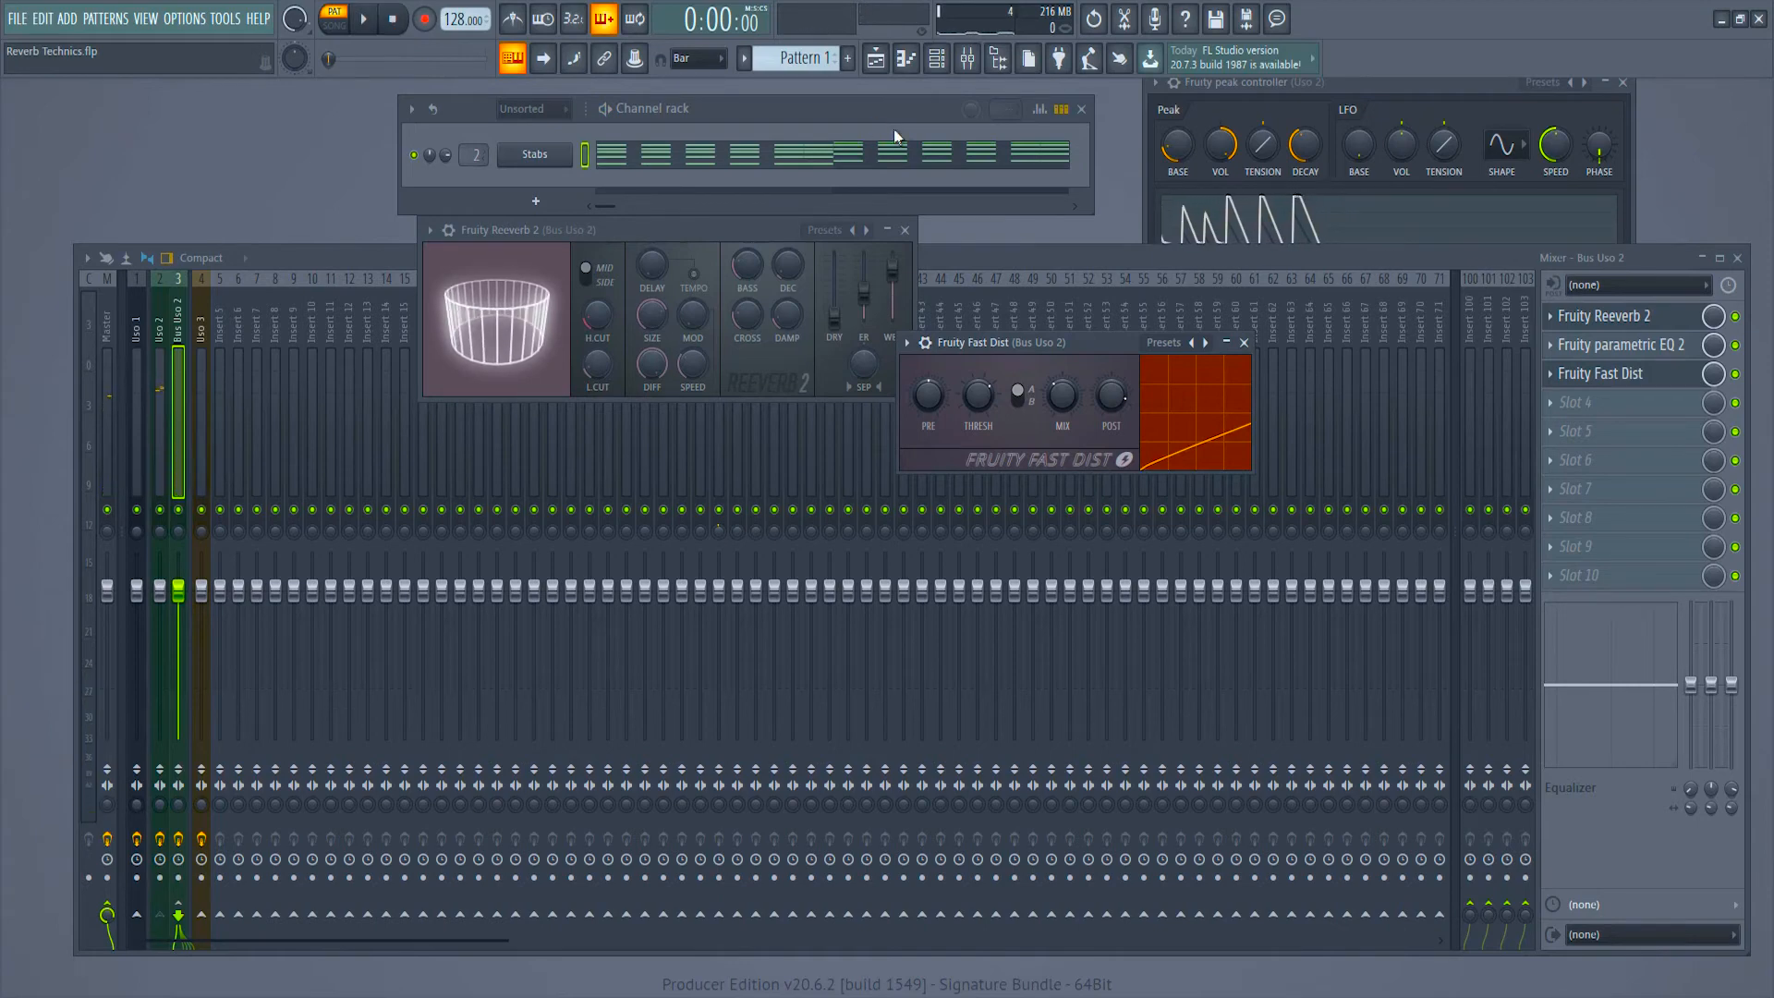
Step: Close the Reeverb 2, Fast Dist and Peak Controller windows and review the effect chain on Bus Uso 2
click(906, 230)
click(1245, 342)
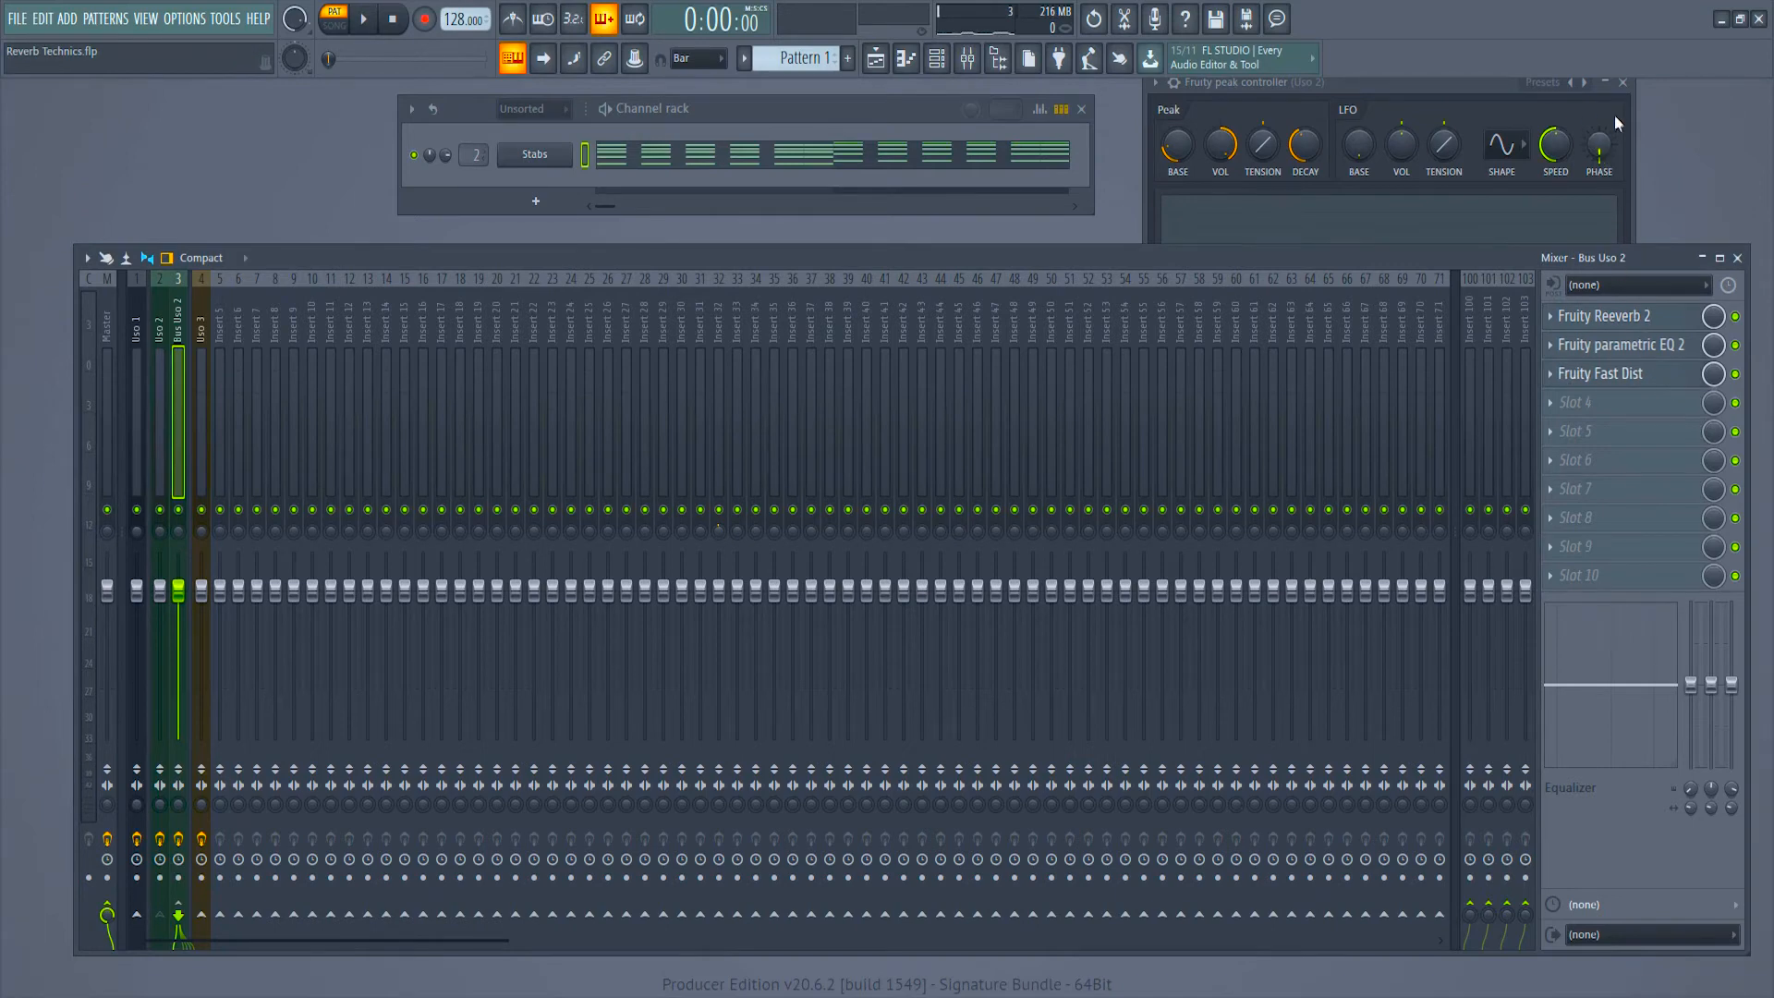
click(1623, 83)
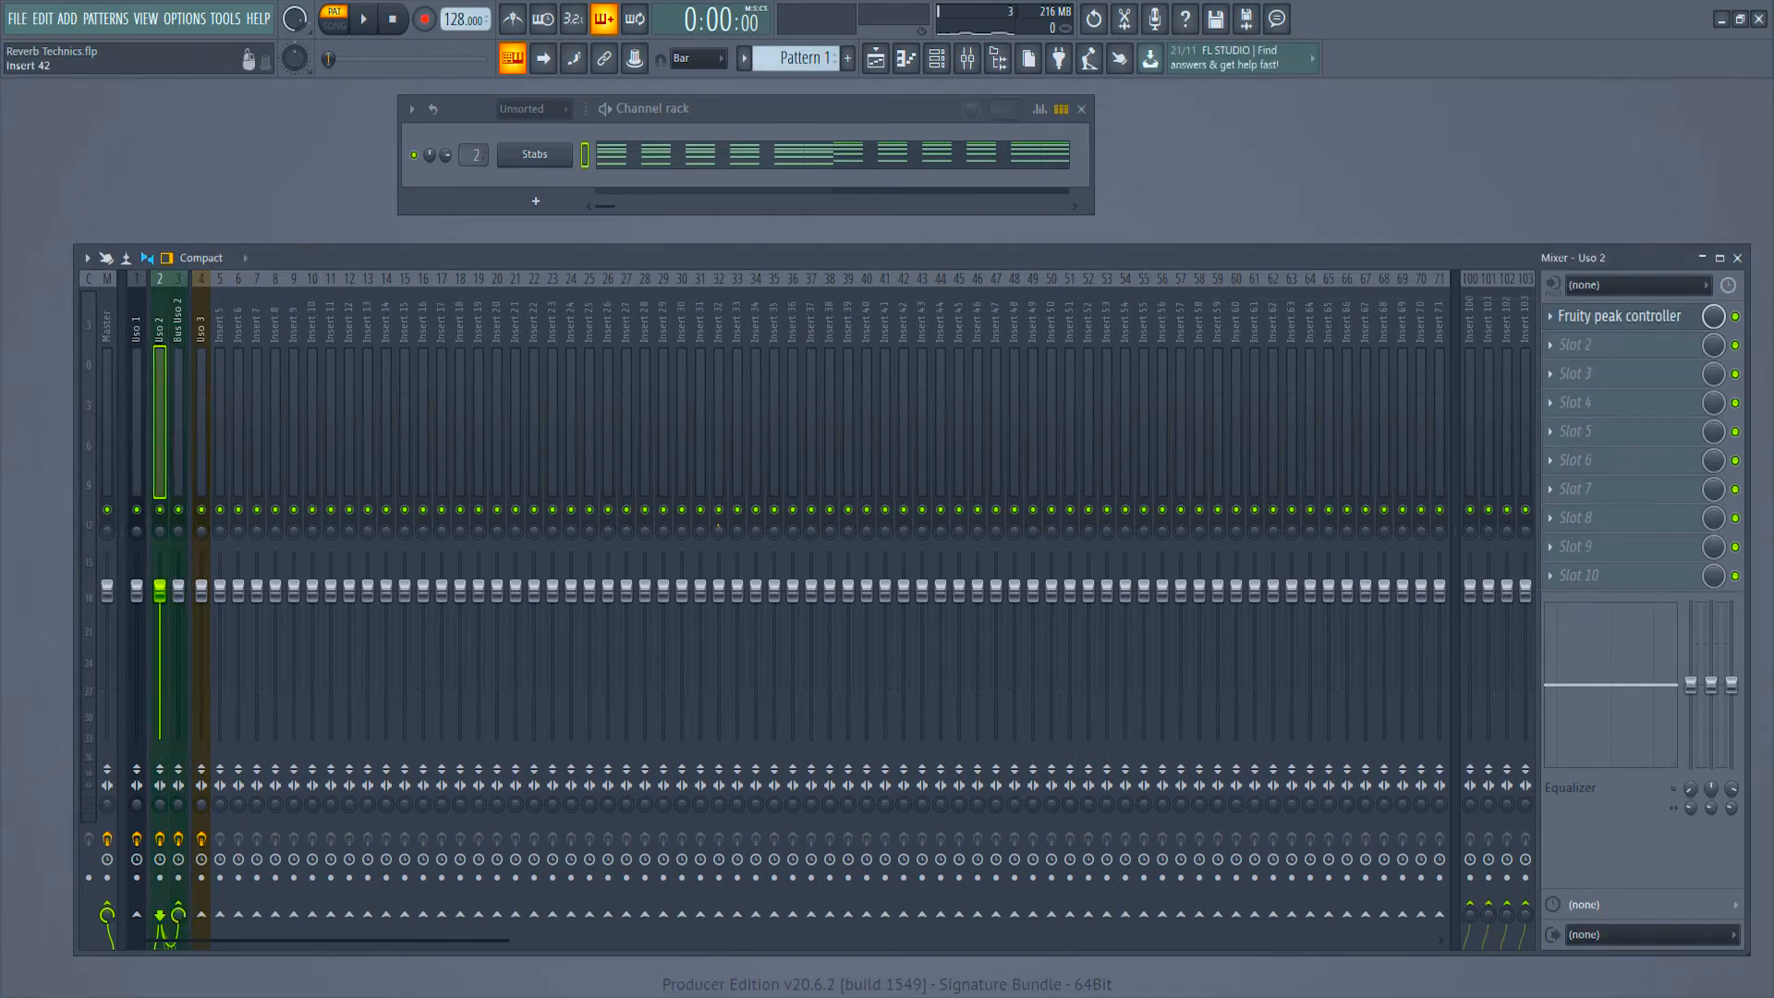
click(200, 328)
click(180, 323)
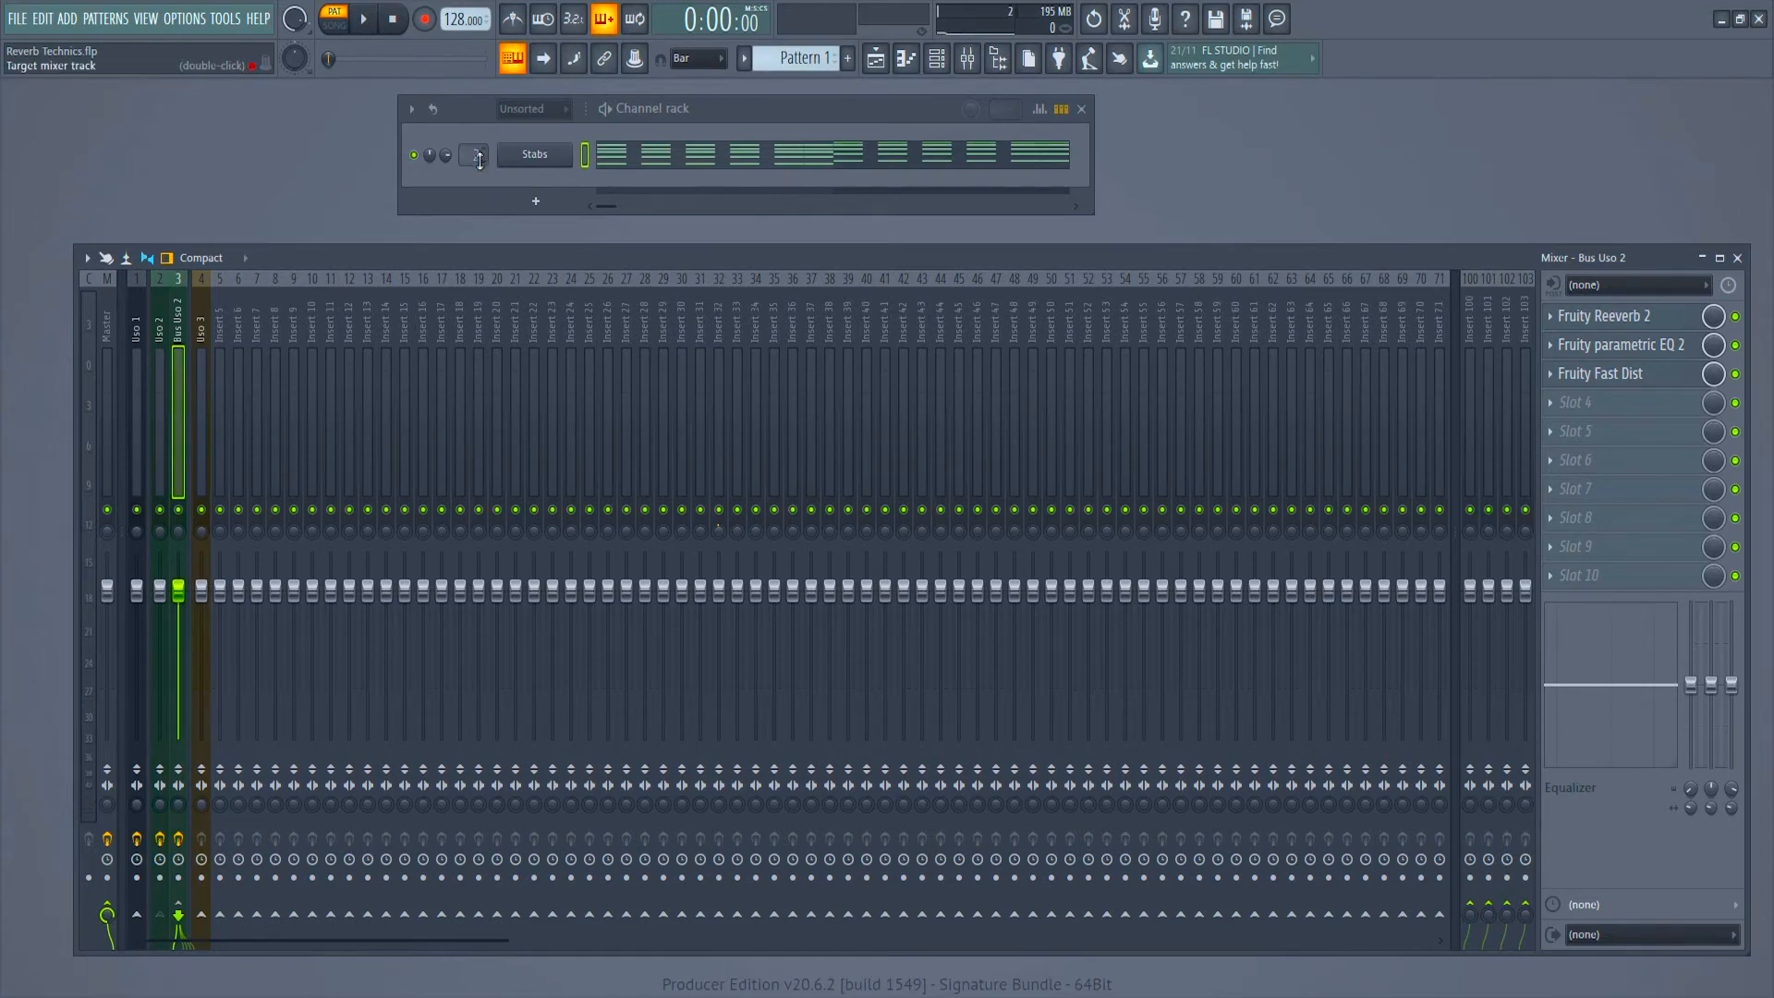
Step: Route the Stabs channel to mixer track 4 and load Fruity Peak Controller in that track's slot 1, closing its window
scroll(477, 157, up, 1)
scroll(473, 154, up, 1)
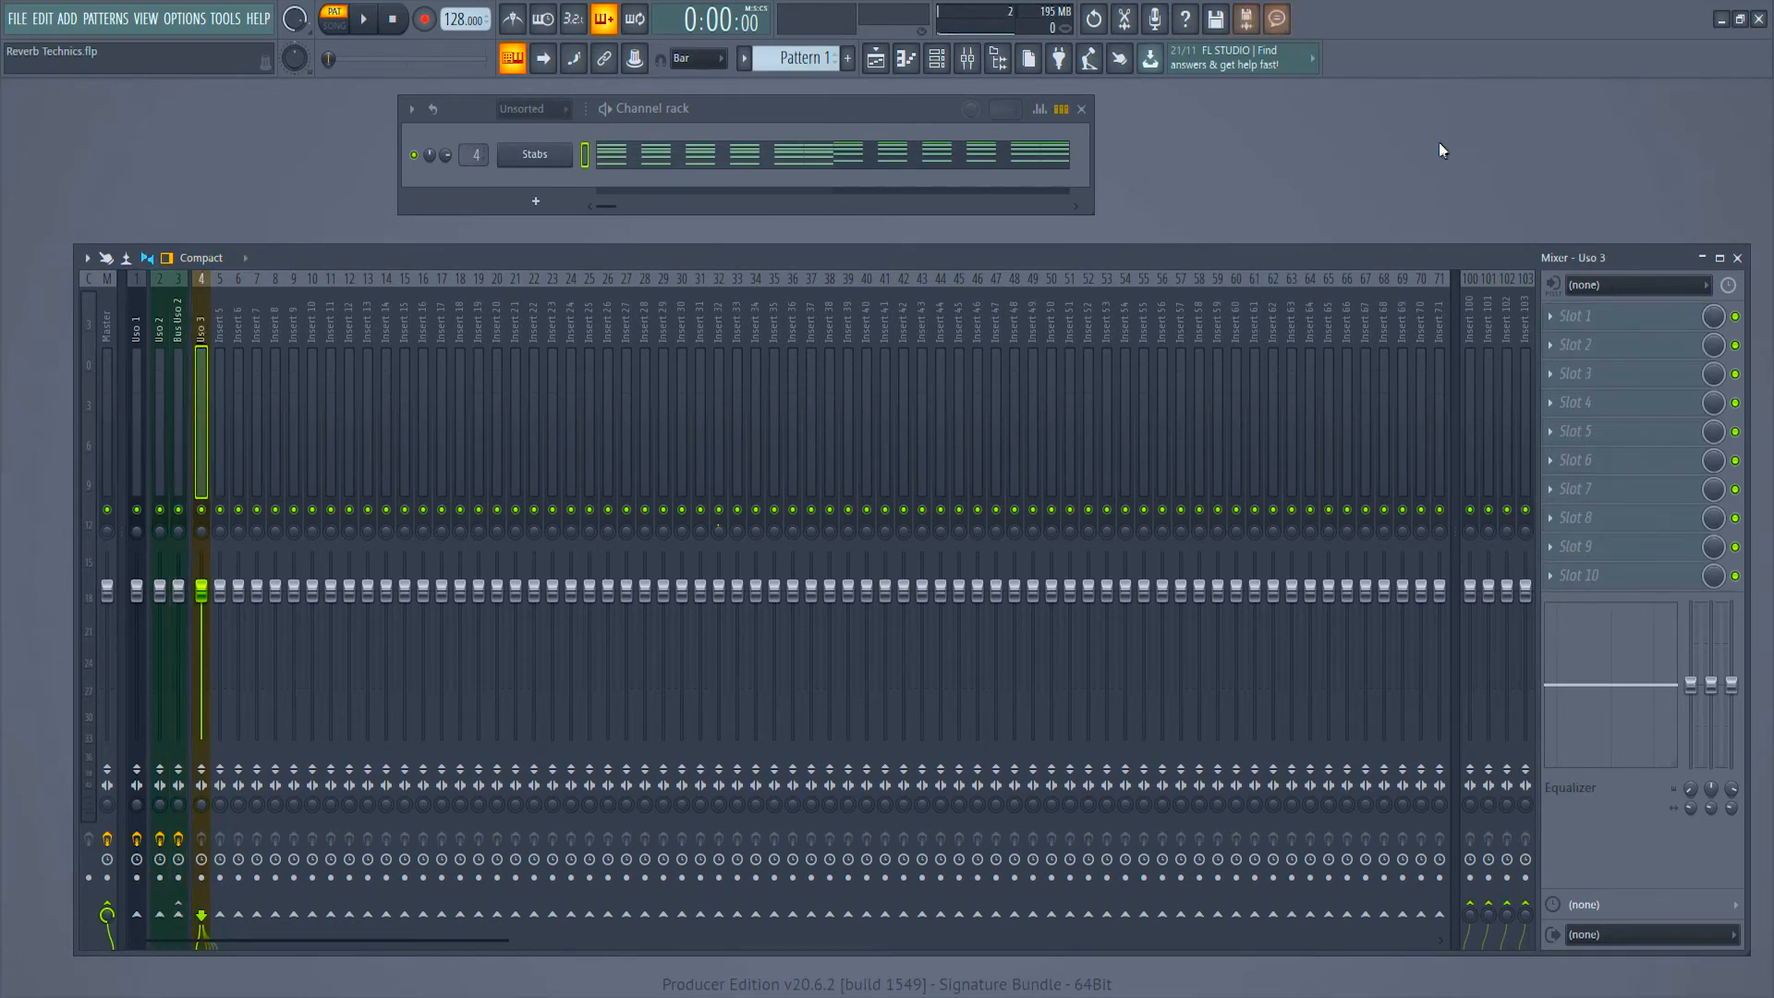
click(1544, 315)
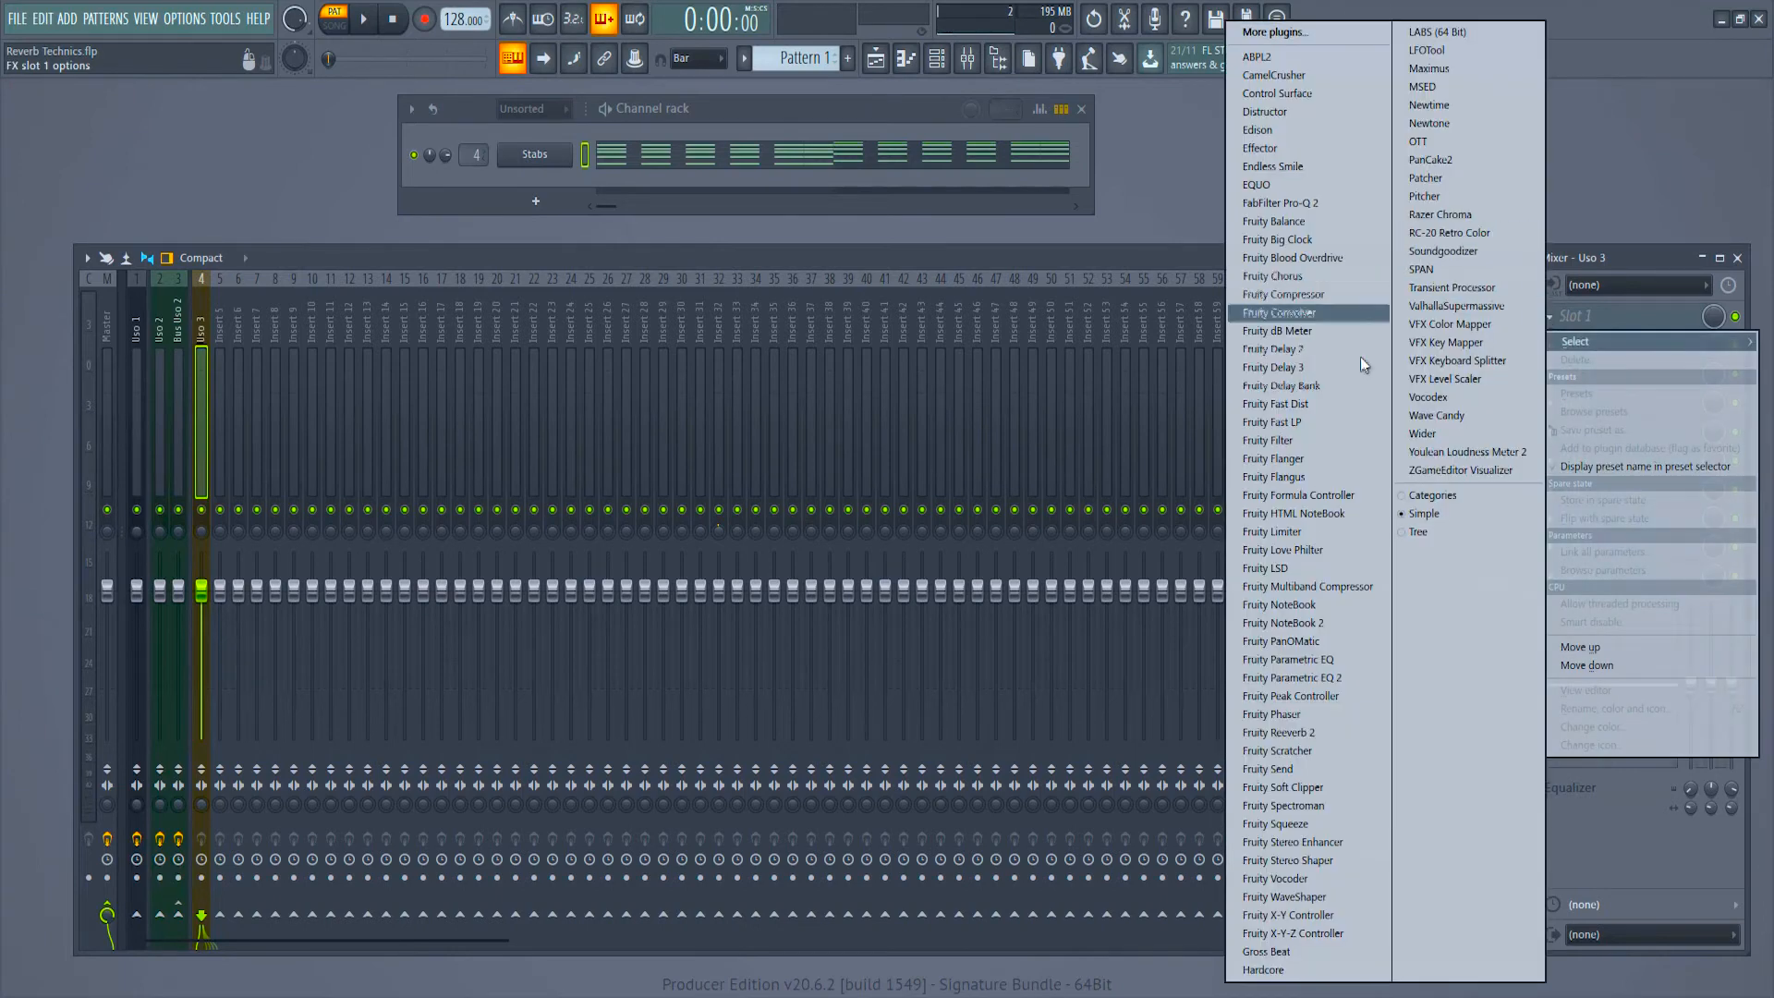
click(1374, 696)
click(1590, 316)
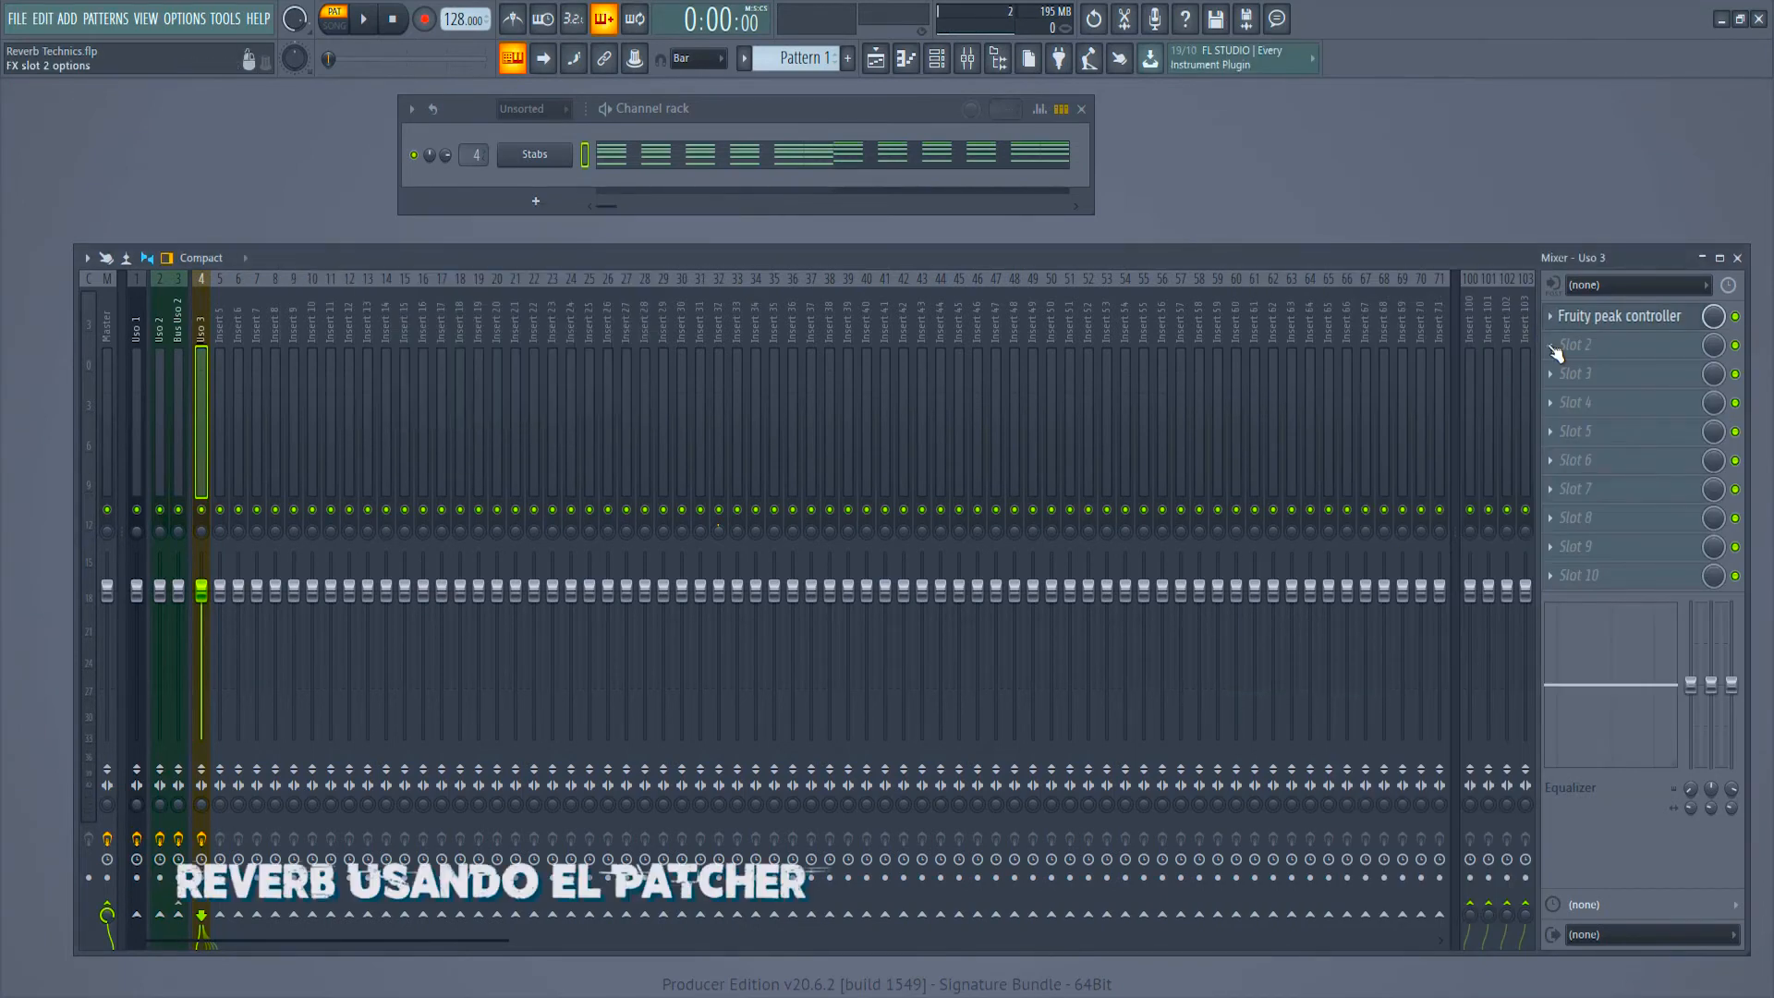
Step: Load Patcher in slot 2 of mixer track 4 and enlarge its window
click(1549, 344)
click(1426, 178)
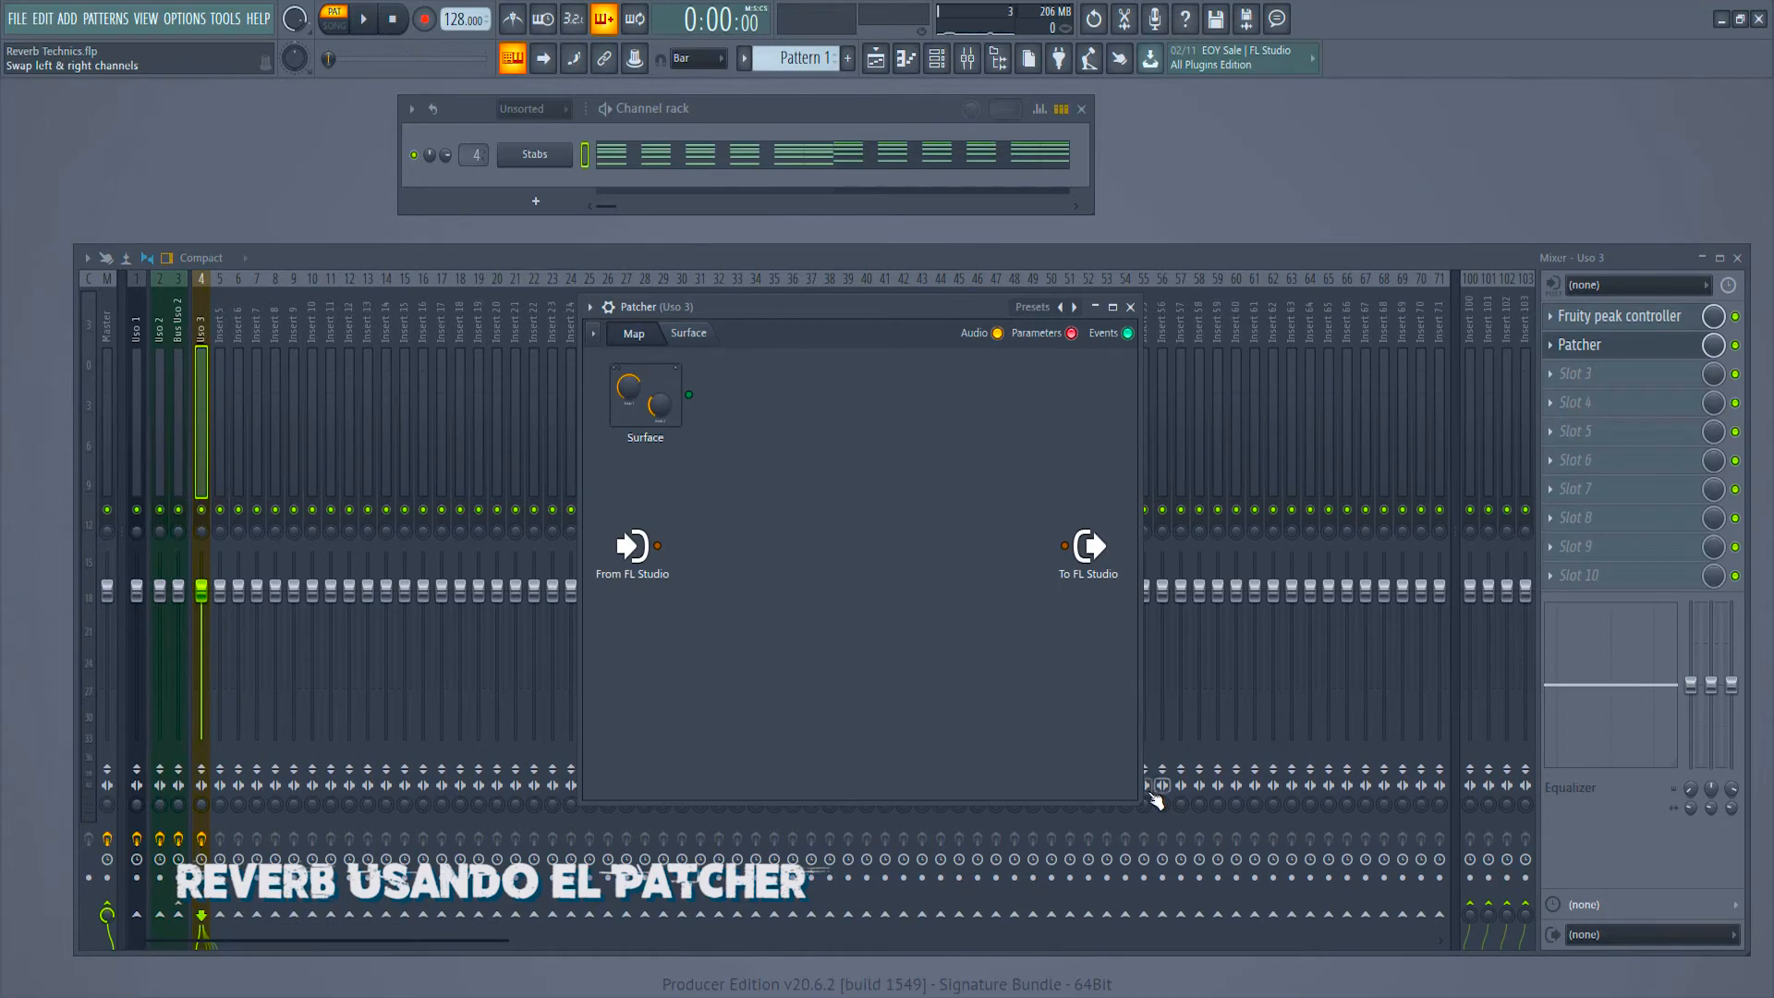
drag(1128, 800, 1512, 901)
Step: Space the From FL Studio and To FL Studio modules apart, roughly level with each other, and connect their audio directly
drag(1090, 546, 1414, 708)
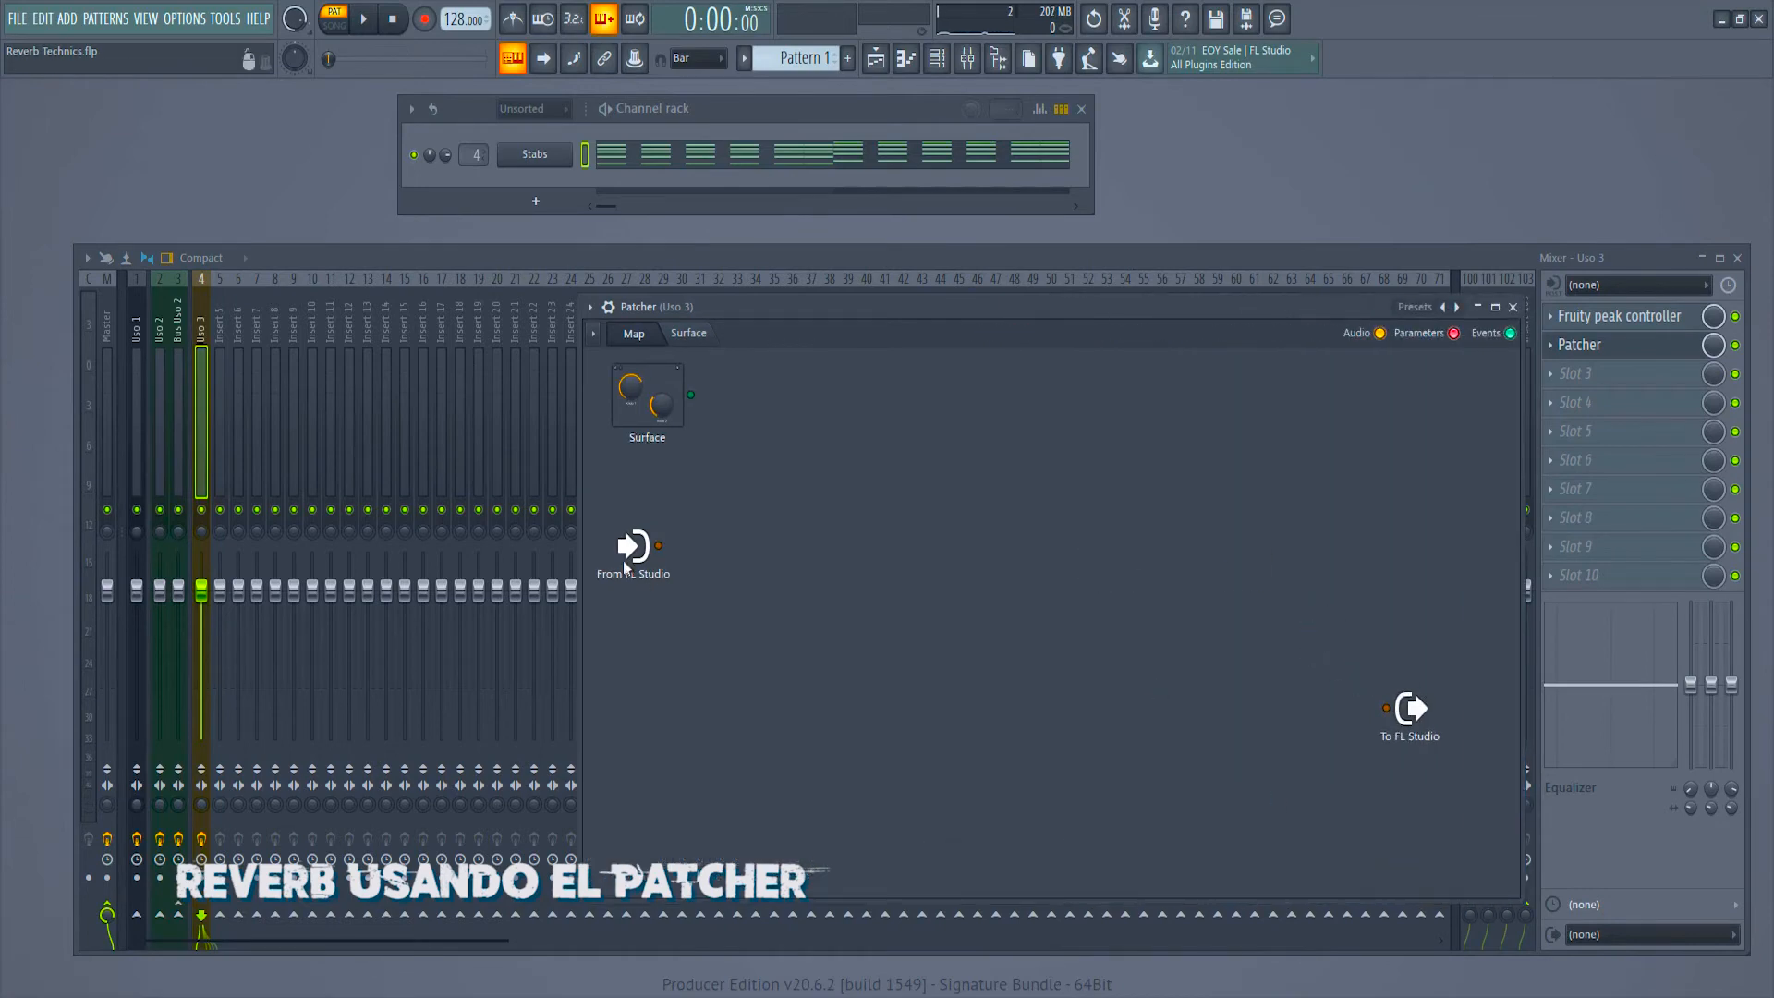
drag(657, 551, 667, 710)
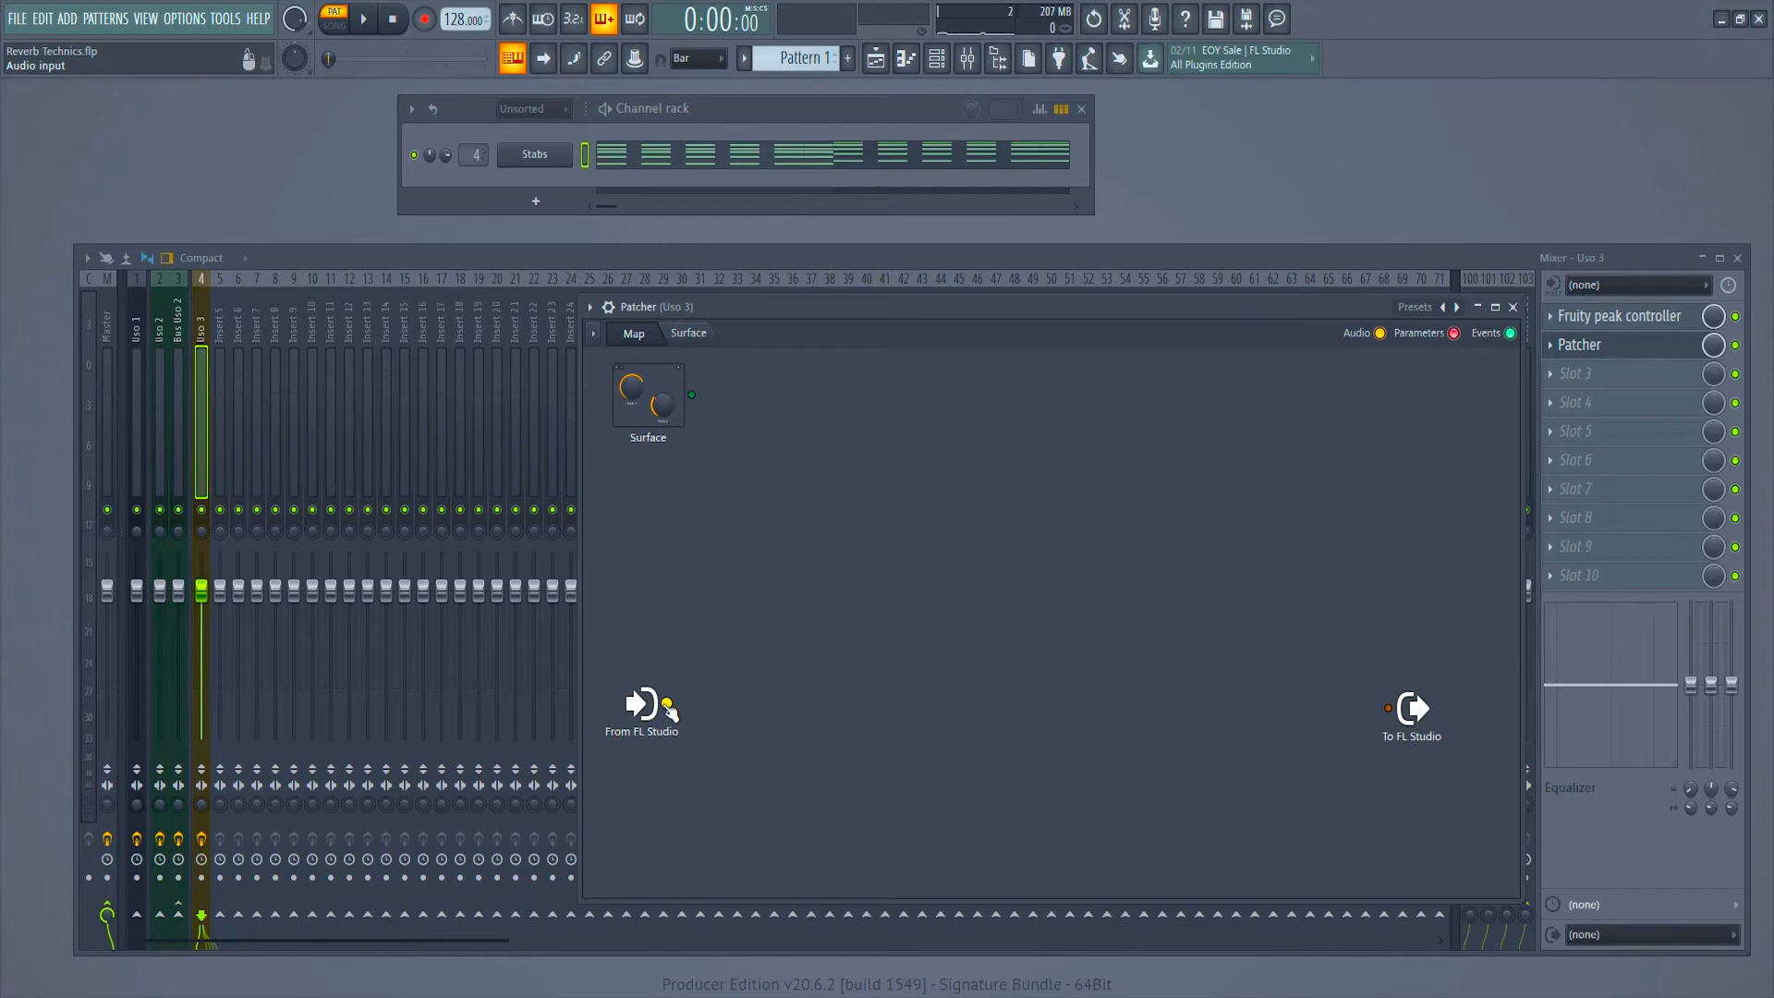
drag(665, 704, 1388, 708)
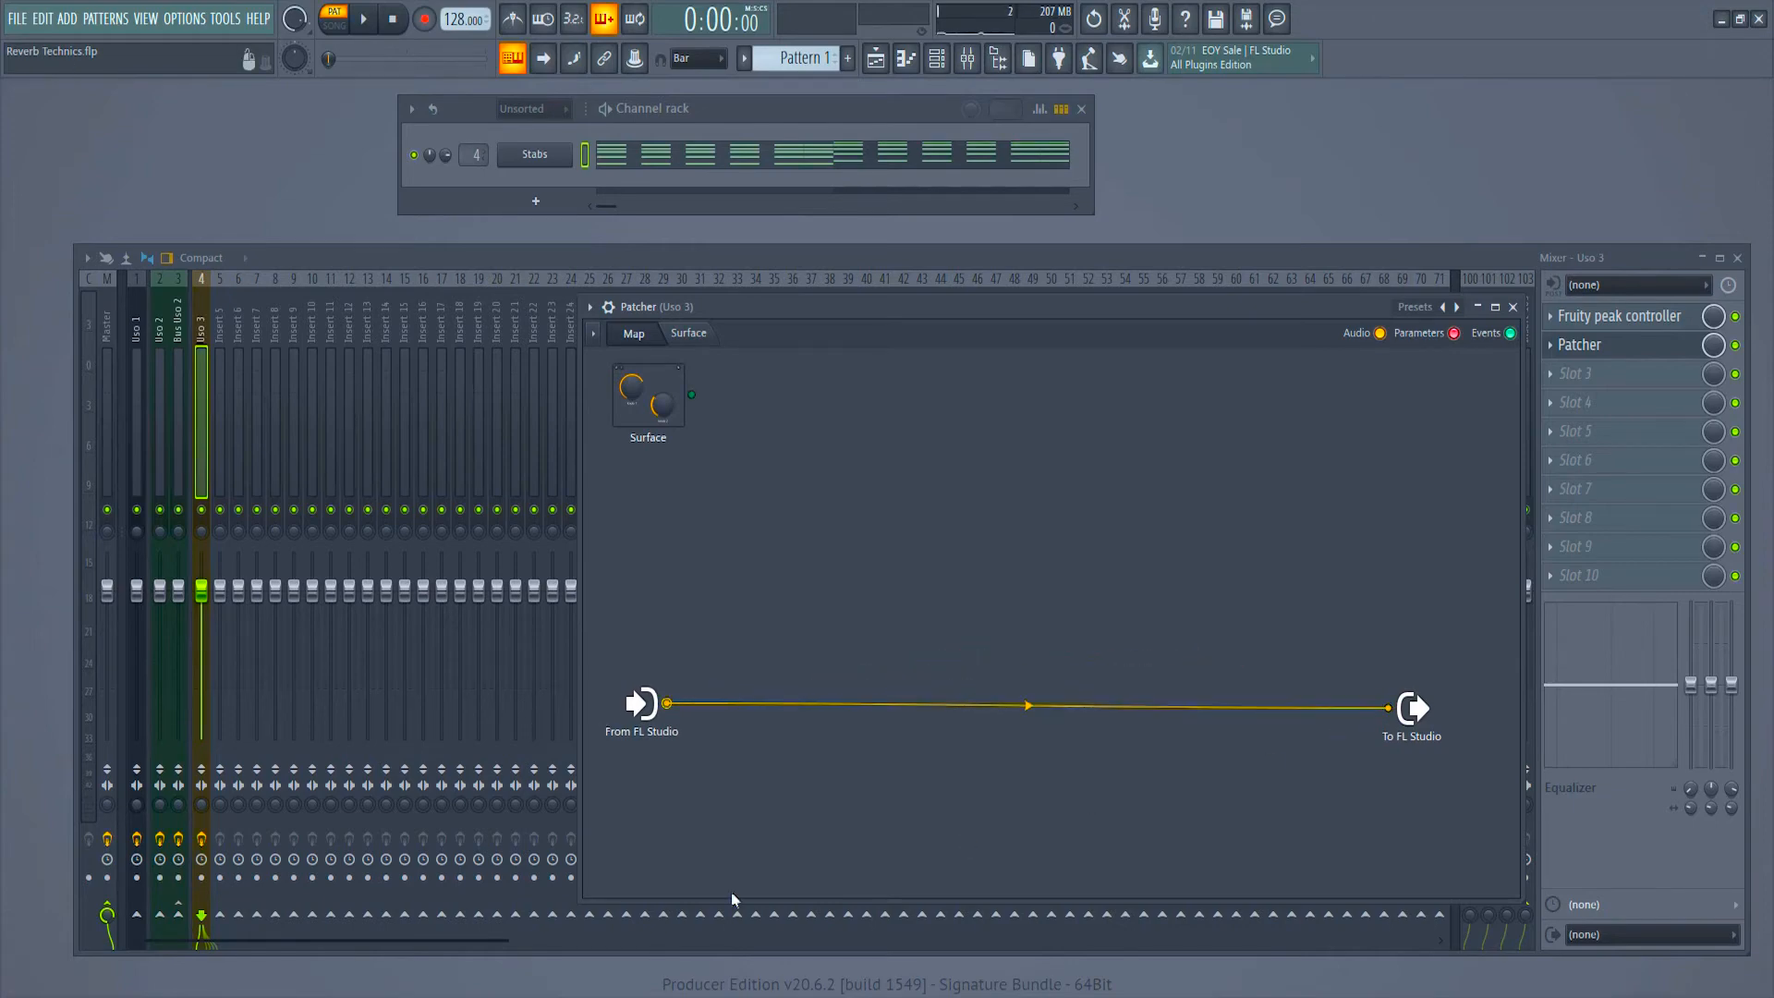
Step: Add Fruity Reeverb 2 to the Patcher map and wire it between From FL Studio and To FL Studio, parallel to the direct connection
right_click(846, 575)
mouse_move(998, 603)
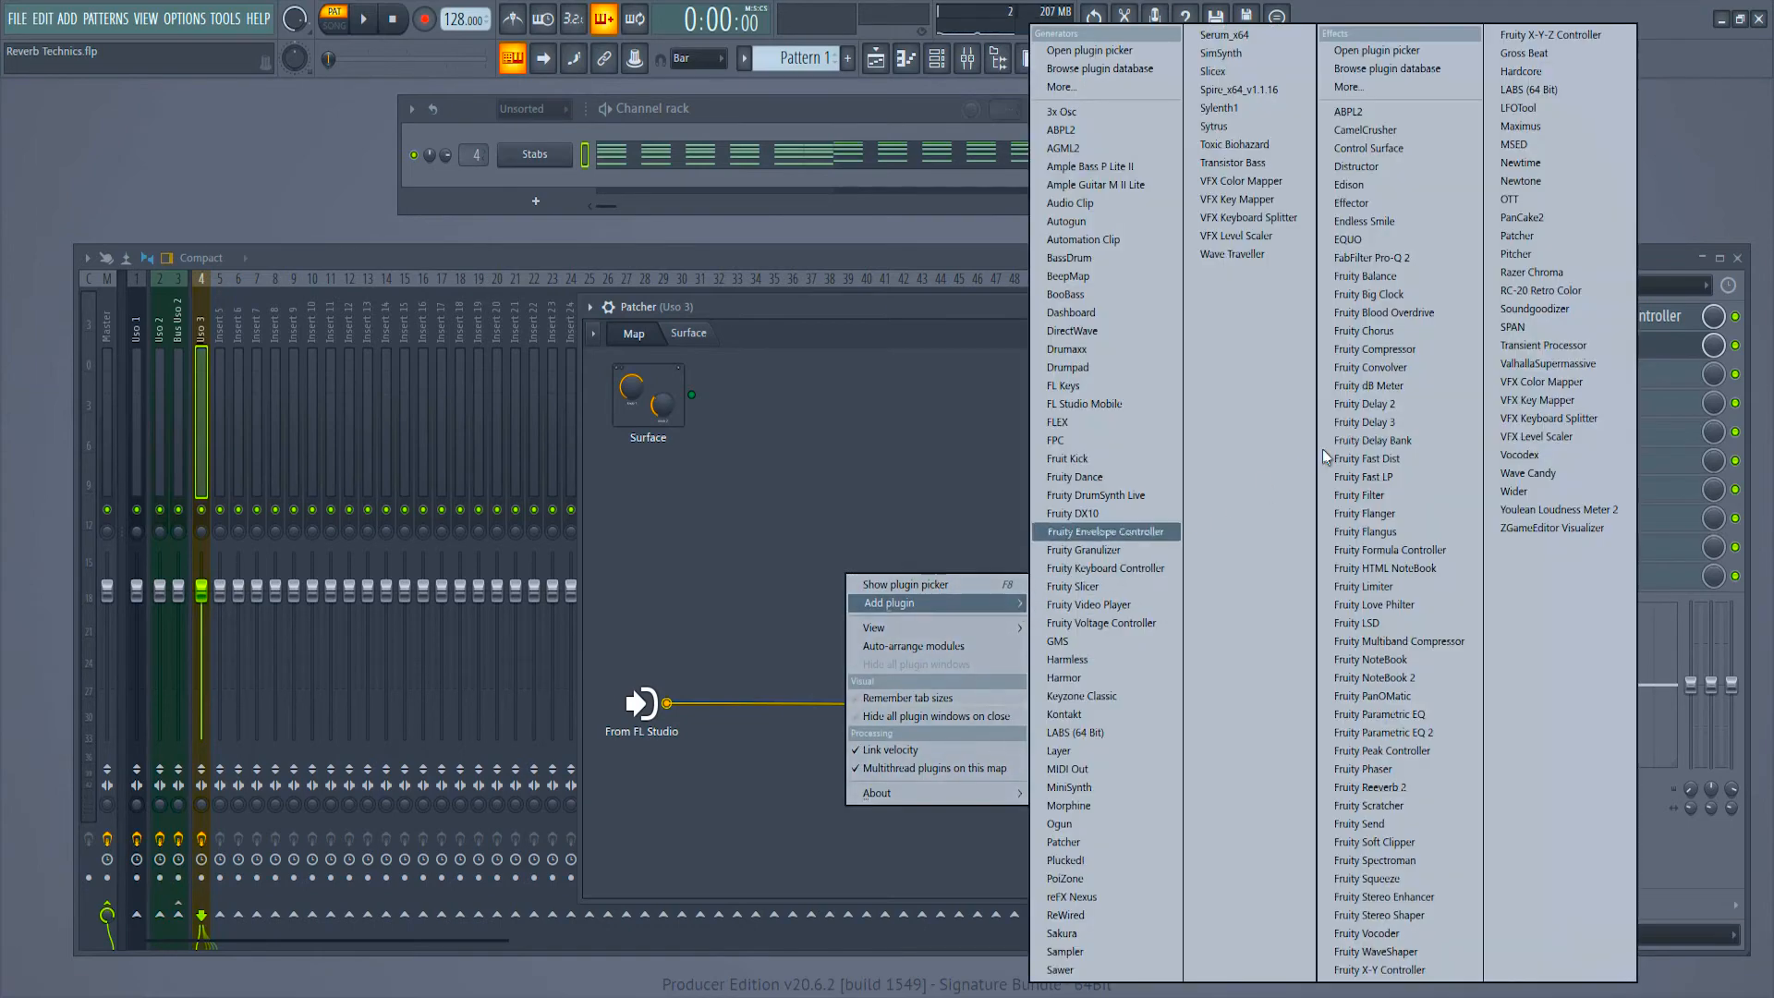
click(1374, 786)
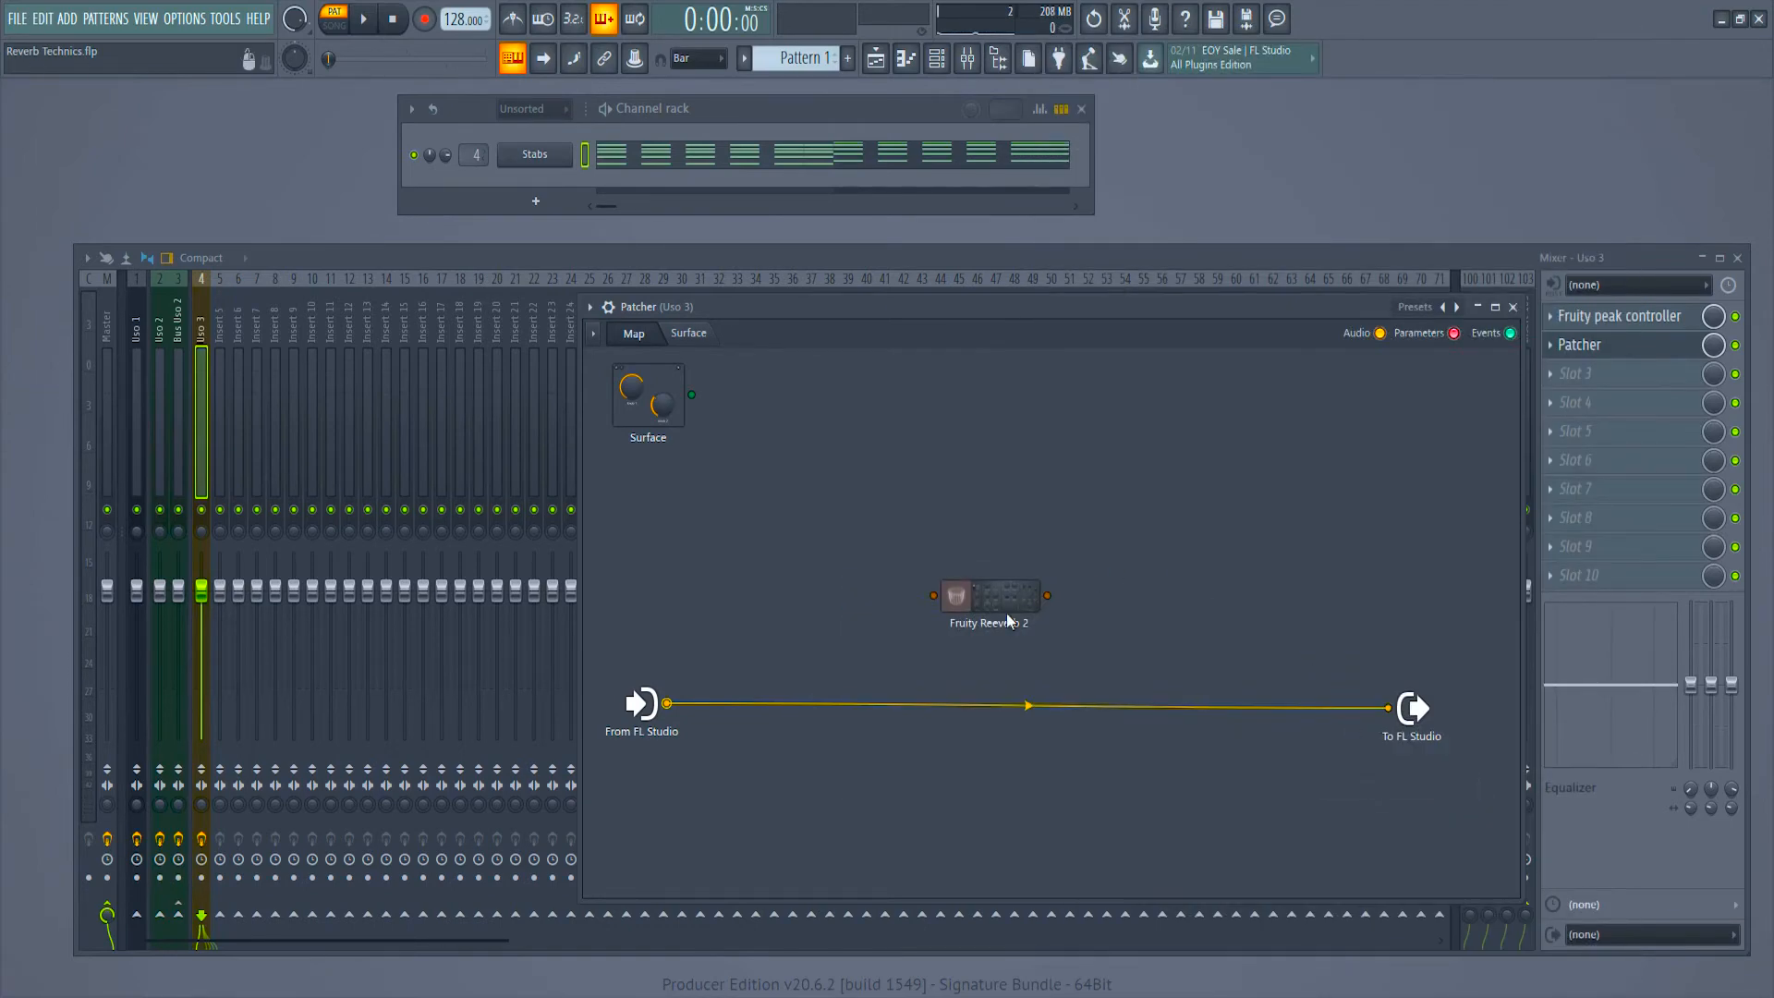
drag(666, 703, 935, 595)
drag(1048, 596, 1388, 708)
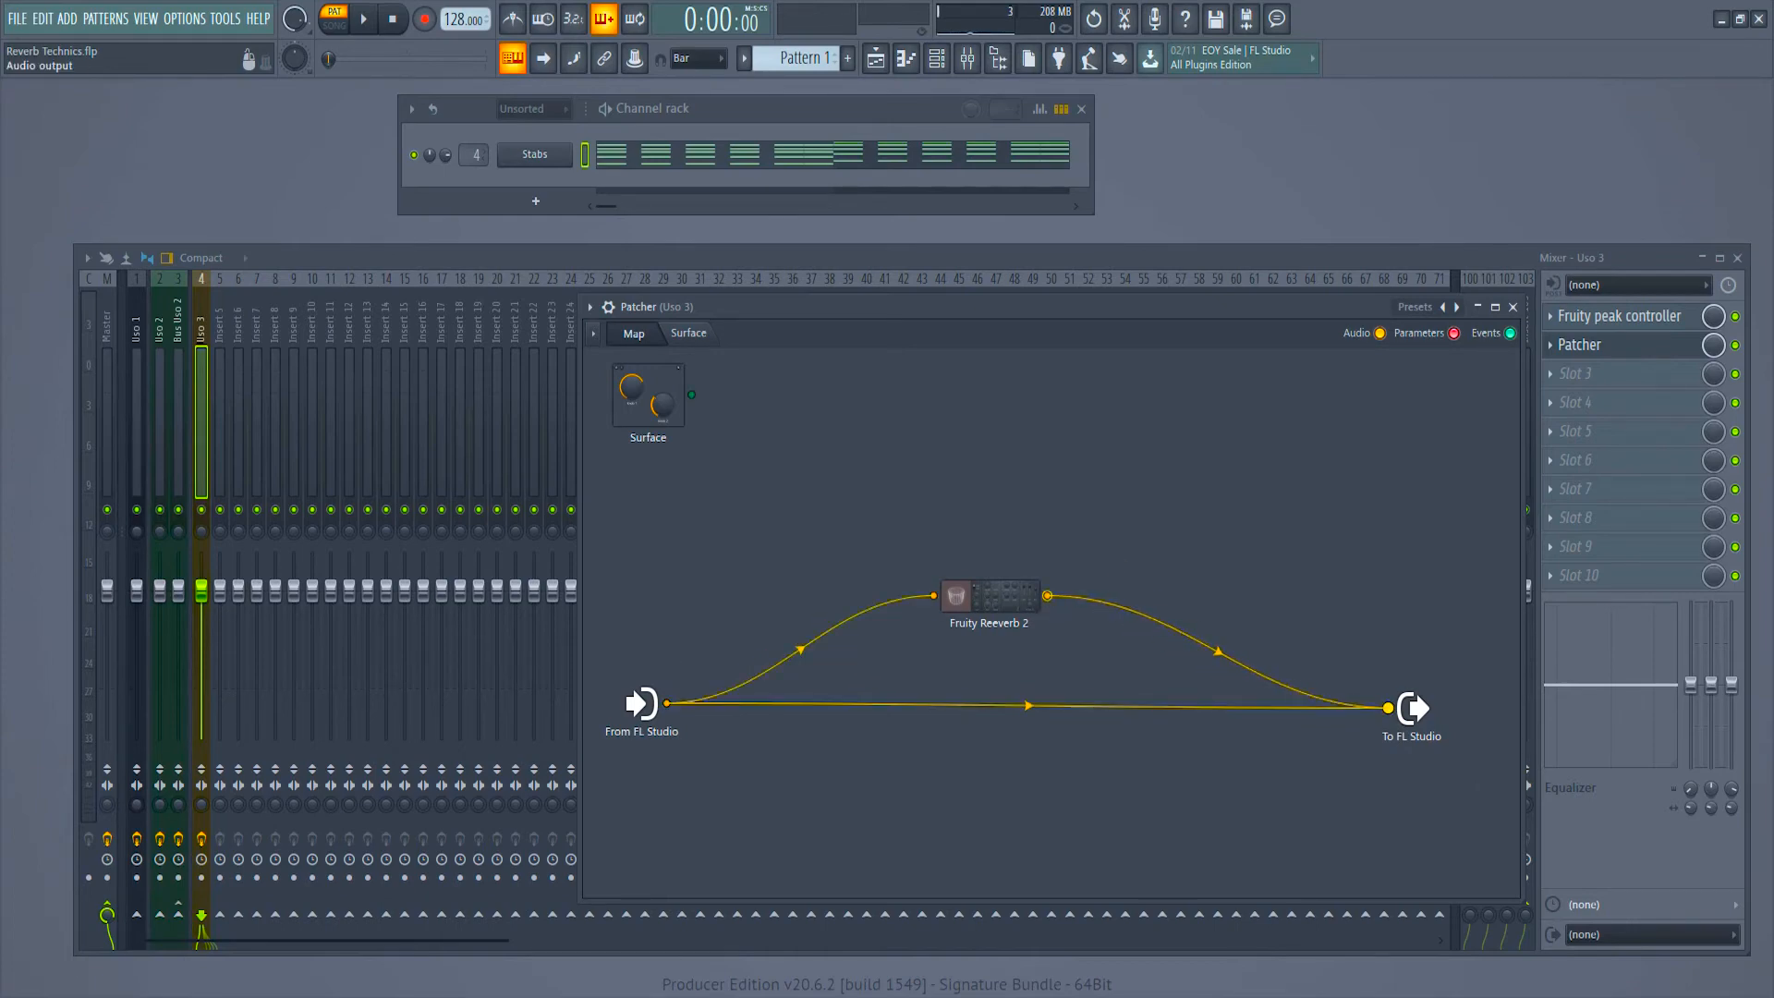
Step: Open Fruity Reeverb 2 from the Patcher map and activate its Wet level parameter for automation
click(1032, 608)
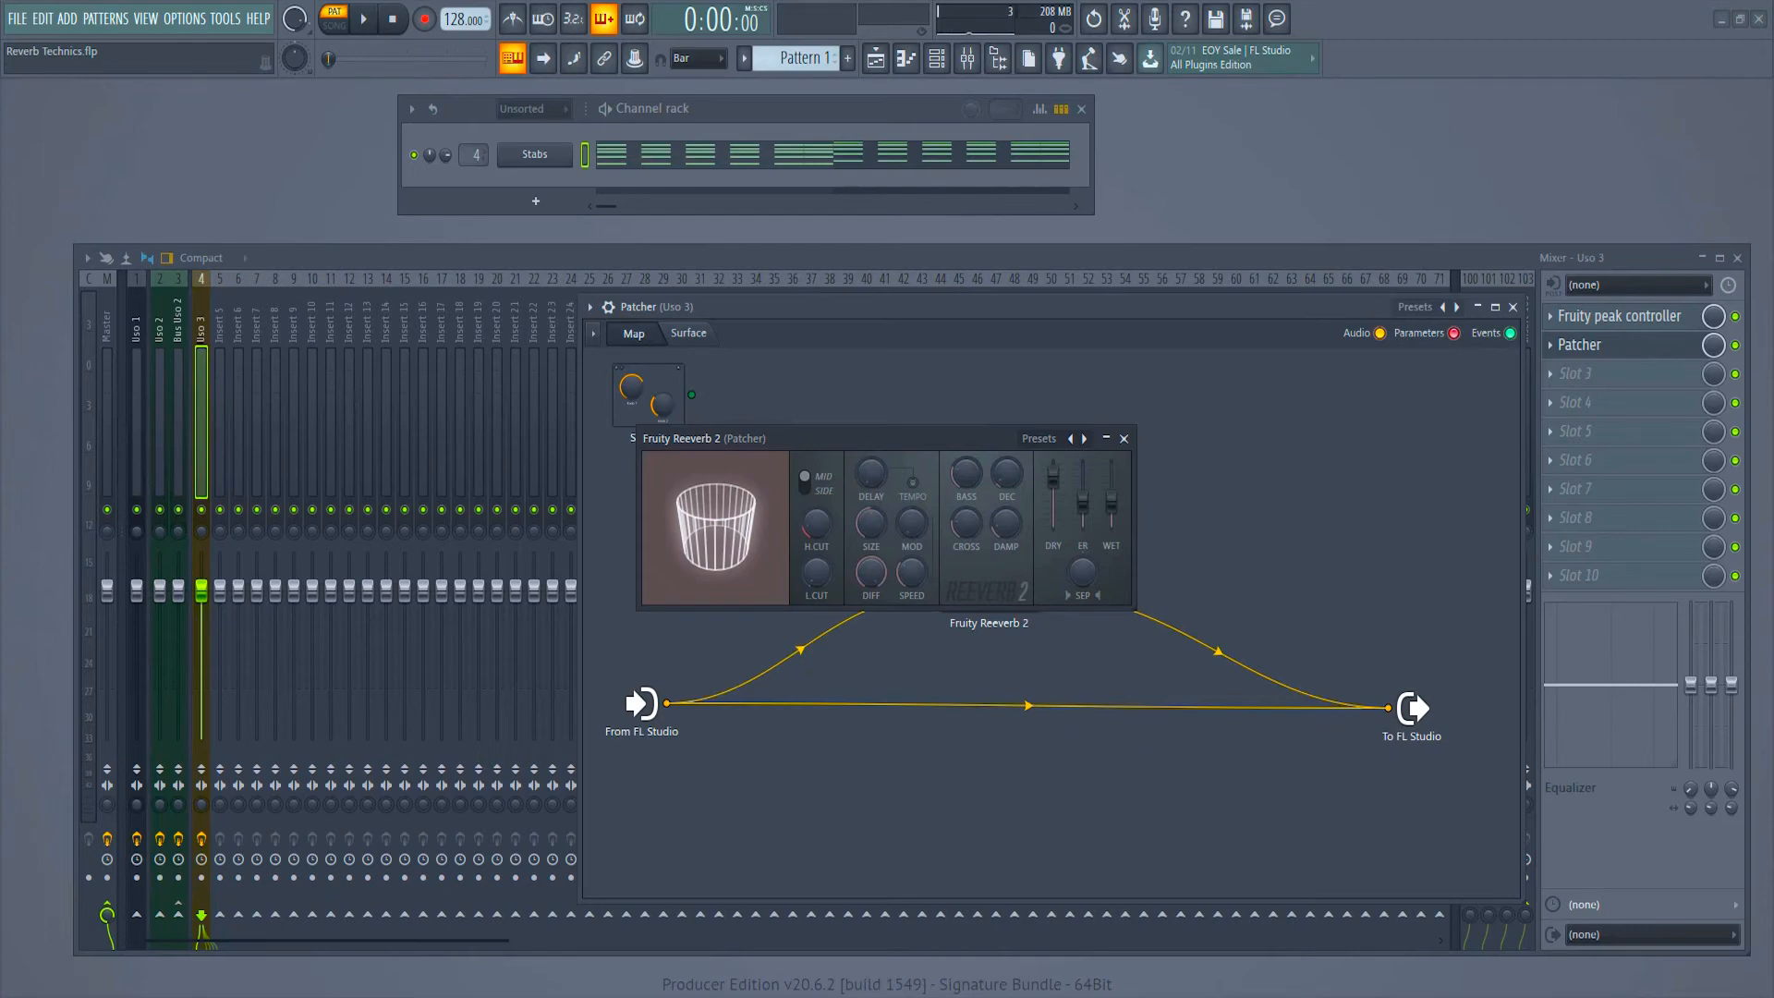
right_click(1113, 502)
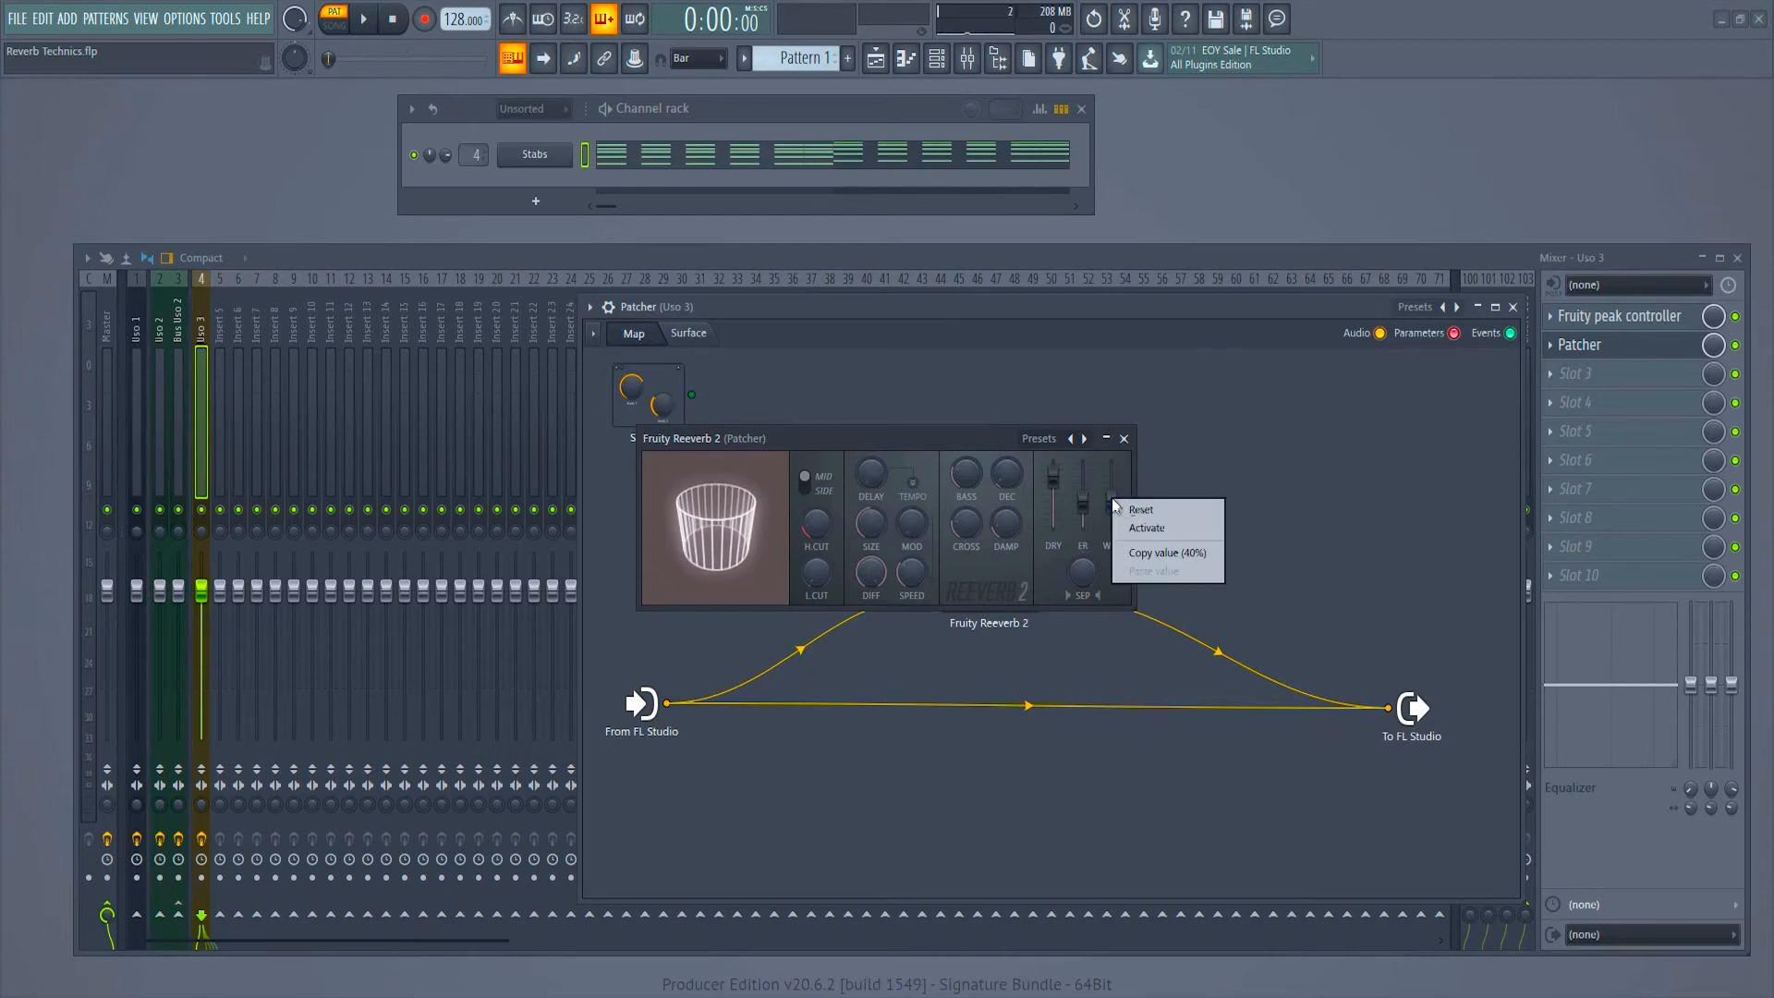
click(1179, 525)
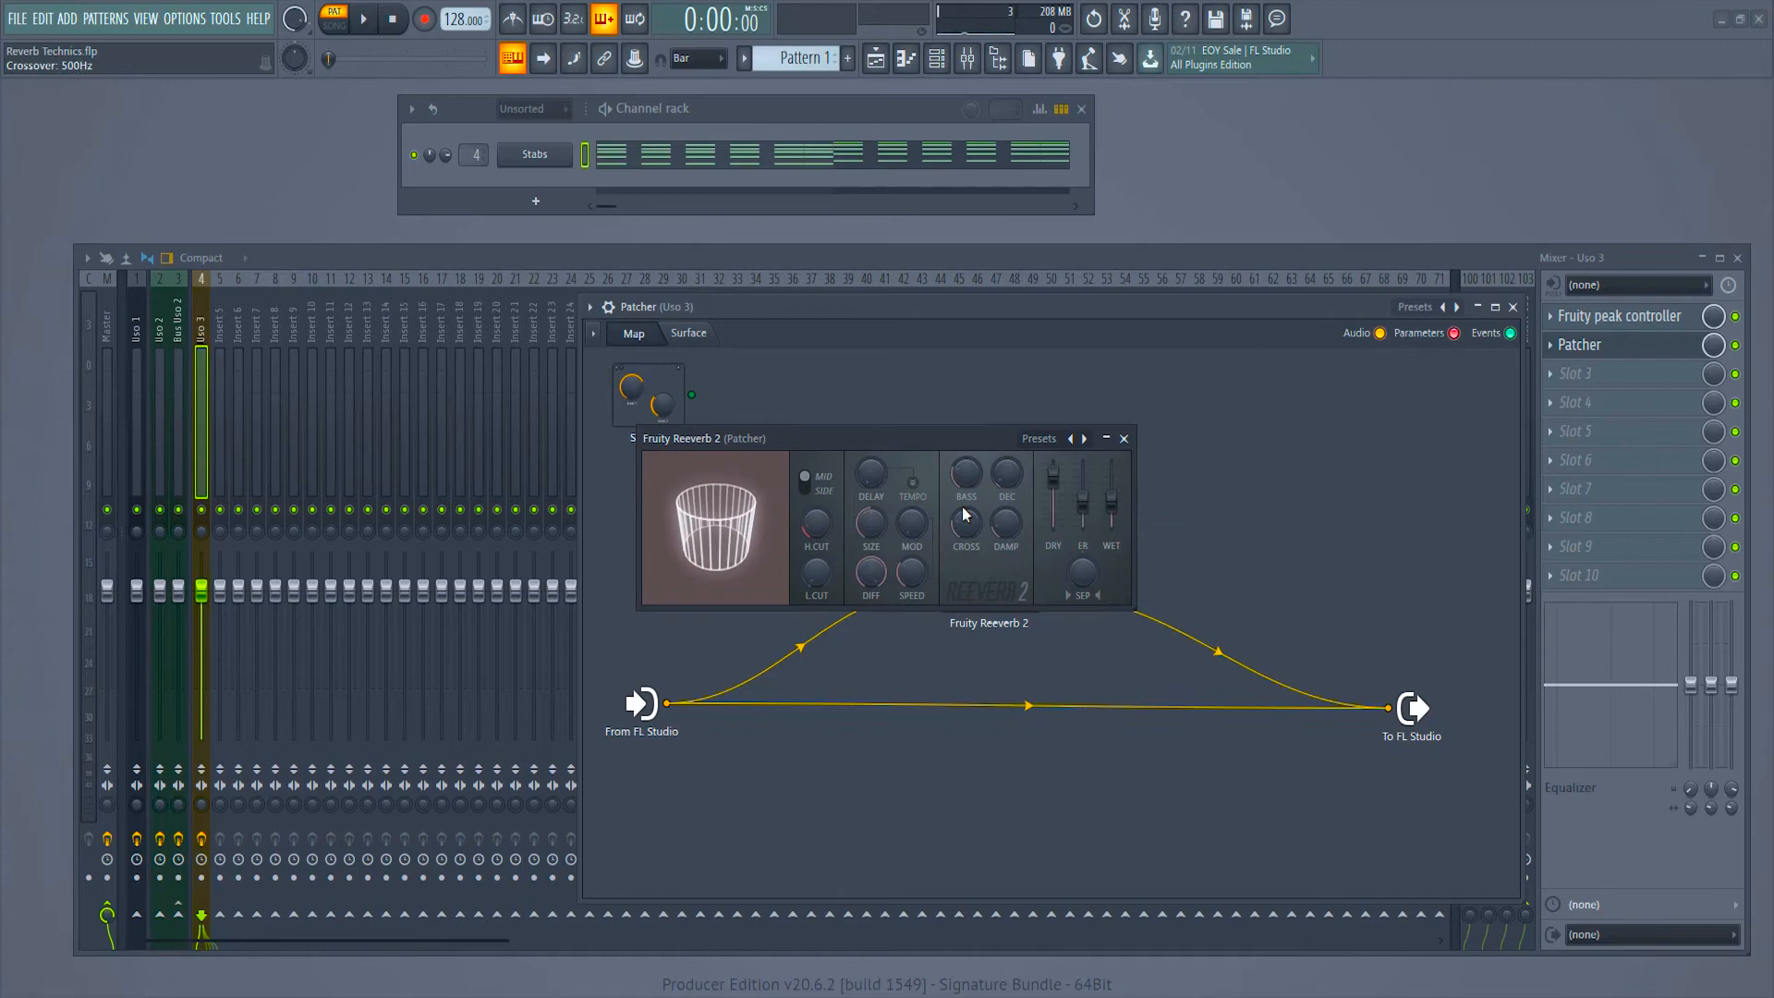
Step: Link the reverb's Wet level to the Uso 3 Peak Controller's "Peak ctrl - Peak" output with the Inverted mapping formula
right_click(1112, 499)
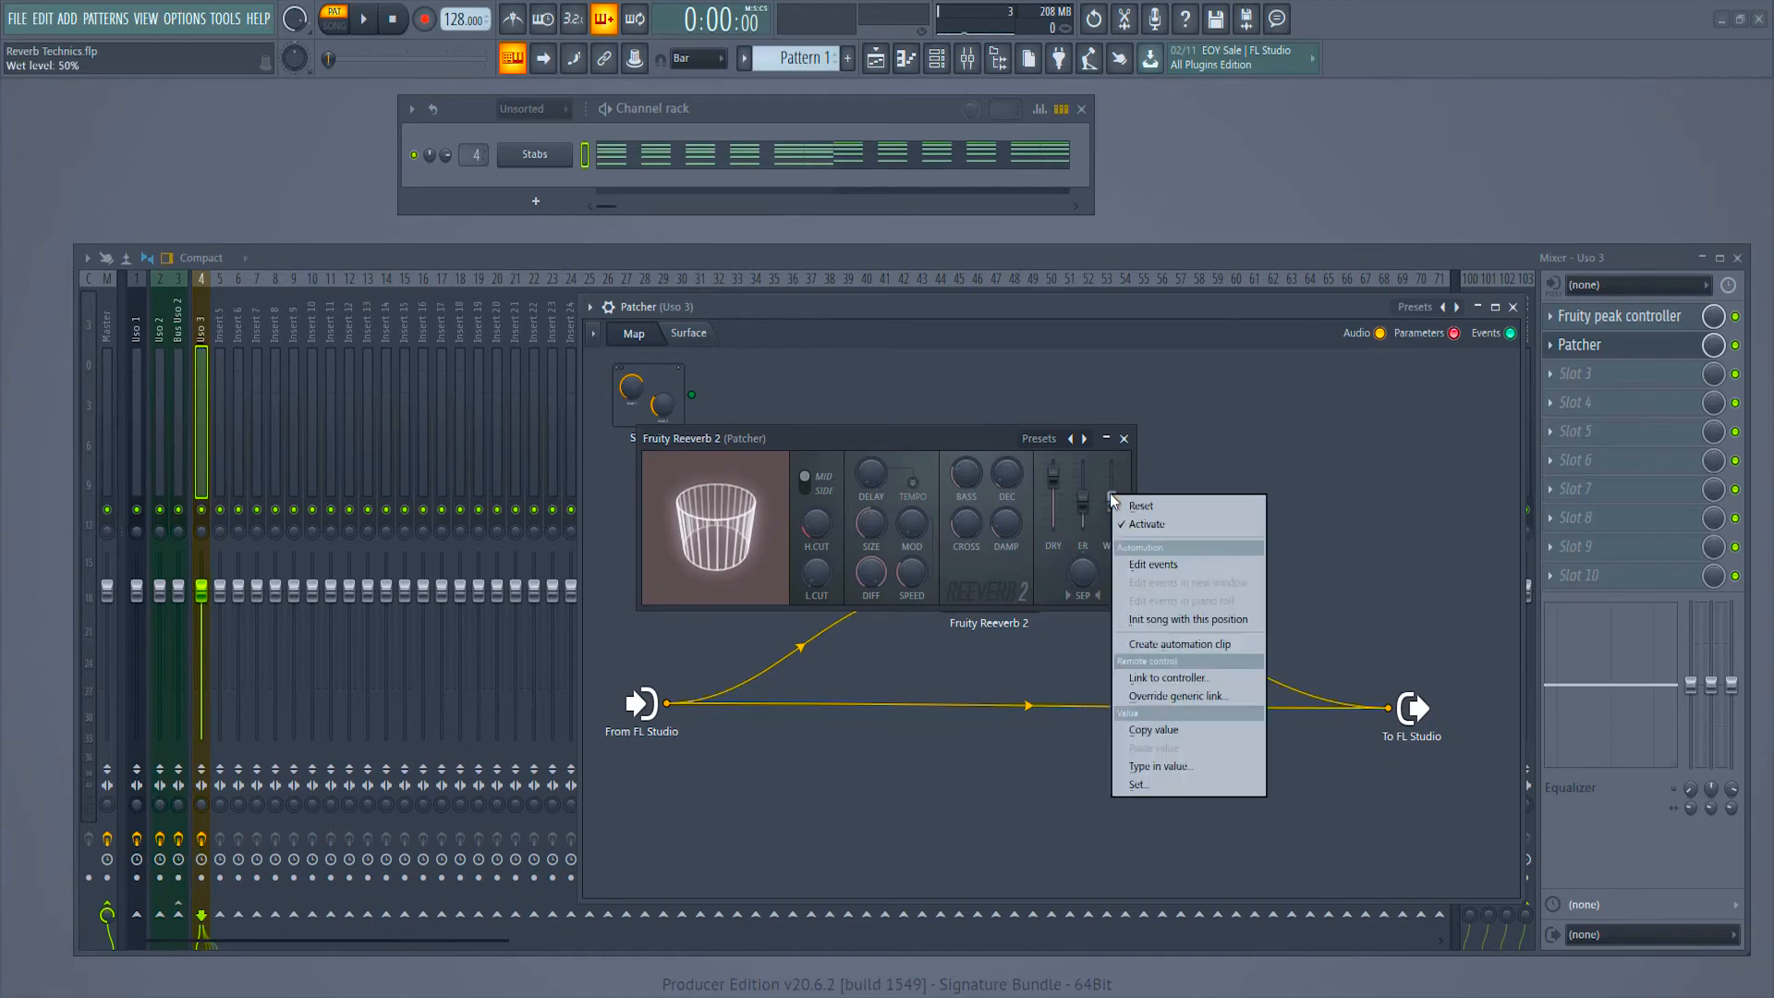
click(1205, 678)
click(887, 460)
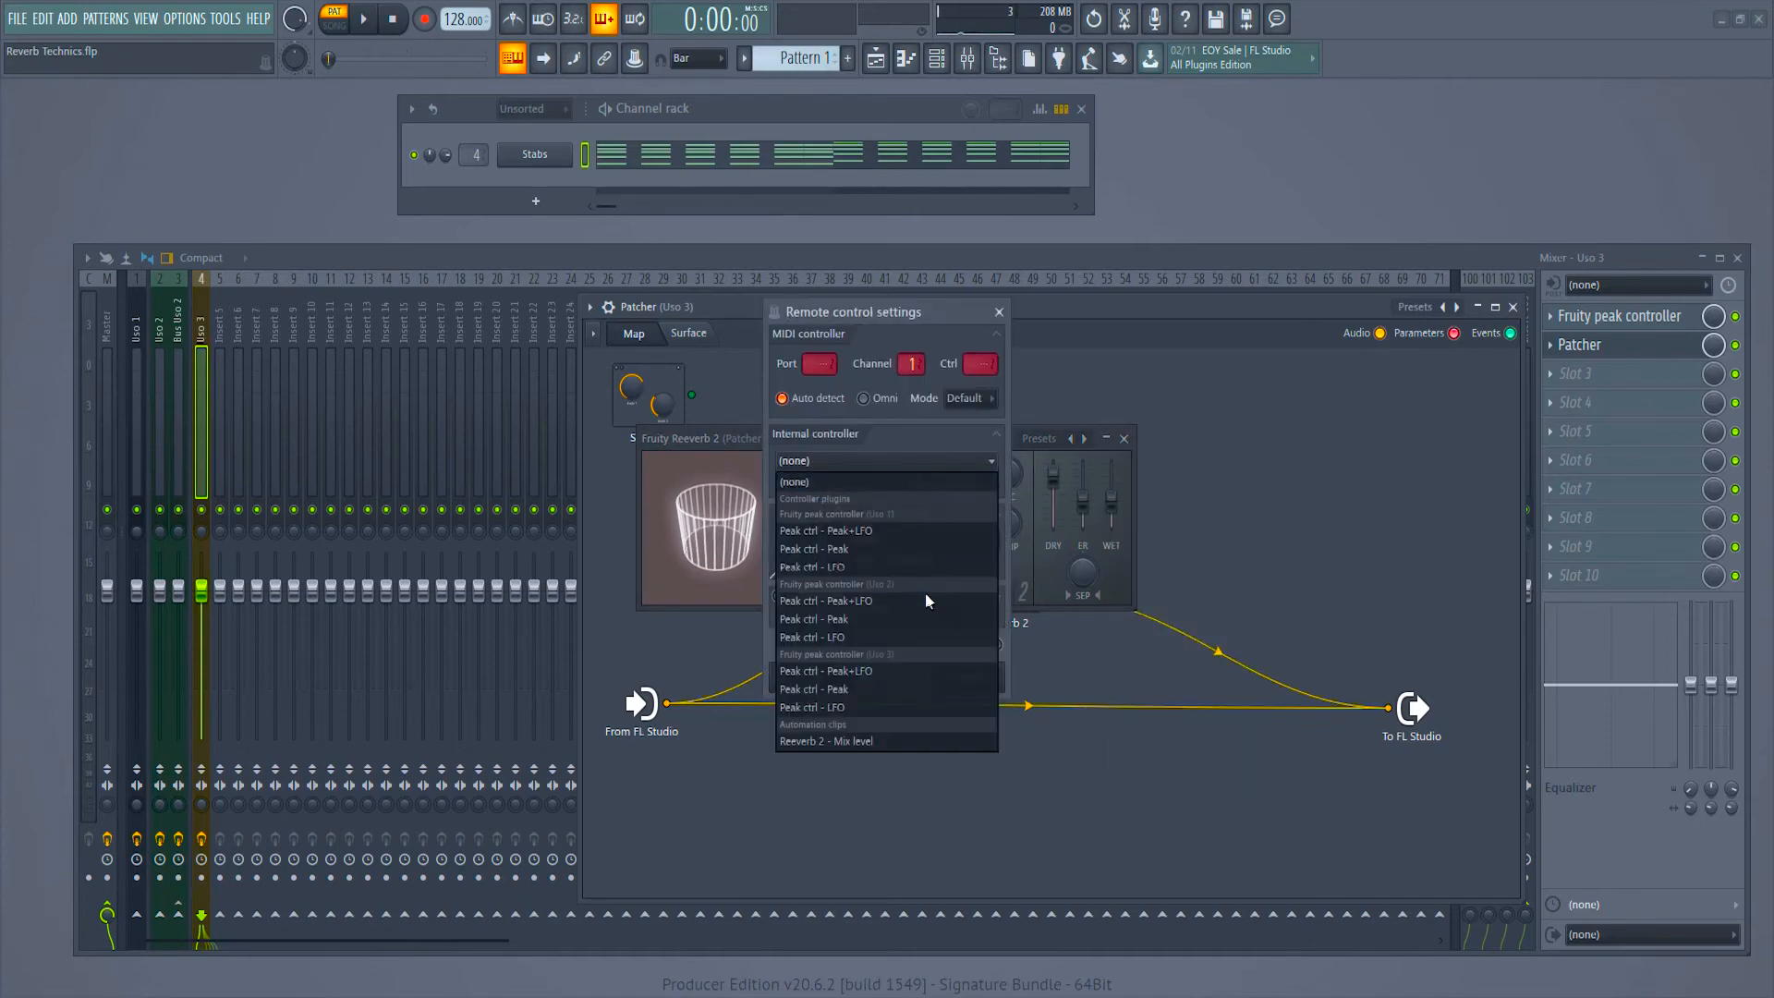
click(969, 690)
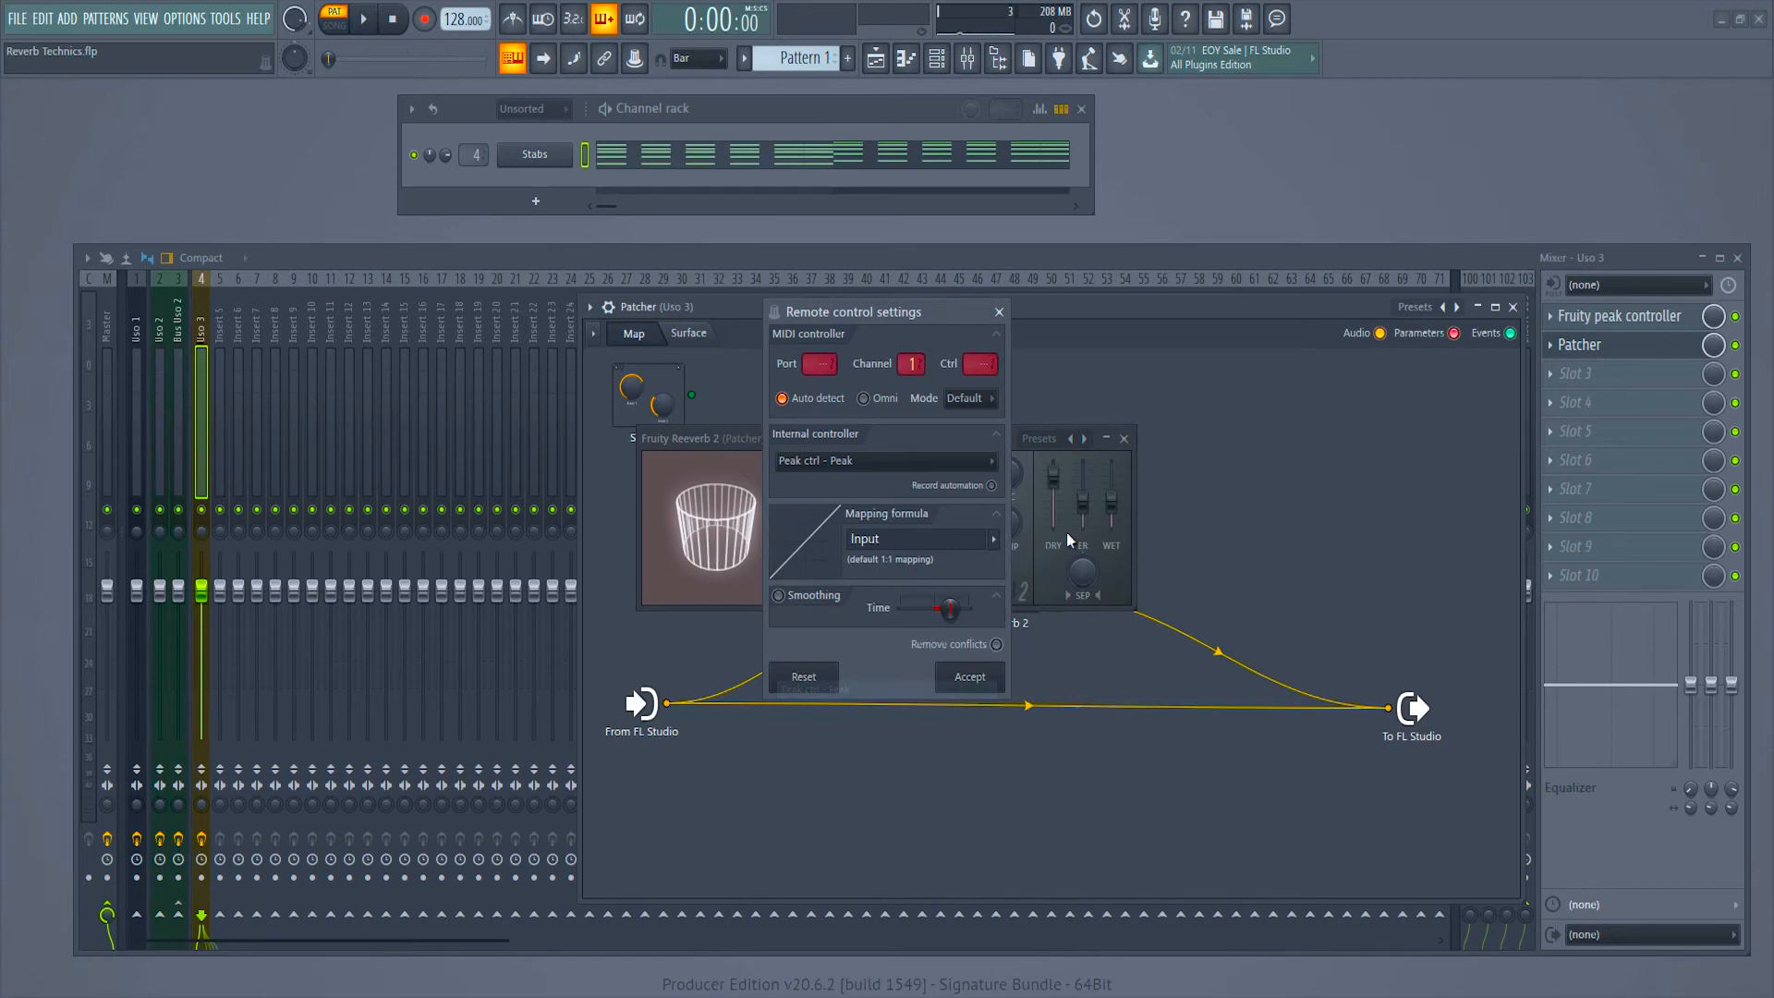
click(992, 540)
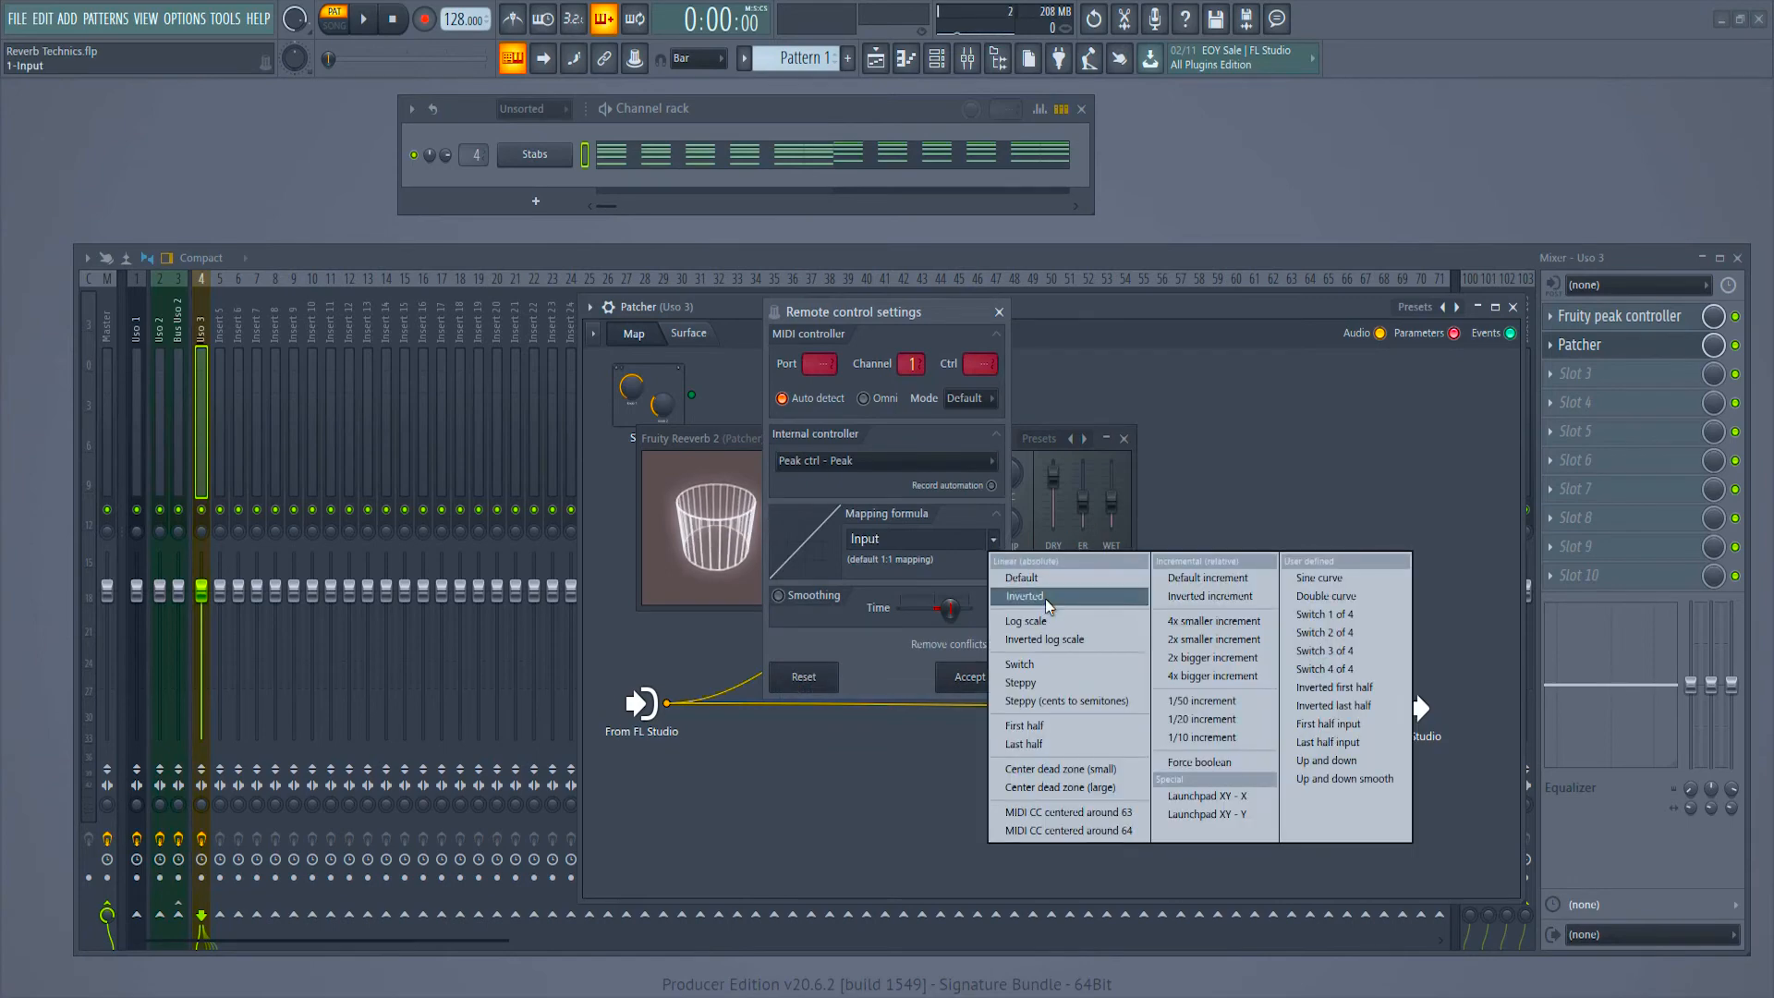
click(1045, 599)
click(972, 678)
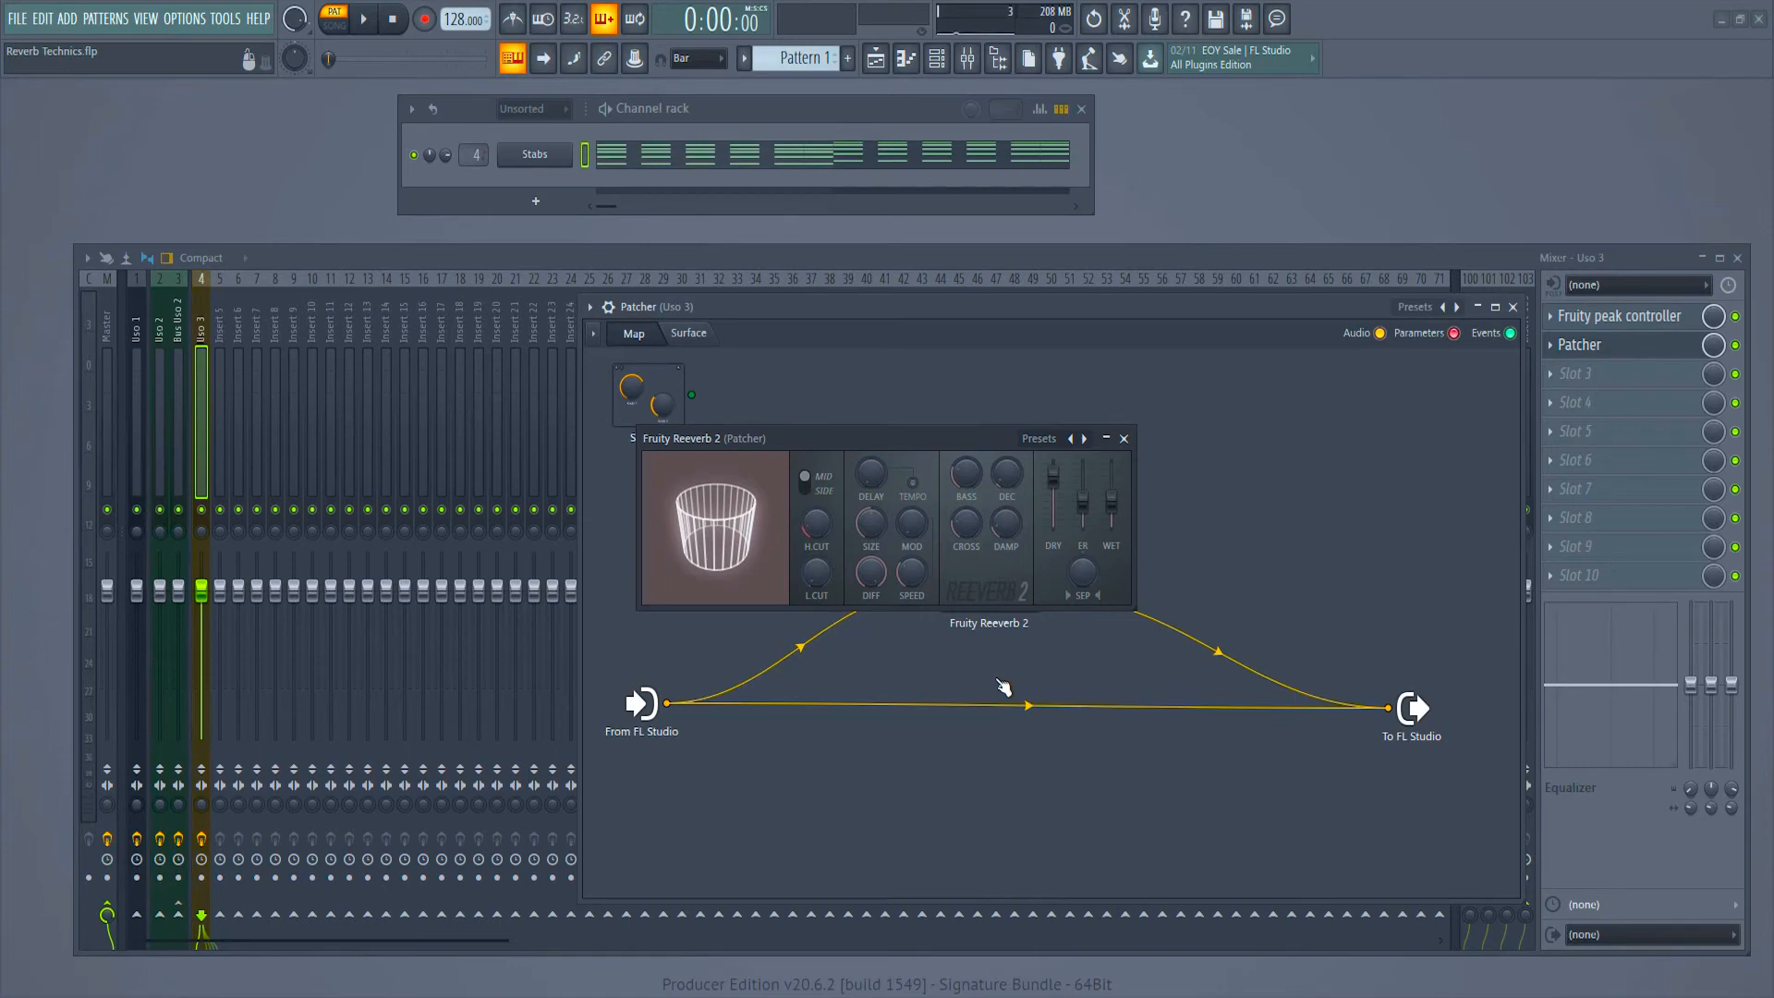
Step: Lower the reverb's Dry level all the way down and close its window
click(1055, 471)
drag(1054, 474, 1053, 527)
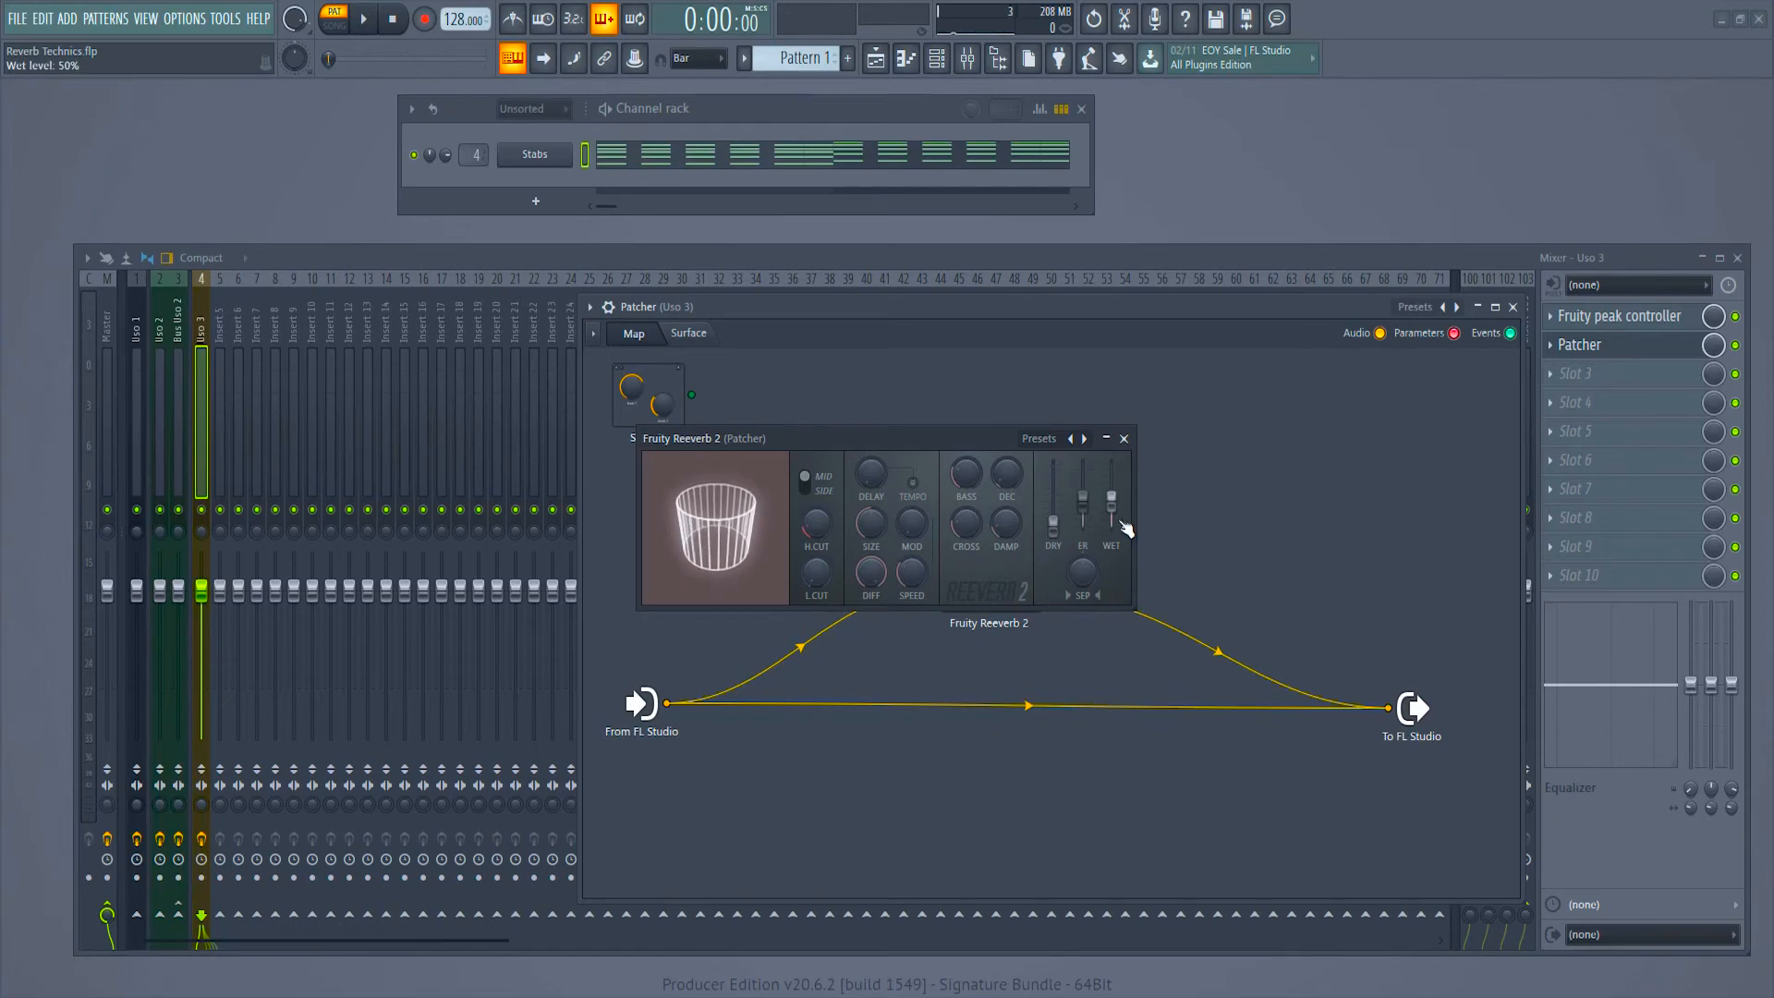
click(1124, 438)
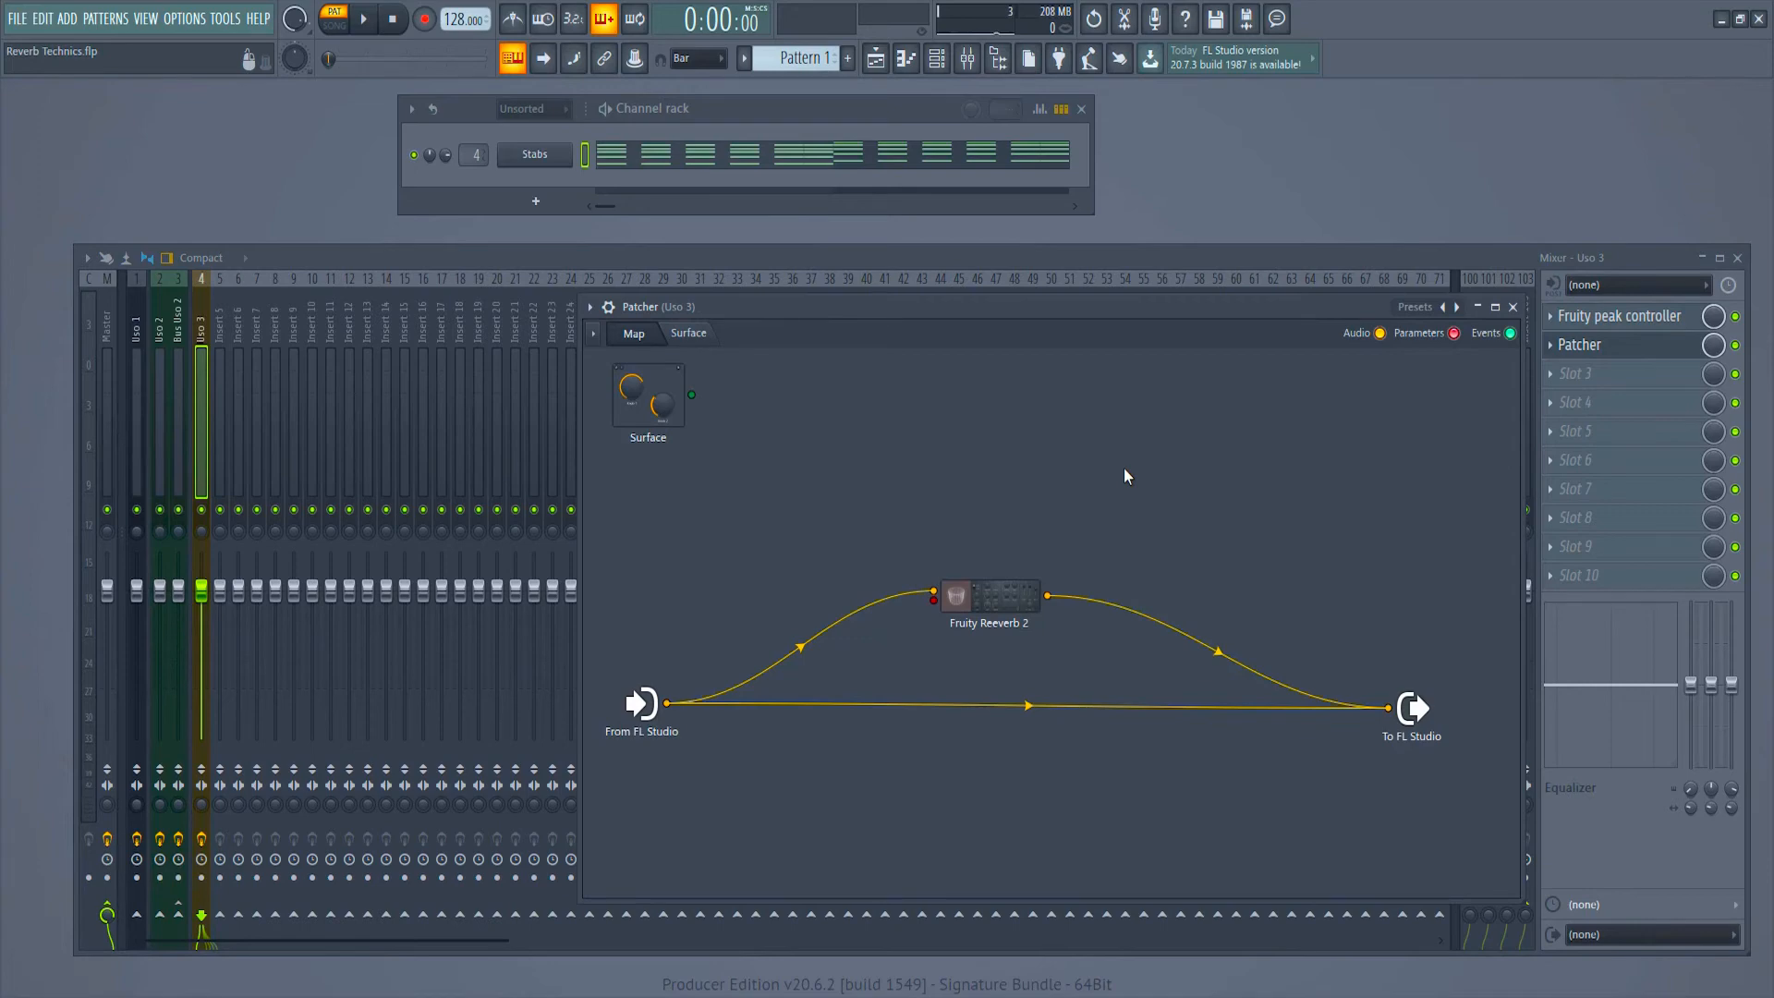
Step: Detach the audio connections into To FL Studio and add Fruity Parametric EQ 2 to the Patcher map
drag(1388, 708, 1128, 604)
right_click(1128, 604)
mouse_move(1183, 636)
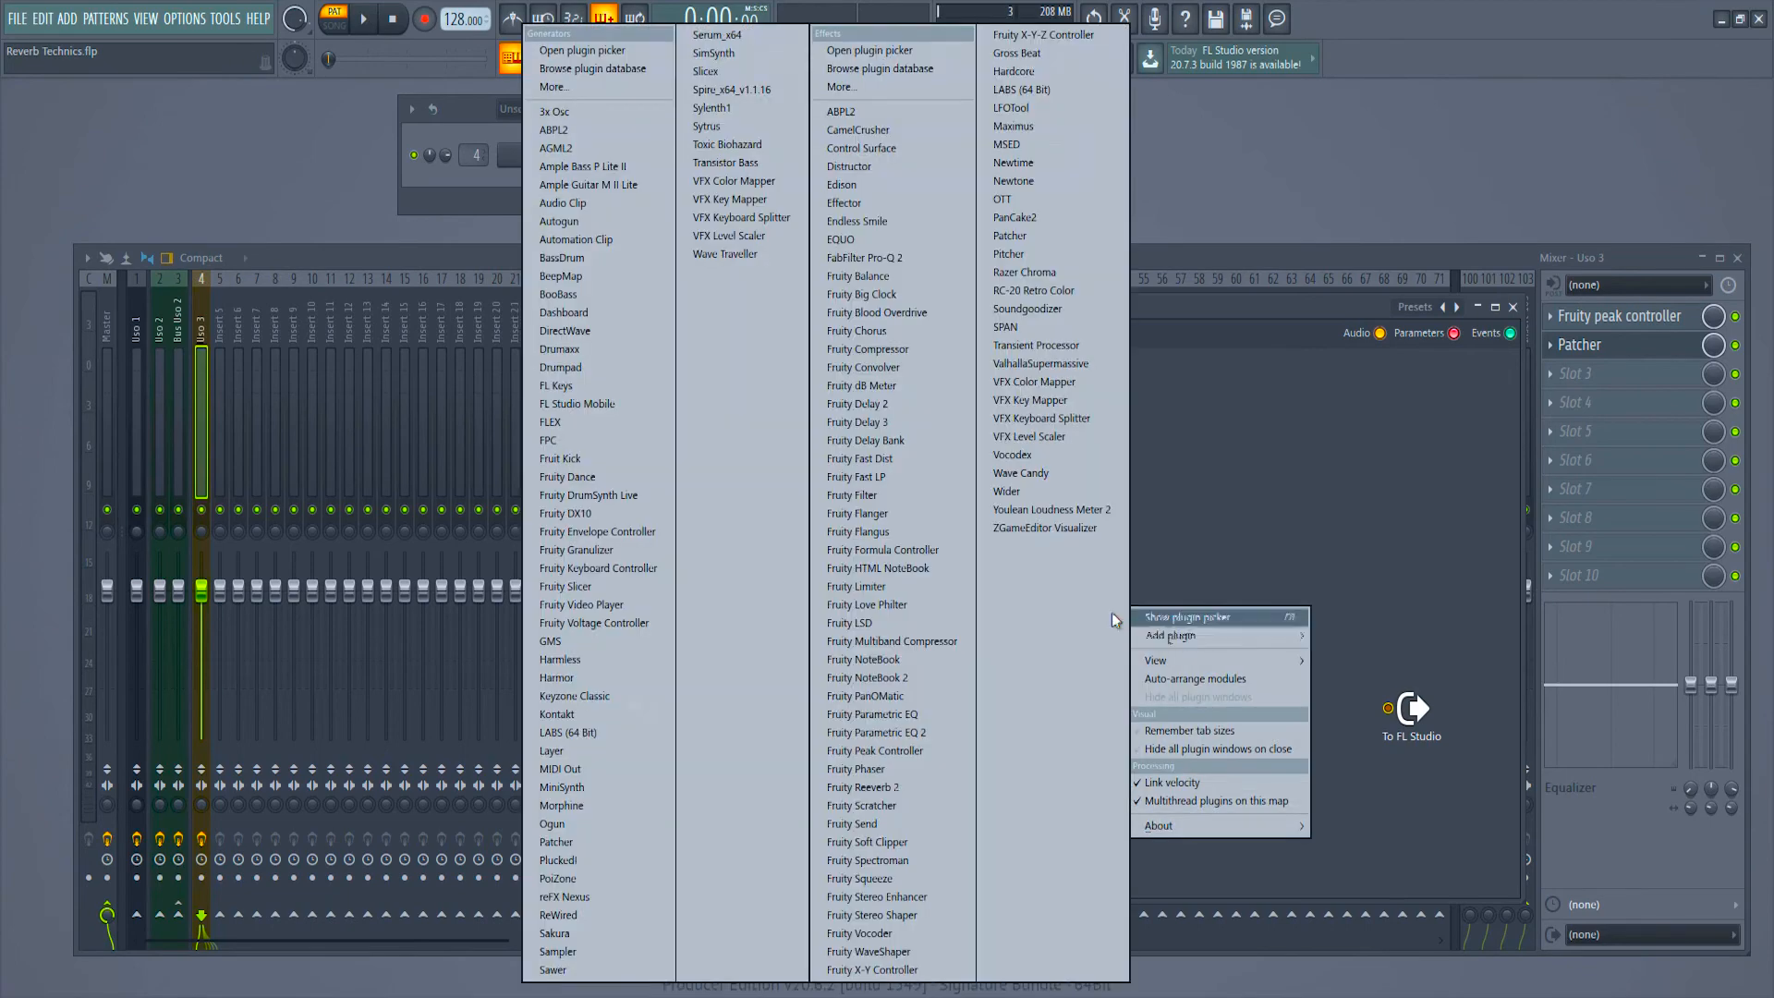
click(873, 732)
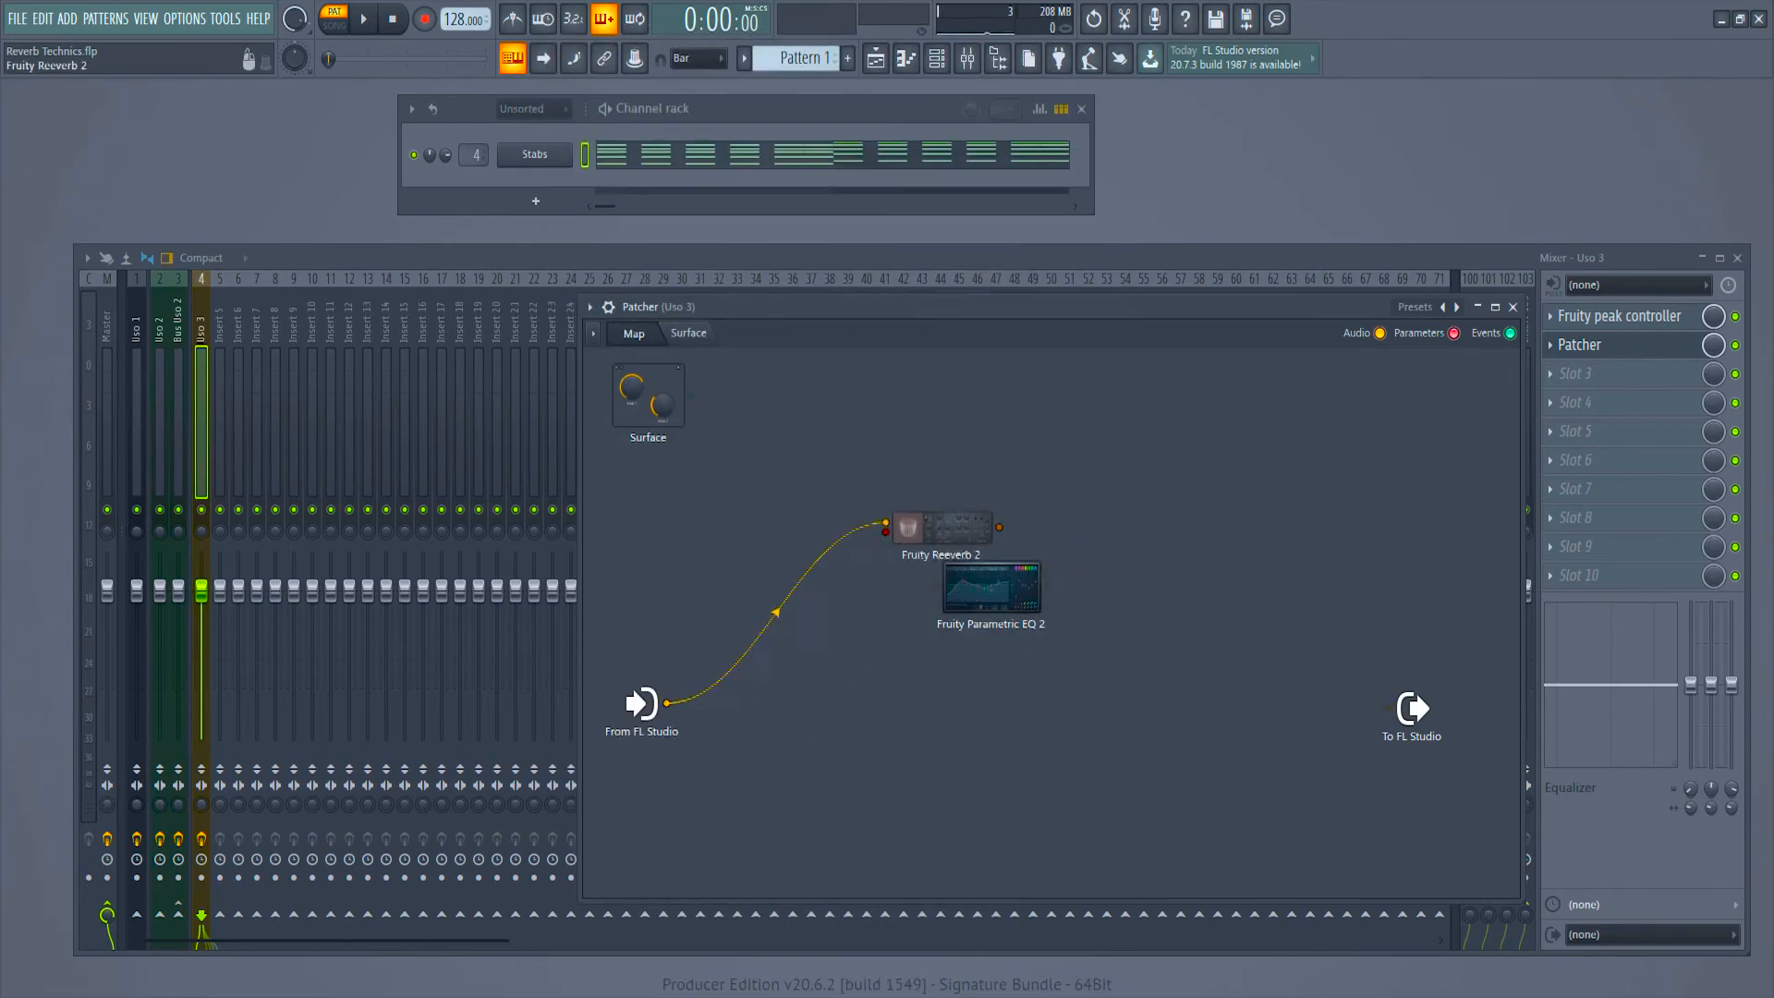
Step: Wire Fruity Reeverb 2 through Parametric EQ 2 into To FL Studio, and reconnect From FL Studio directly to To FL Studio
drag(986, 531, 1034, 536)
drag(1146, 536, 1388, 708)
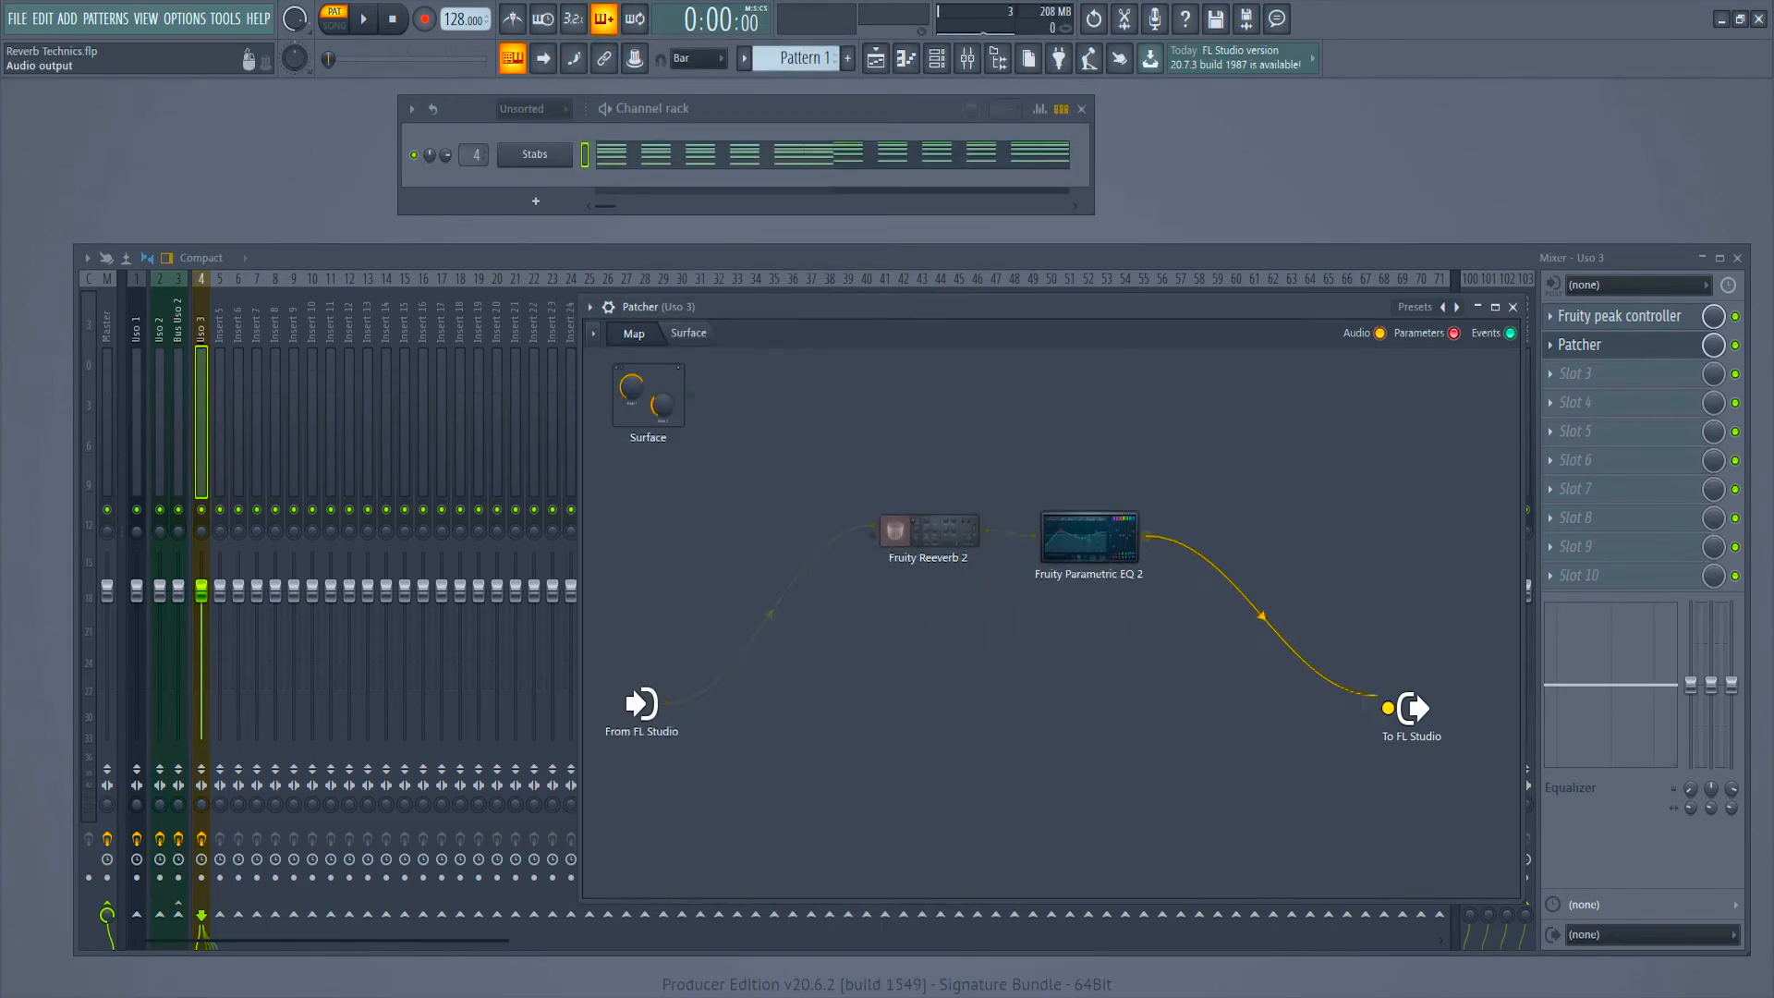
drag(667, 703, 1388, 708)
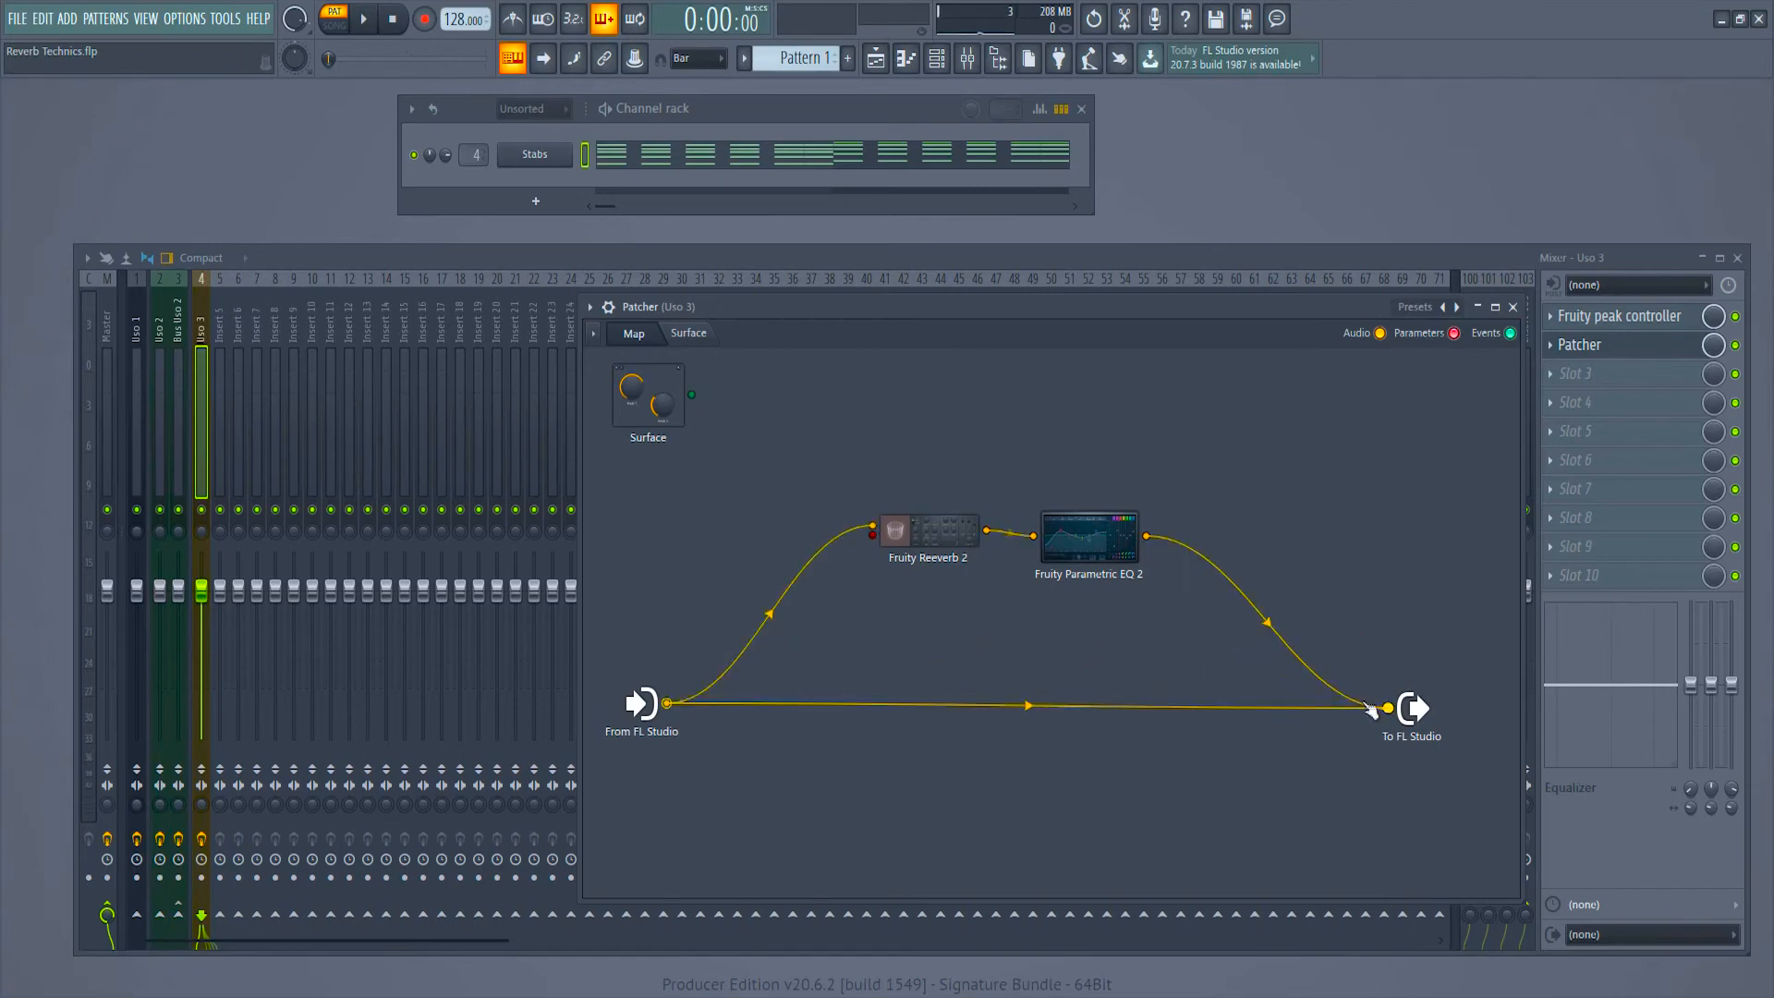
Step: During playback, turn band 1 of Parametric EQ 2 into a steep high-pass filter and move it up to the low mids
click(1089, 538)
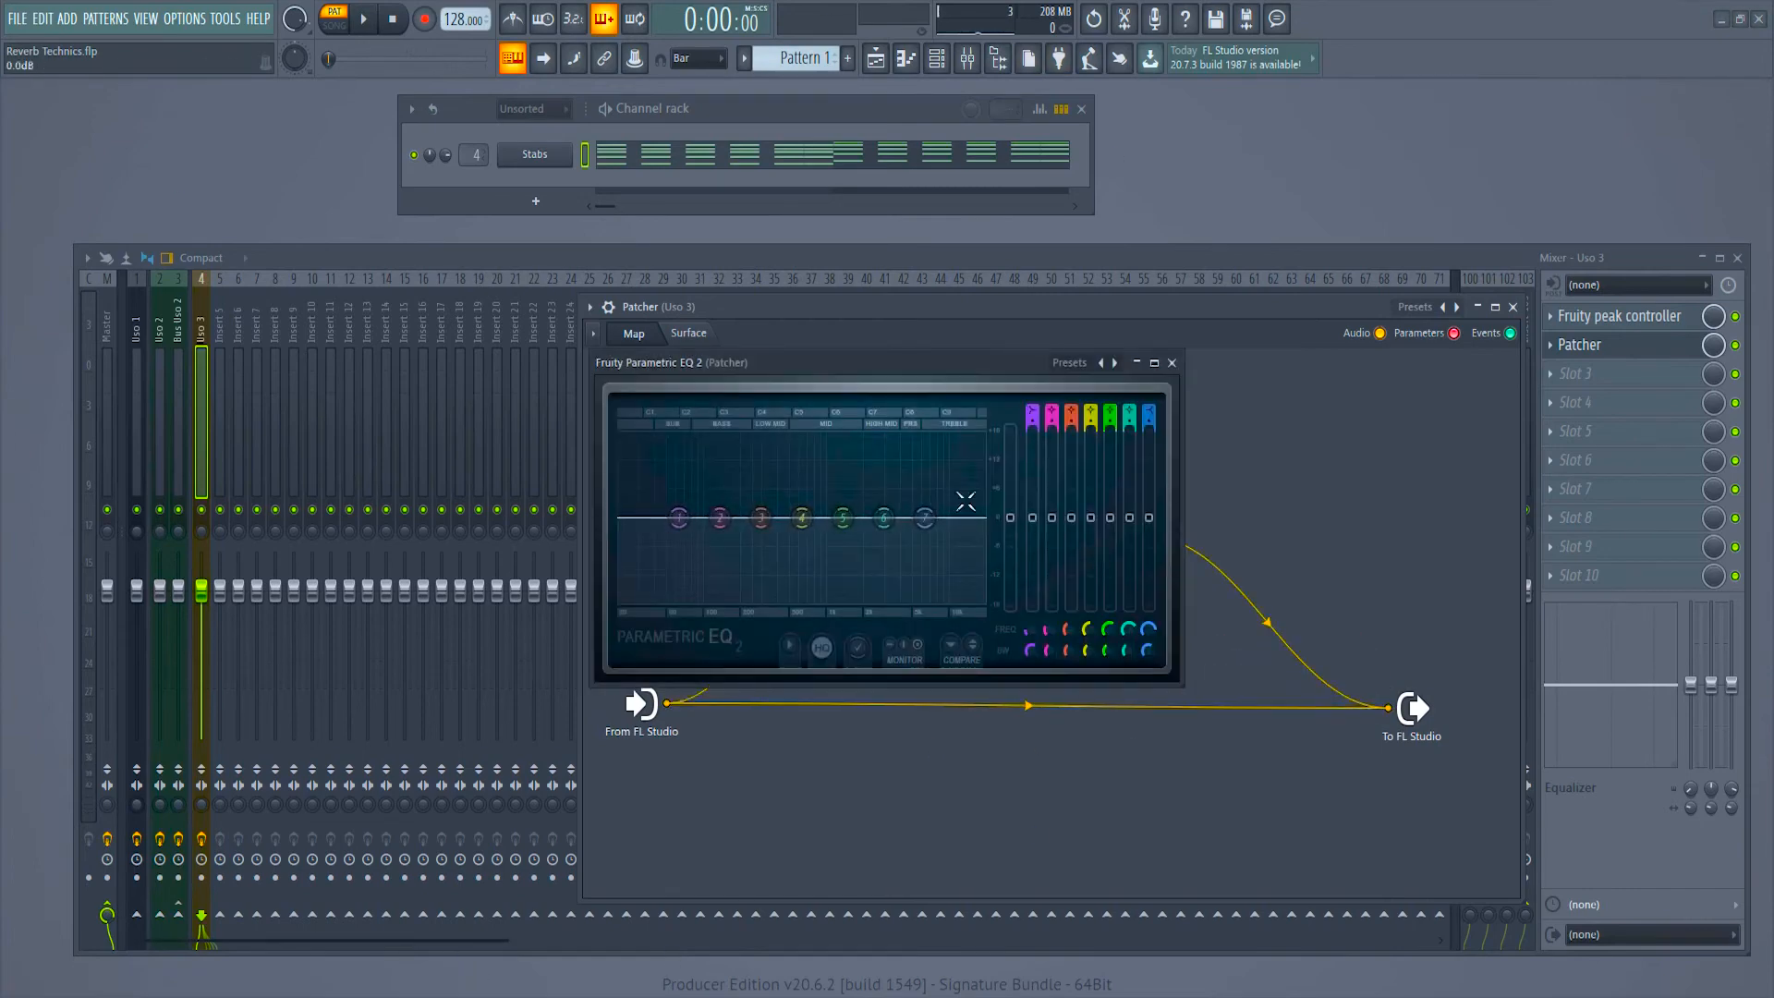
click(363, 19)
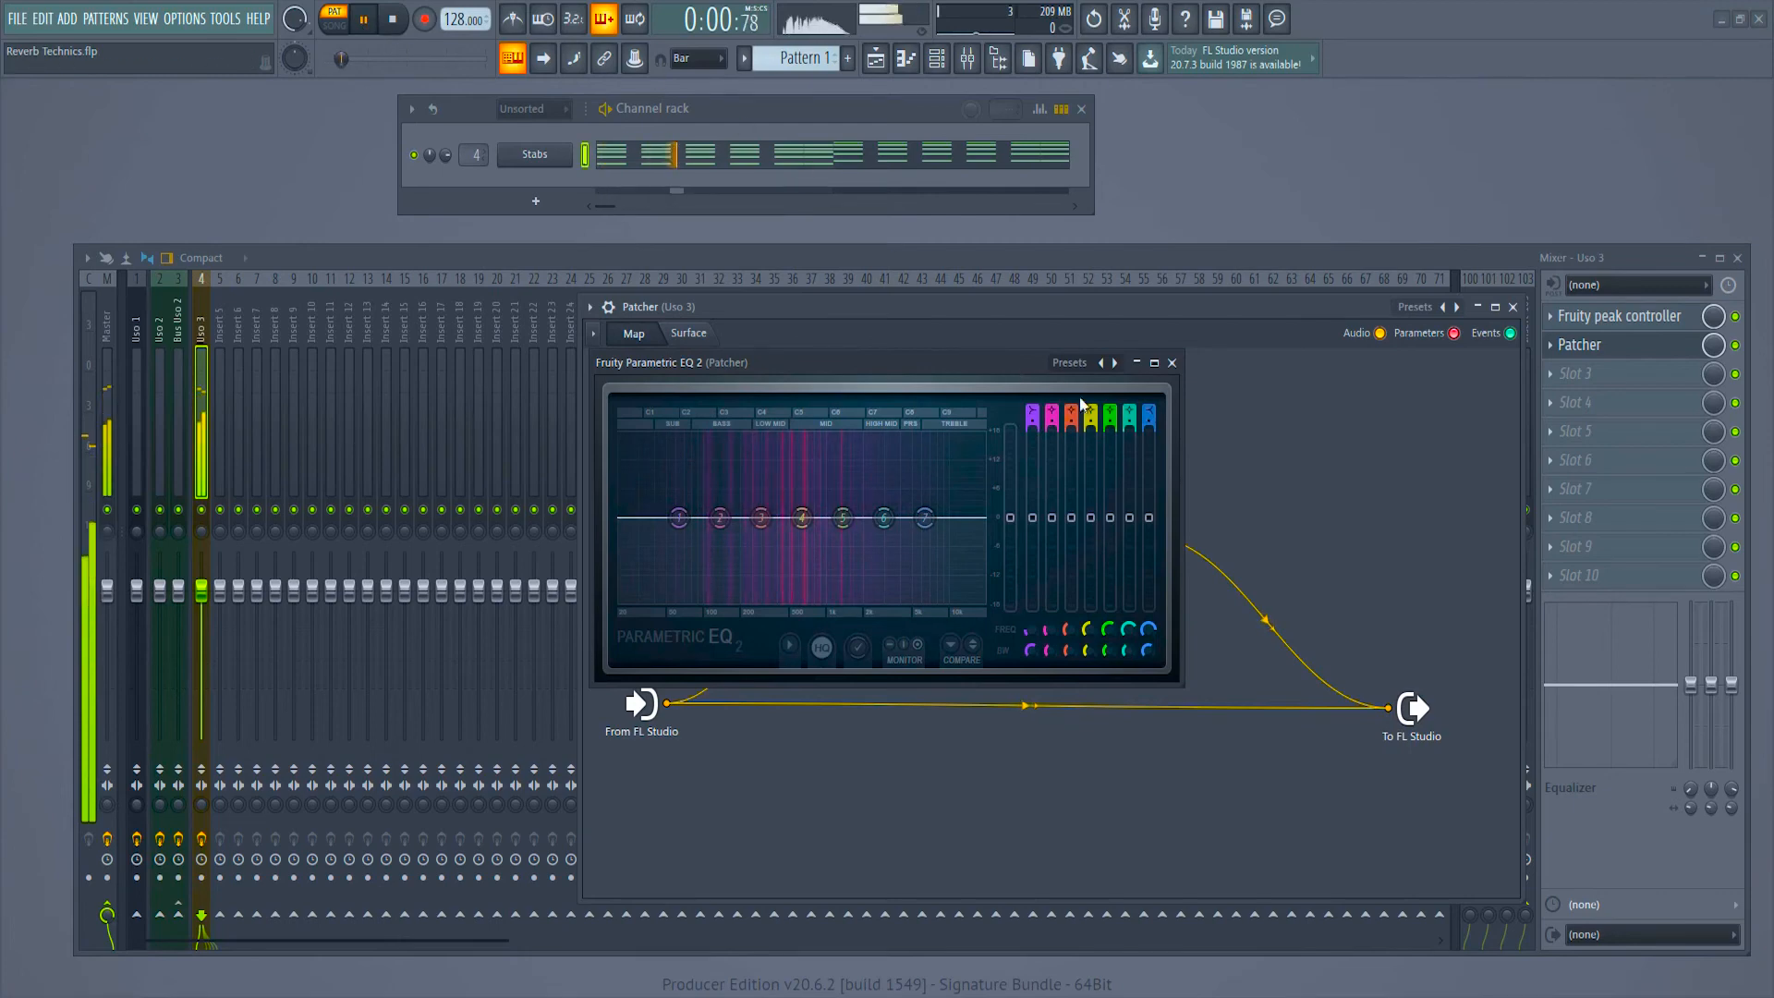
mouse_move(1032, 414)
mouse_down()
mouse_move(1033, 440)
mouse_move(1033, 412)
mouse_up()
drag(678, 518, 763, 517)
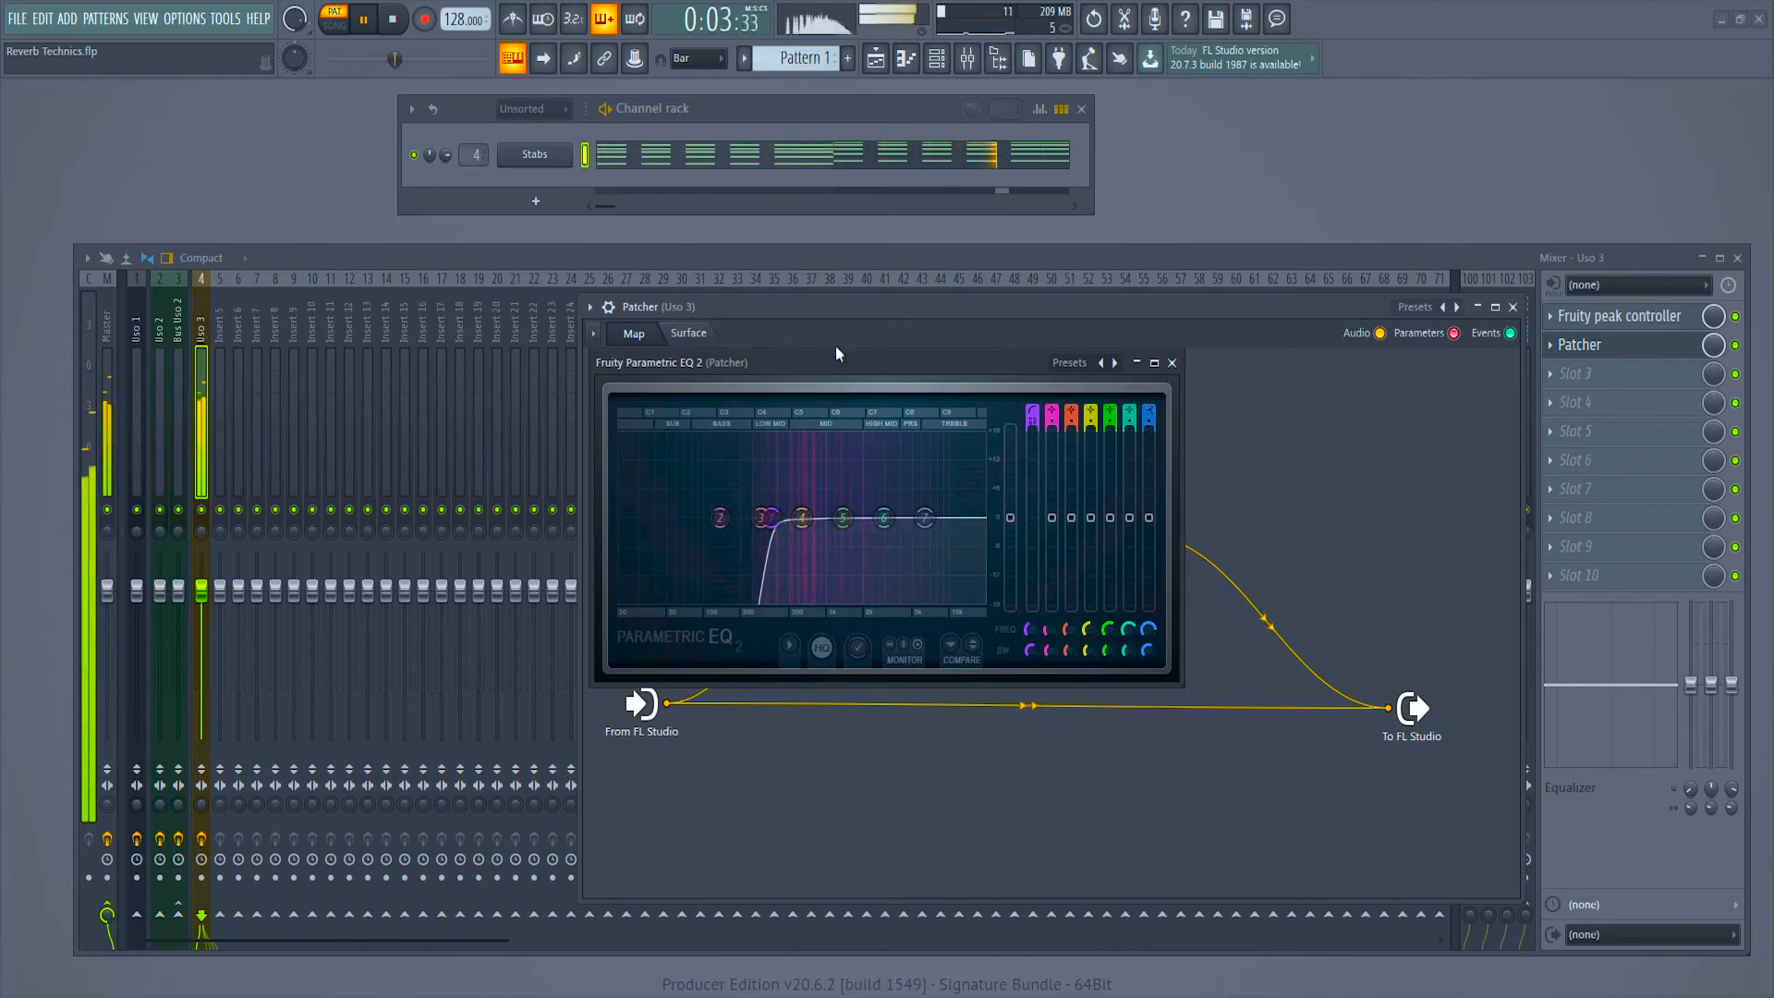
Step: Boost band 6 slightly in the high mids, make band 7 a steep low-pass in the upper treble, and close the EQ
drag(883, 518, 938, 570)
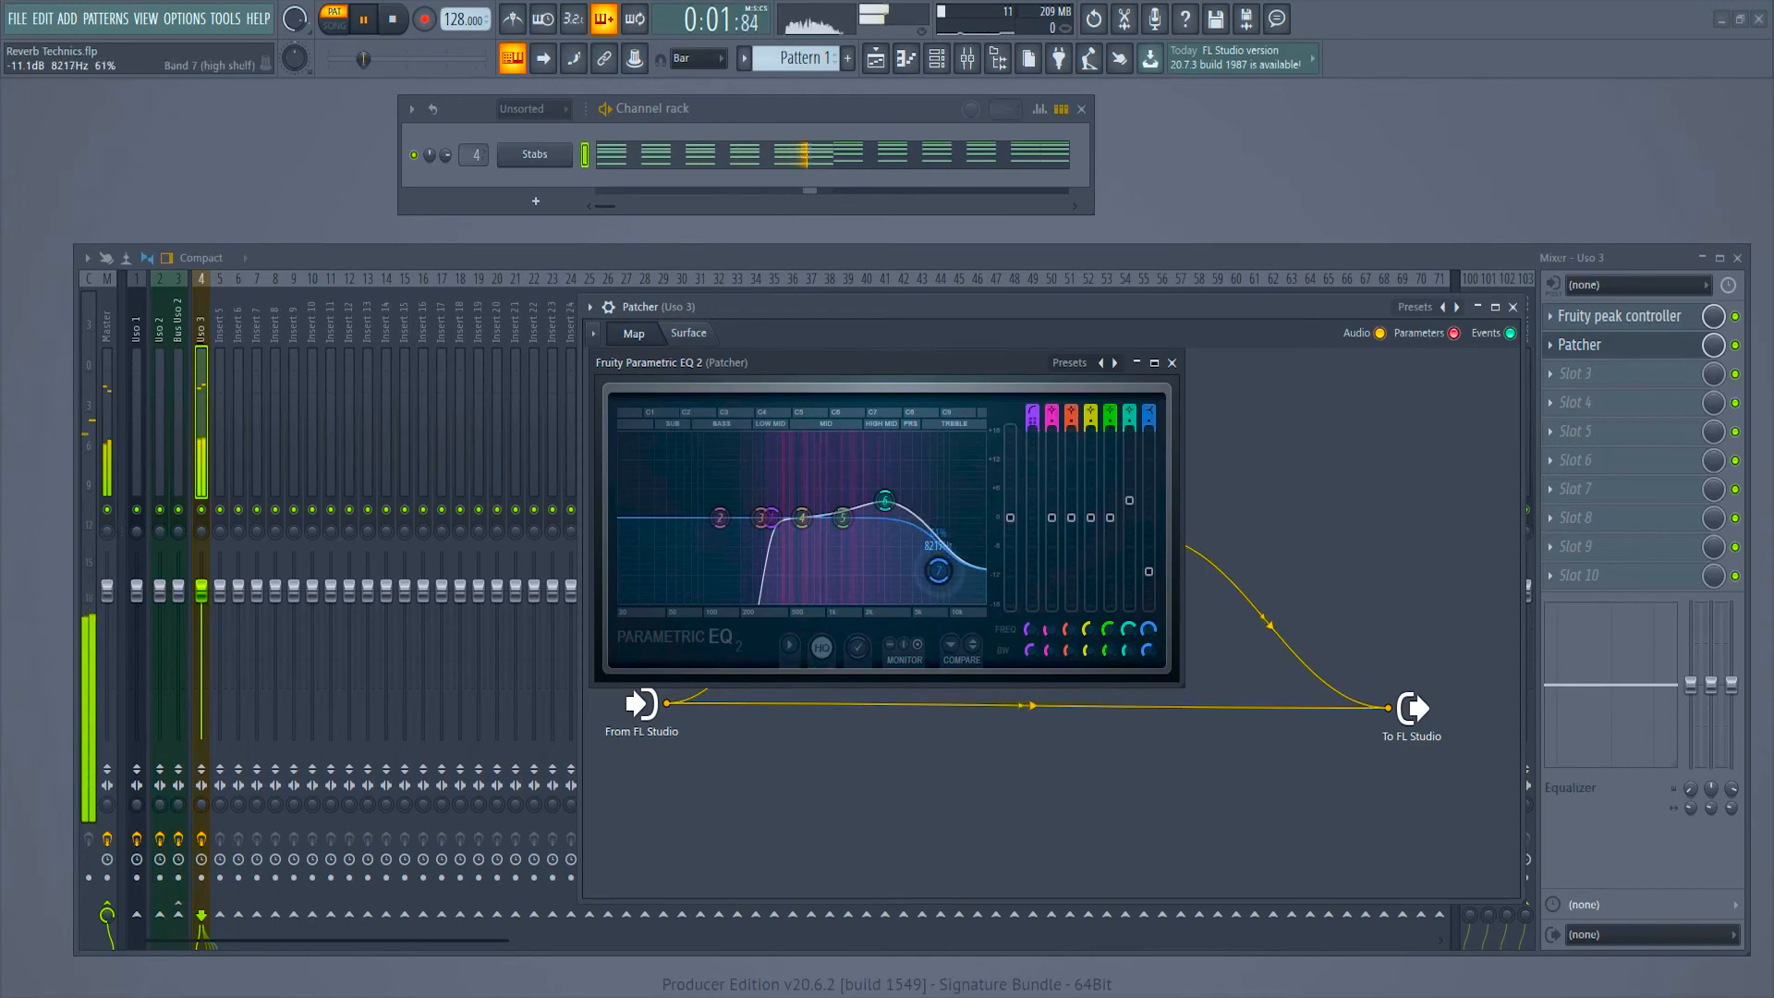
mouse_move(1149, 417)
mouse_down()
mouse_move(1148, 476)
mouse_move(1149, 409)
mouse_up()
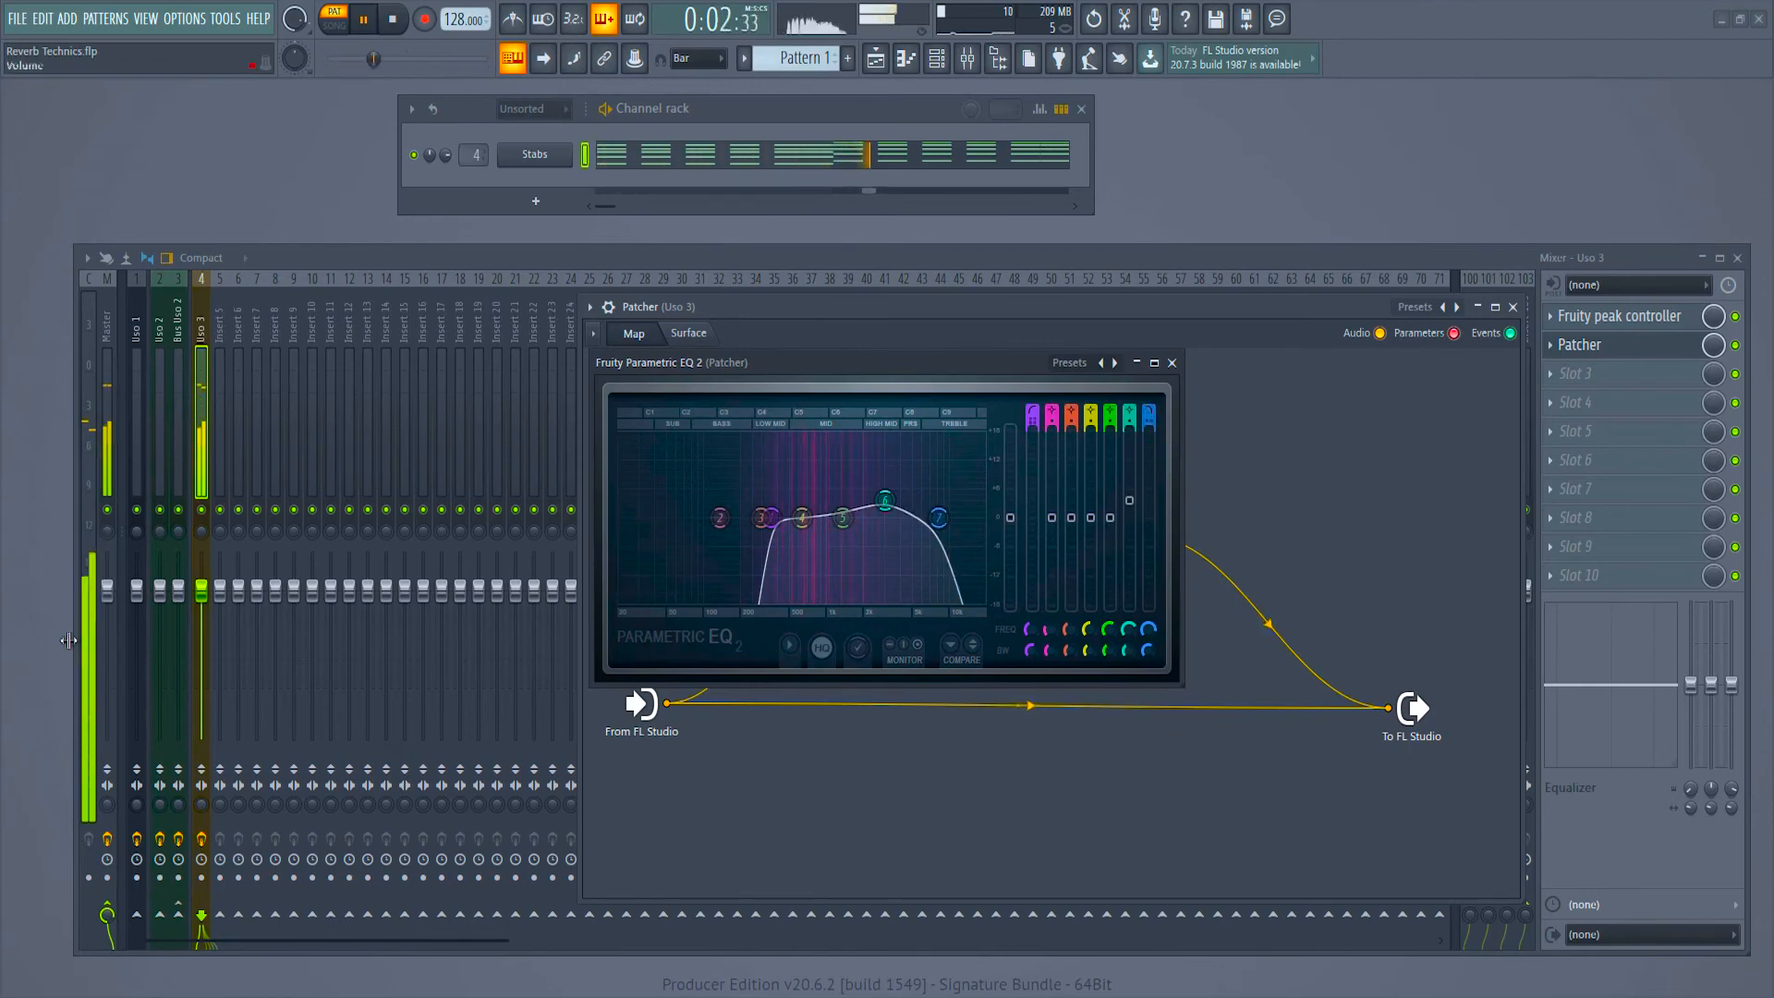
drag(1149, 426, 1149, 408)
mouse_move(938, 518)
mouse_down()
mouse_move(795, 517)
mouse_move(907, 517)
mouse_up()
drag(820, 519, 966, 517)
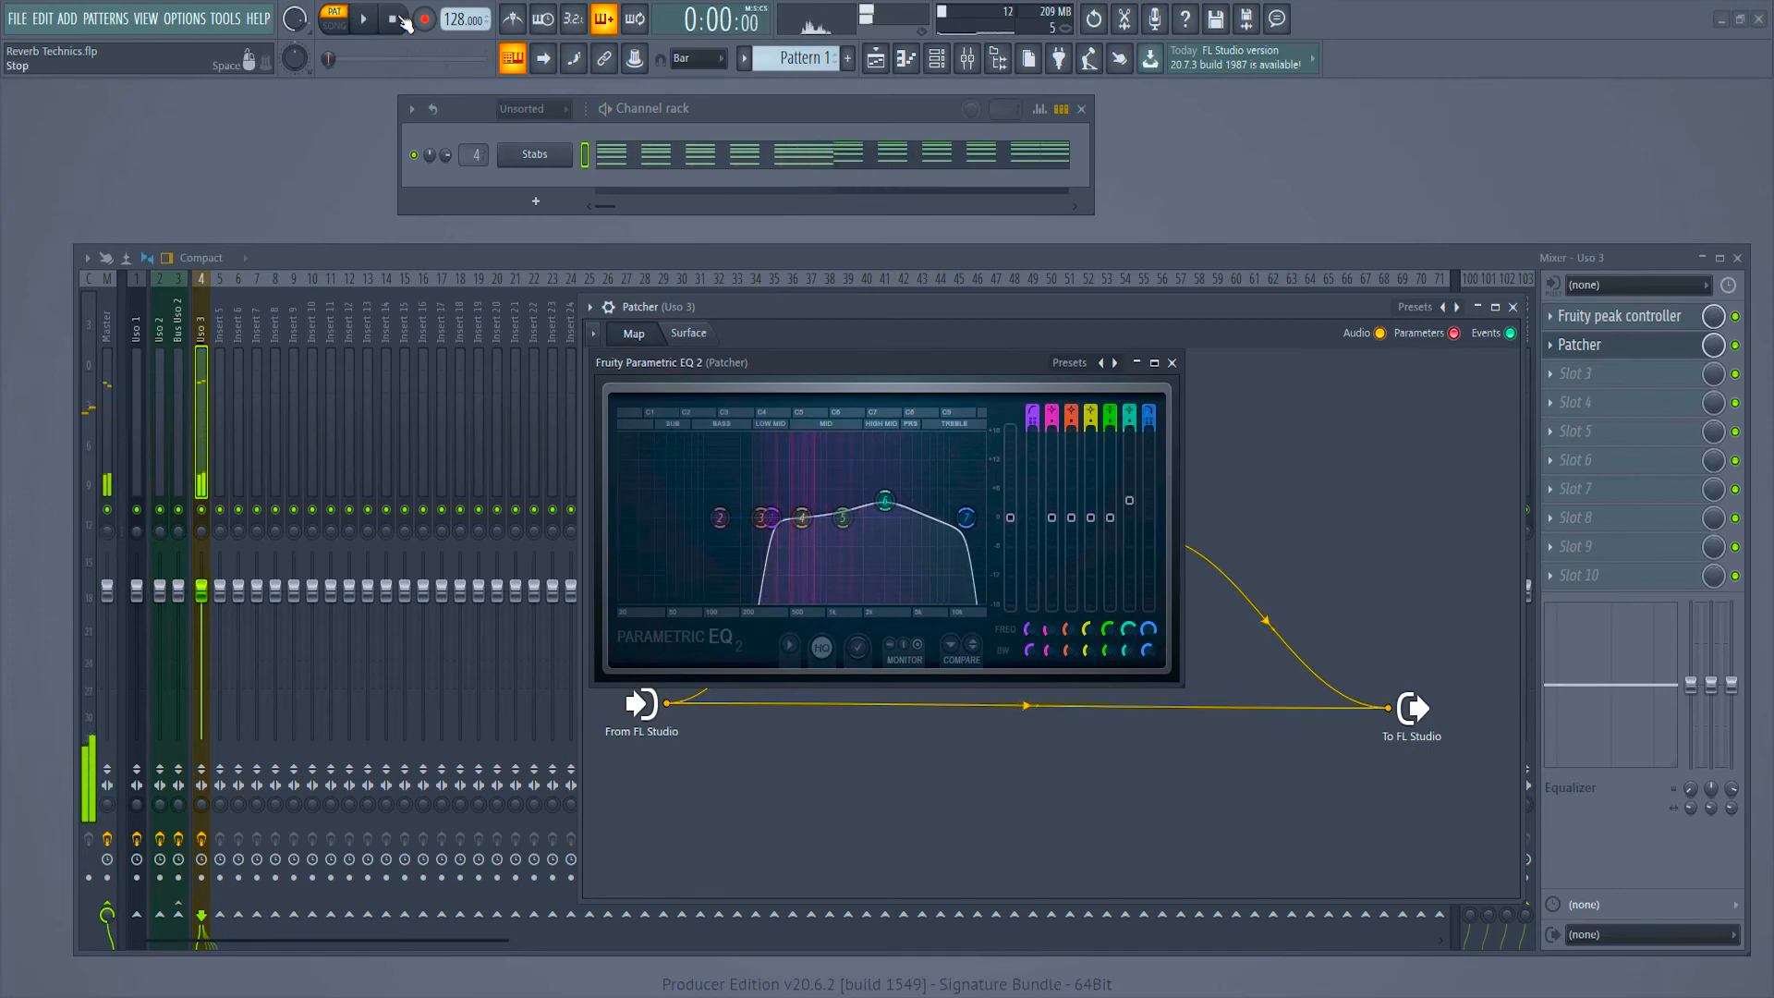
click(1154, 363)
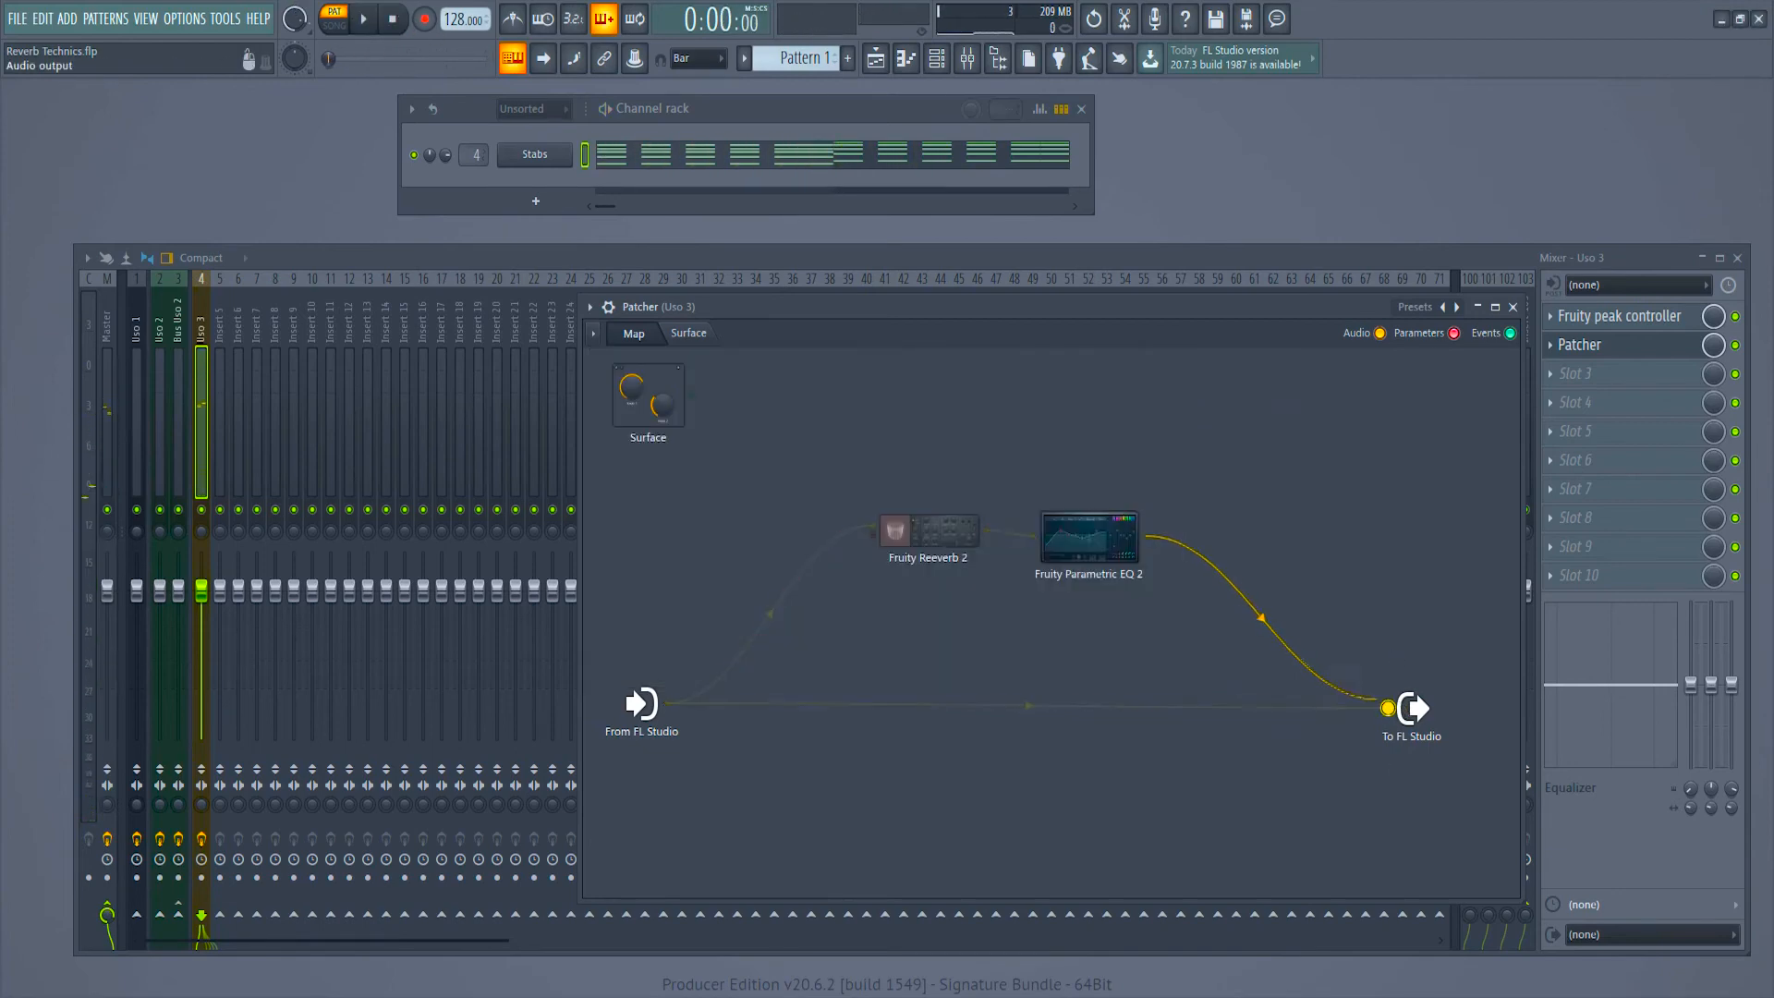
Step: Add Fruity Blood Overdrive to the Patcher map and wire it between Parametric EQ 2 and To FL Studio
right_click(1273, 491)
mouse_move(1400, 506)
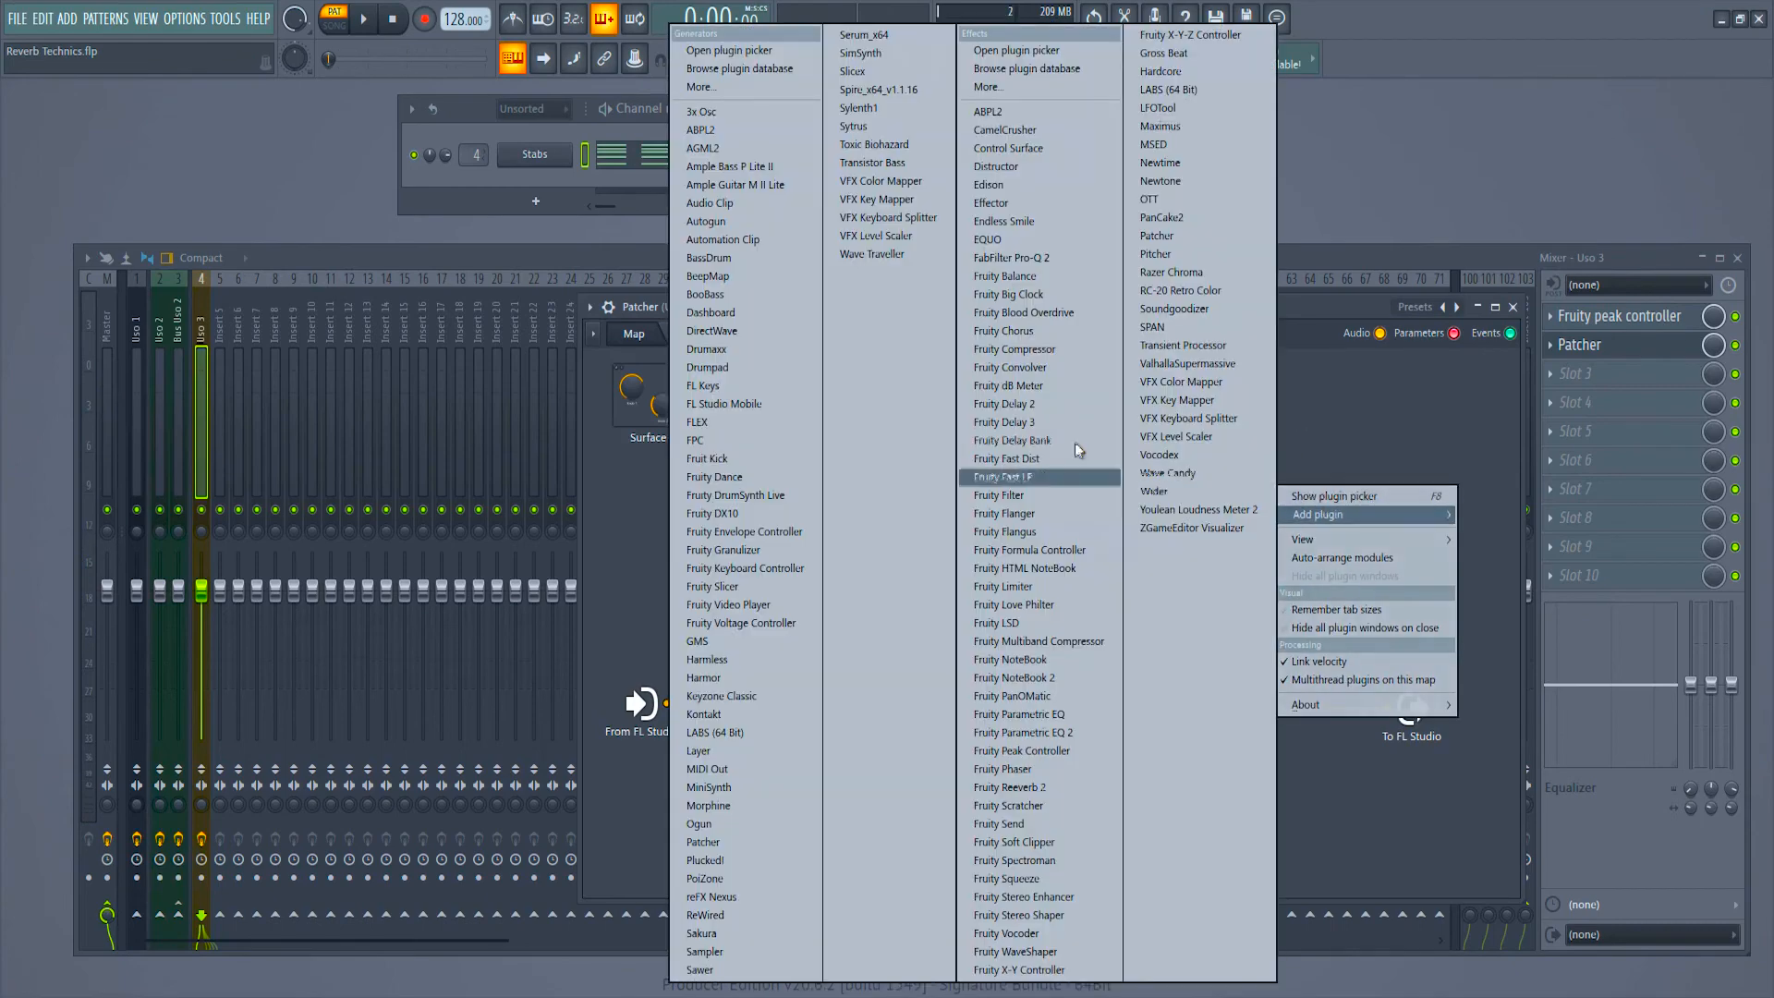
click(1089, 312)
drag(1005, 596, 1270, 540)
drag(1146, 536, 1220, 546)
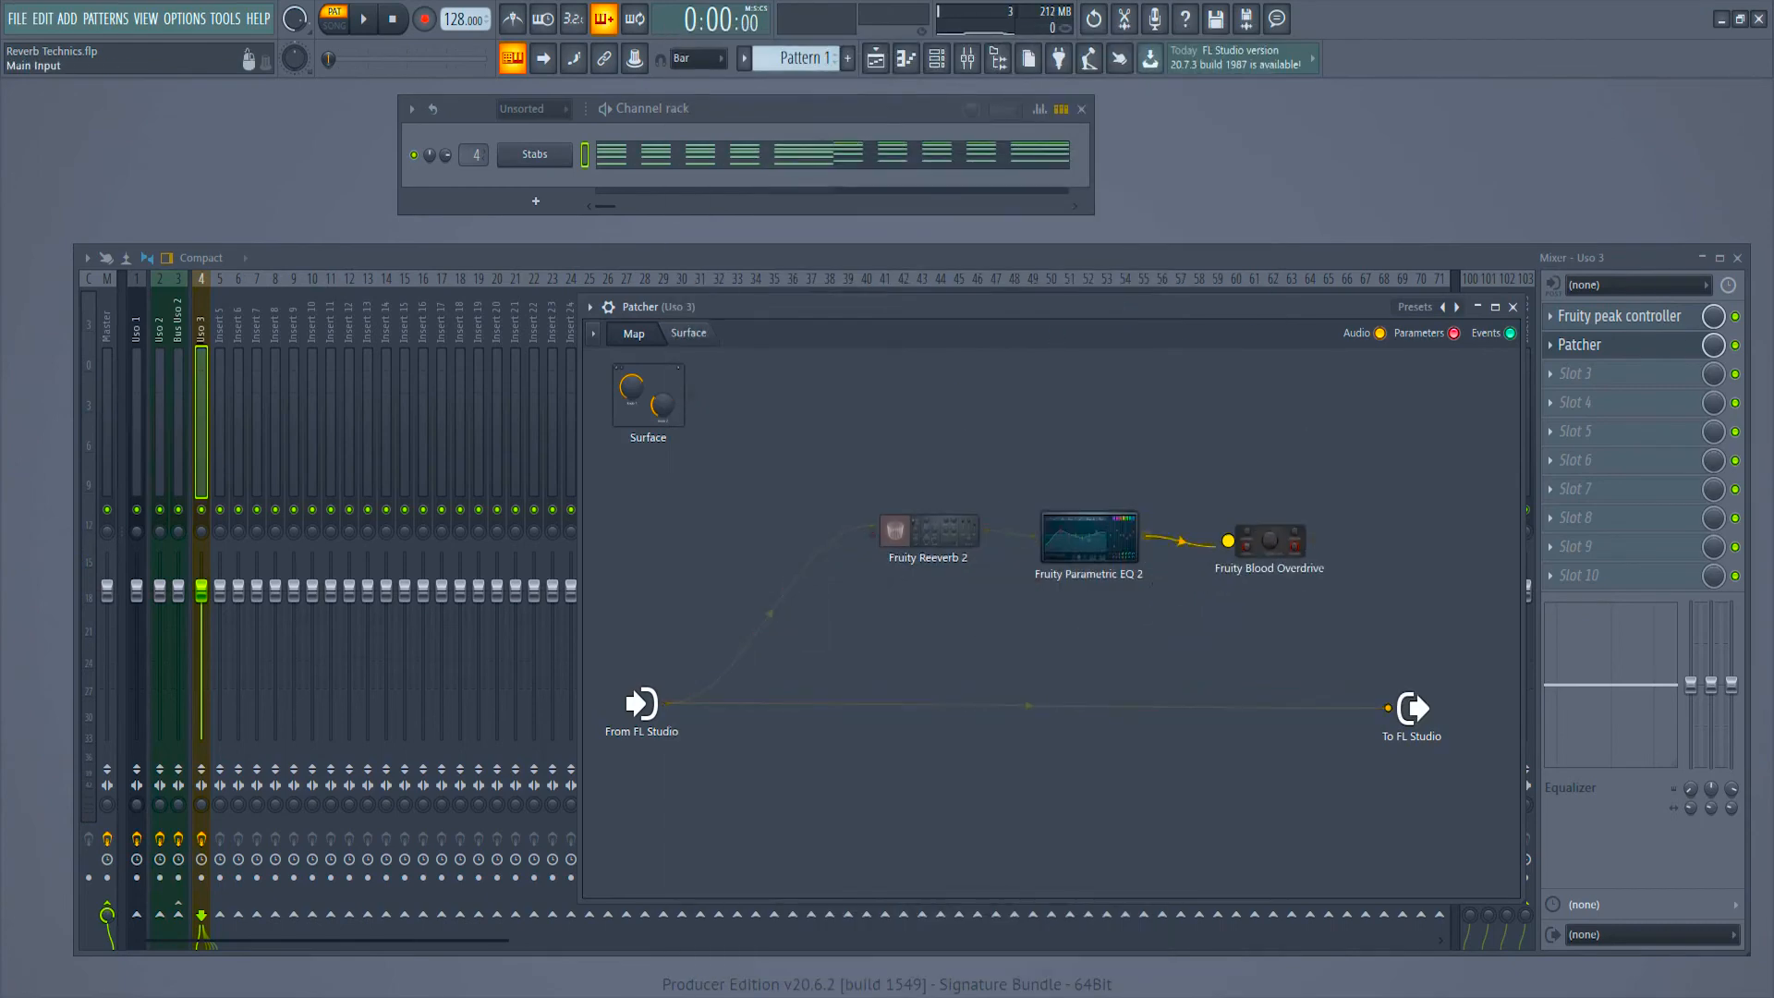
drag(1352, 621, 1388, 708)
Step: Set the Blood Overdrive's Pre Amp to about 0.17 and audition the stabs through the finished Patcher chain
click(1270, 541)
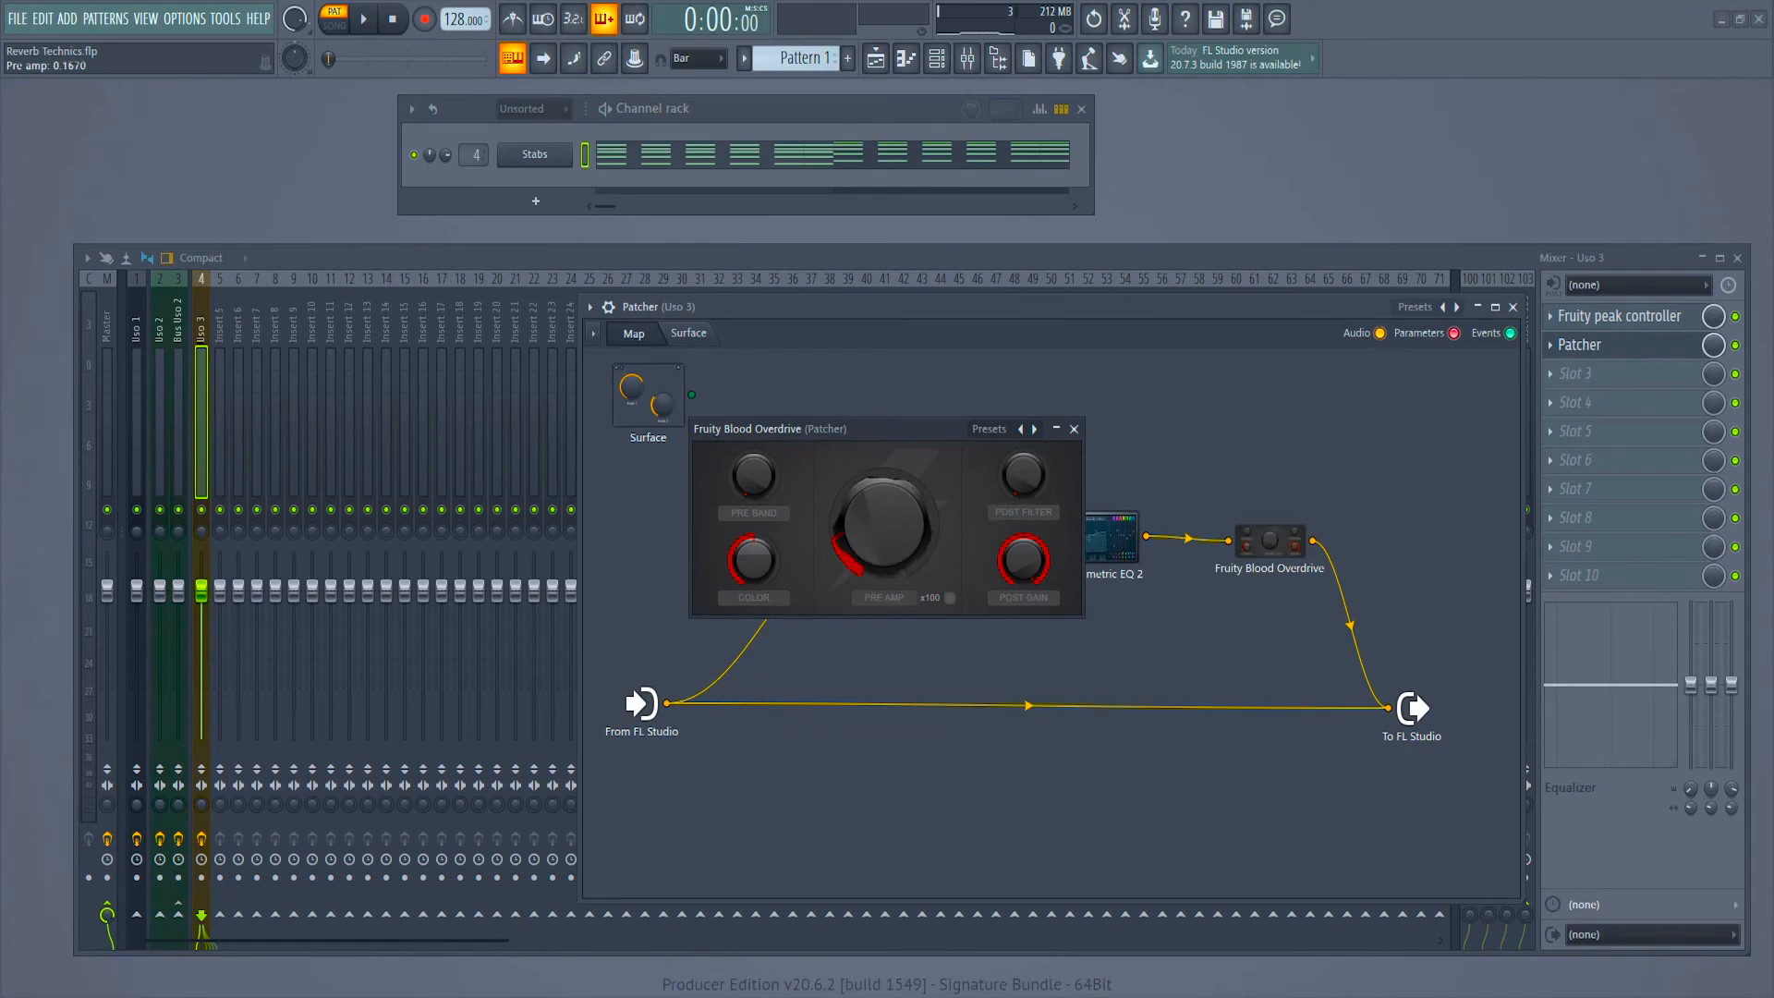
click(1074, 429)
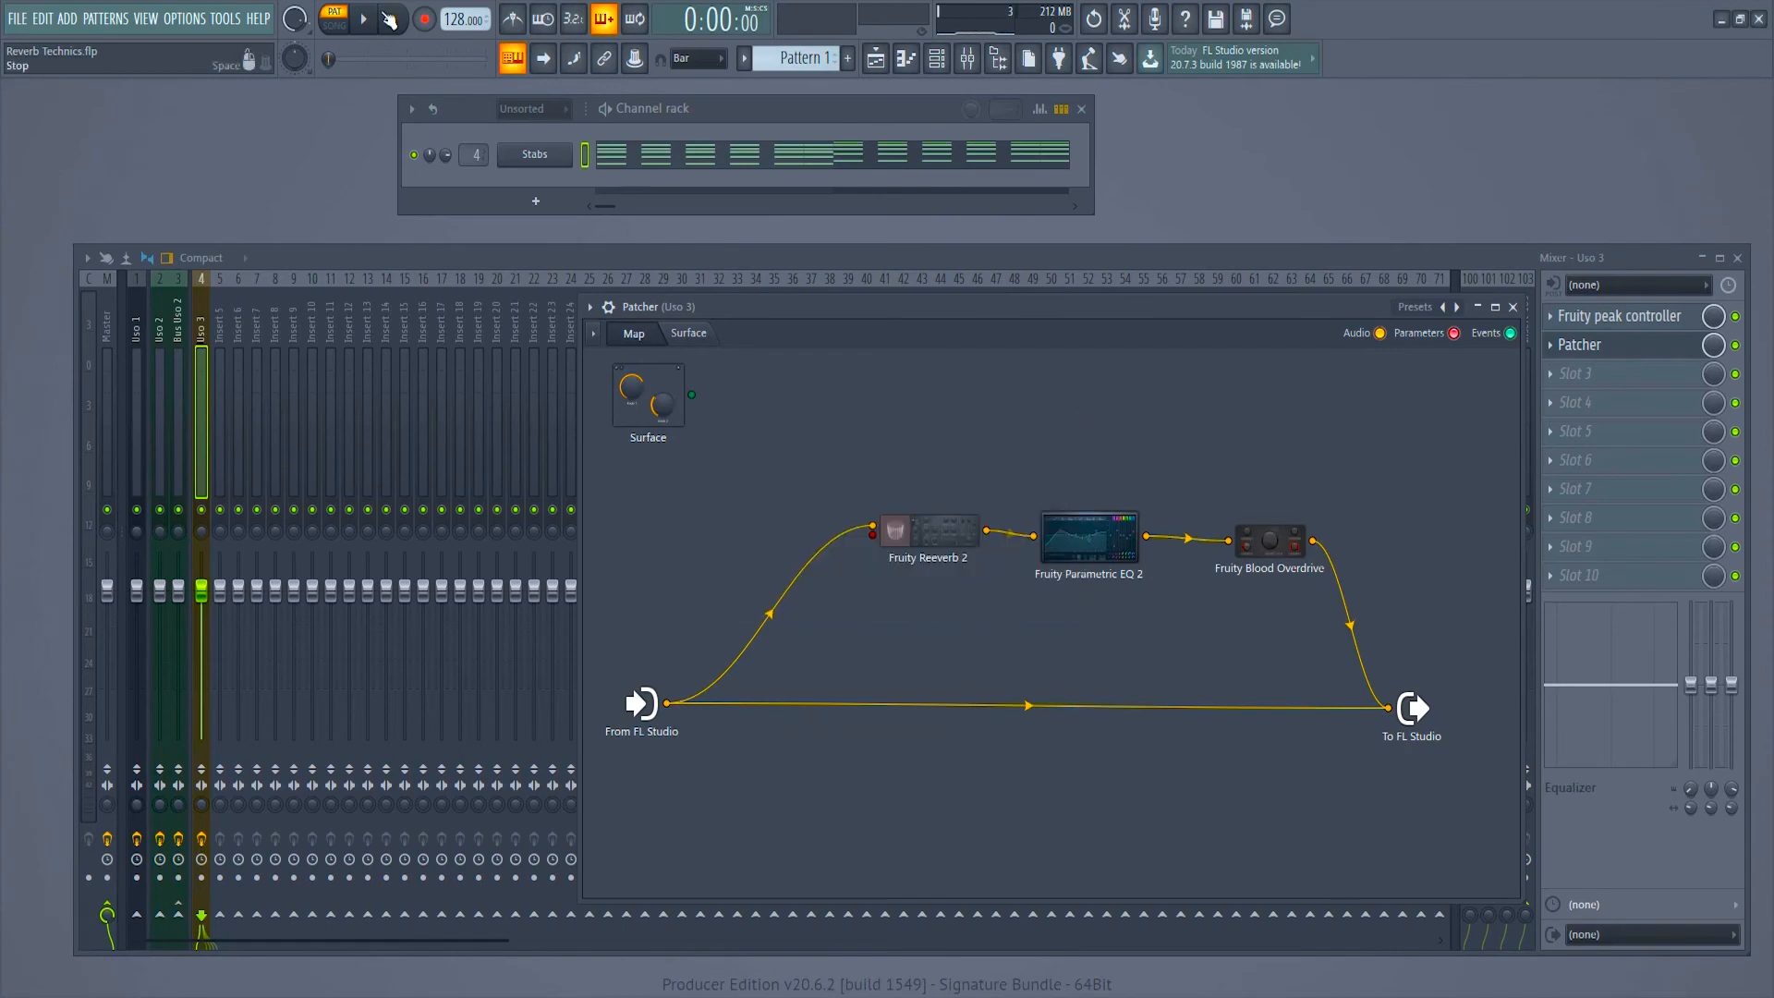
click(375, 19)
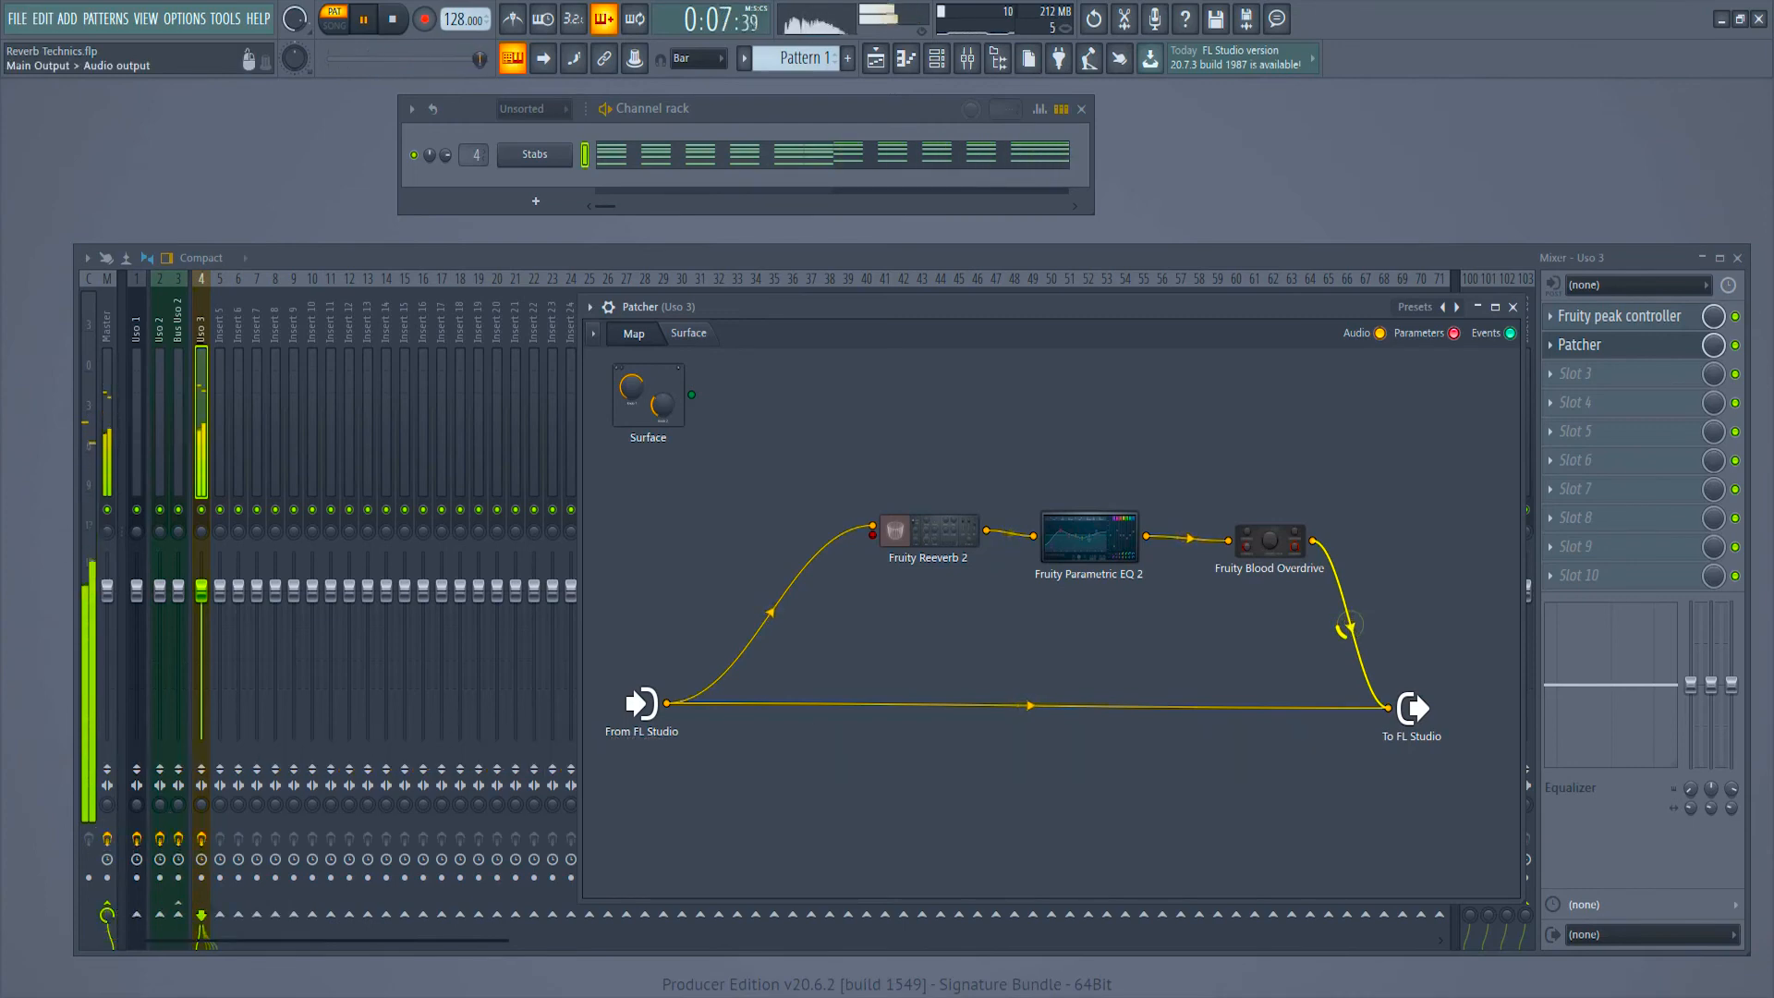
click(394, 18)
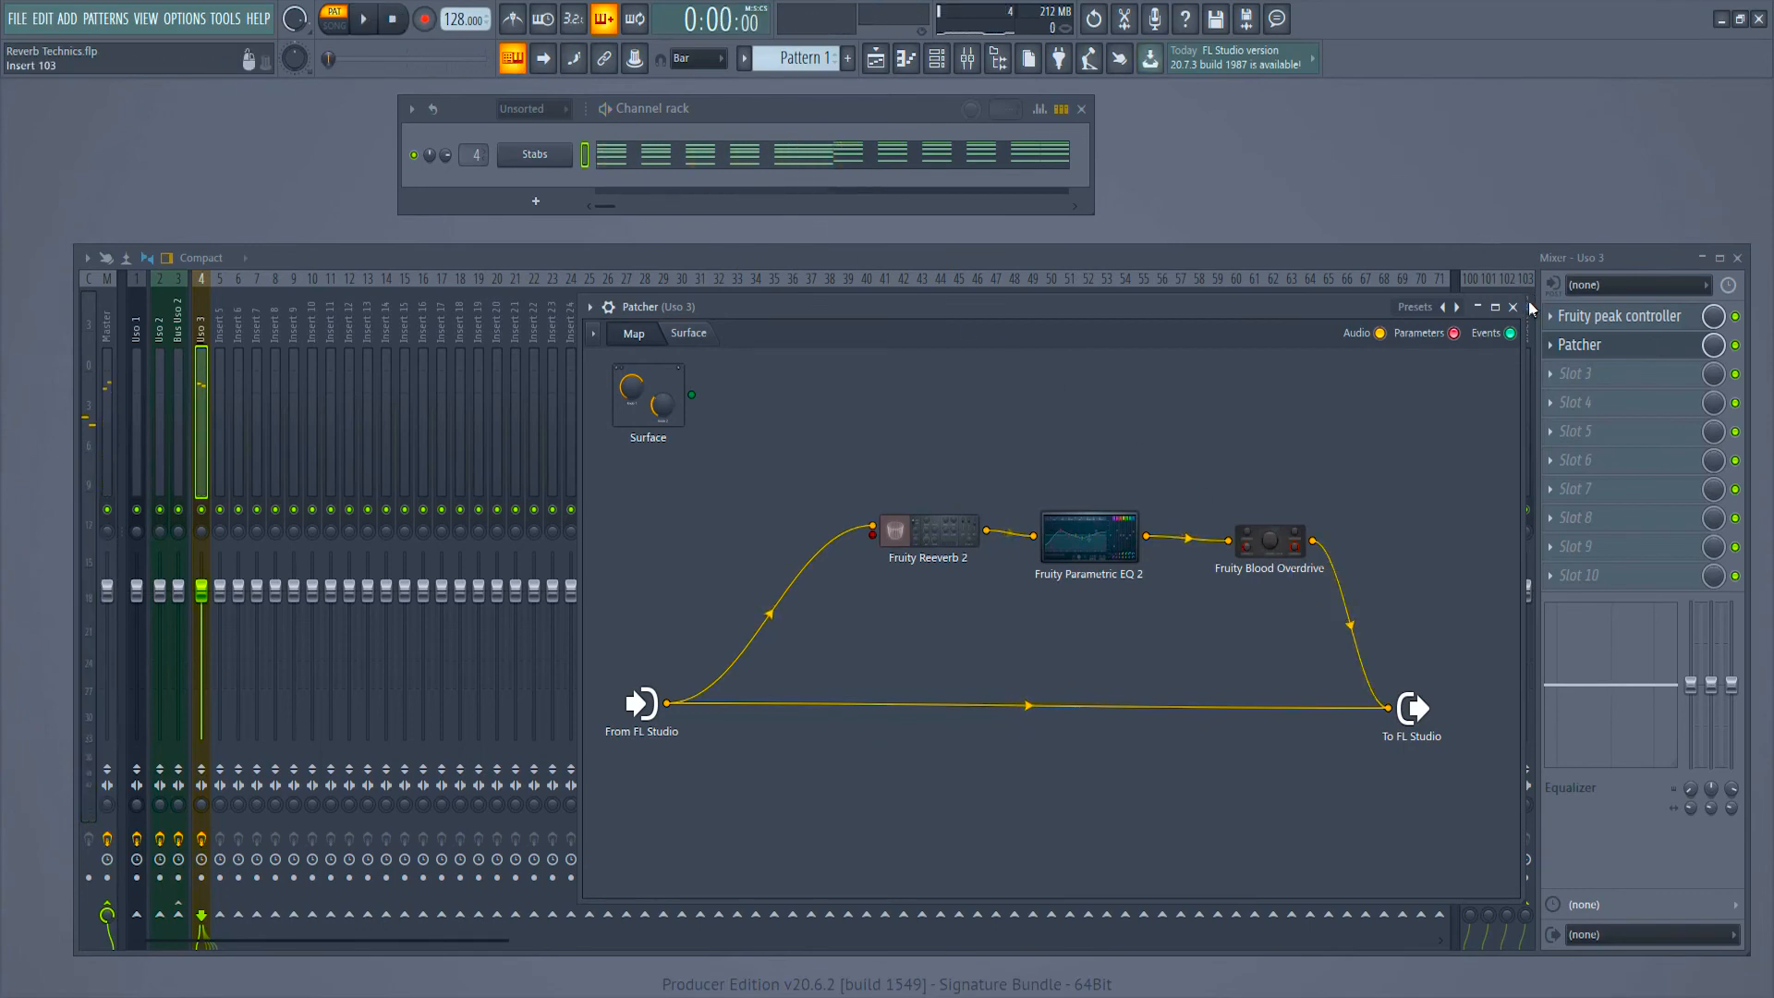
click(1515, 307)
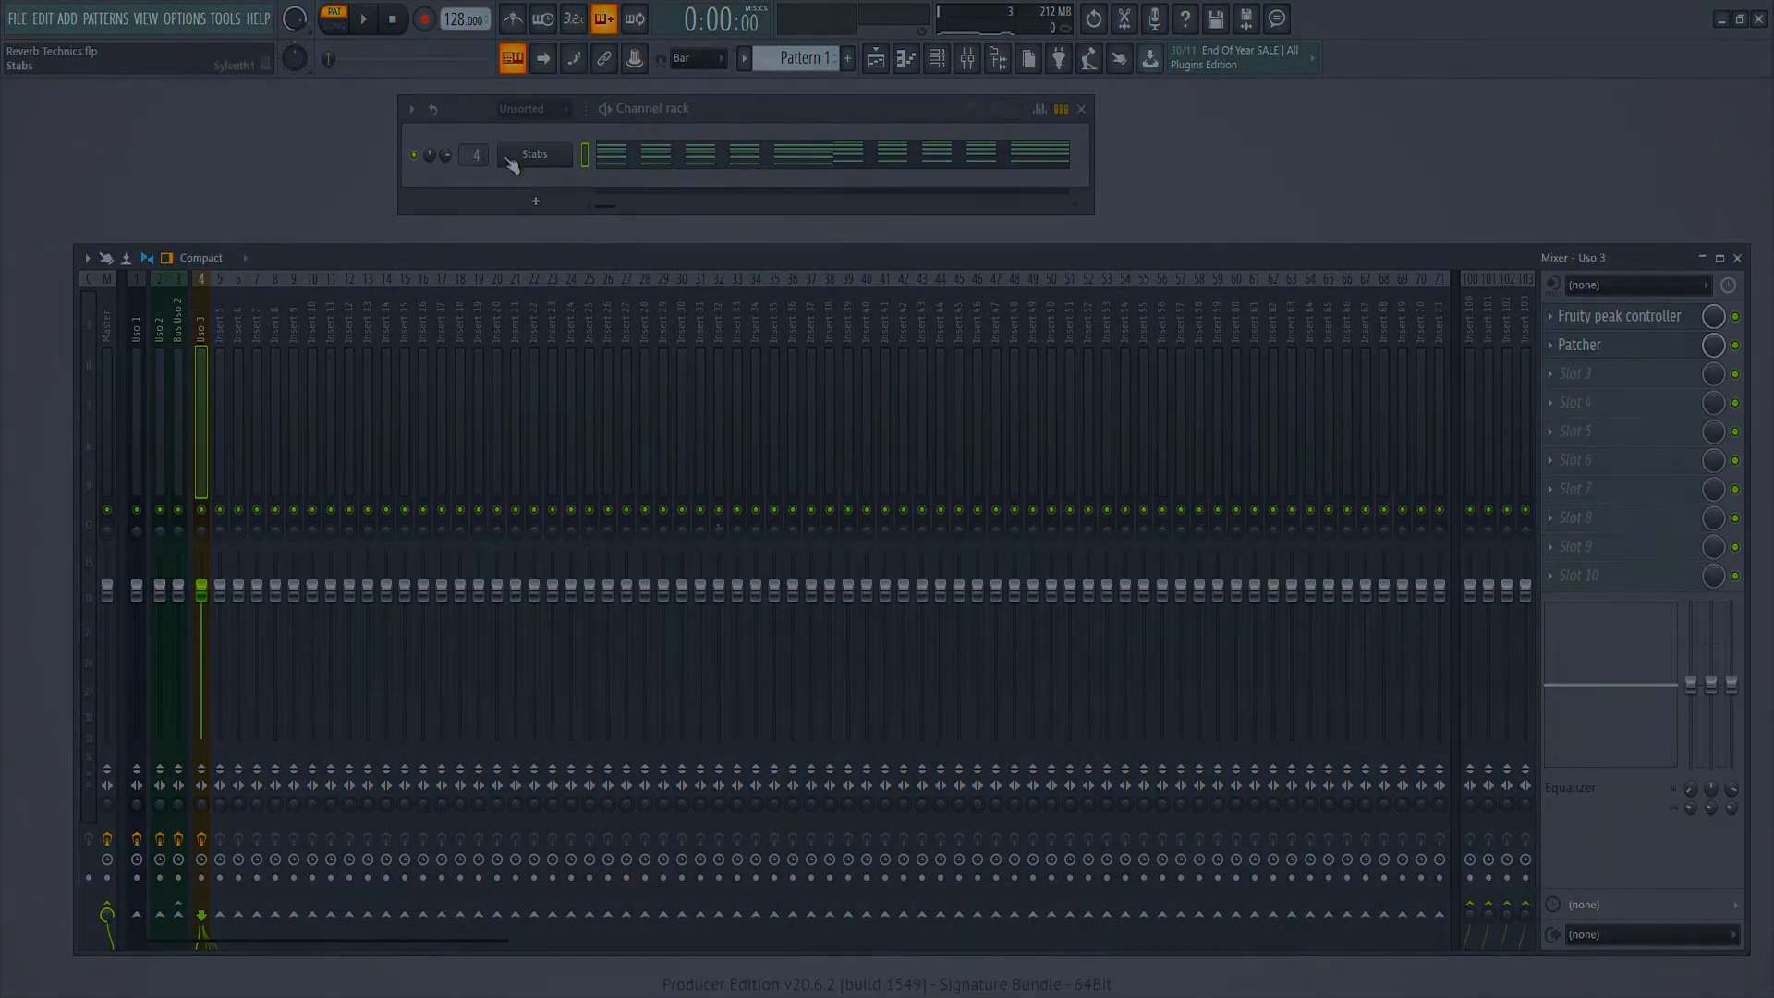
Step: Reroute the Stabs channel away from mixer track 4 and play the arrangement with the Reeverb 2 mix level automation
drag(477, 157, 478, 181)
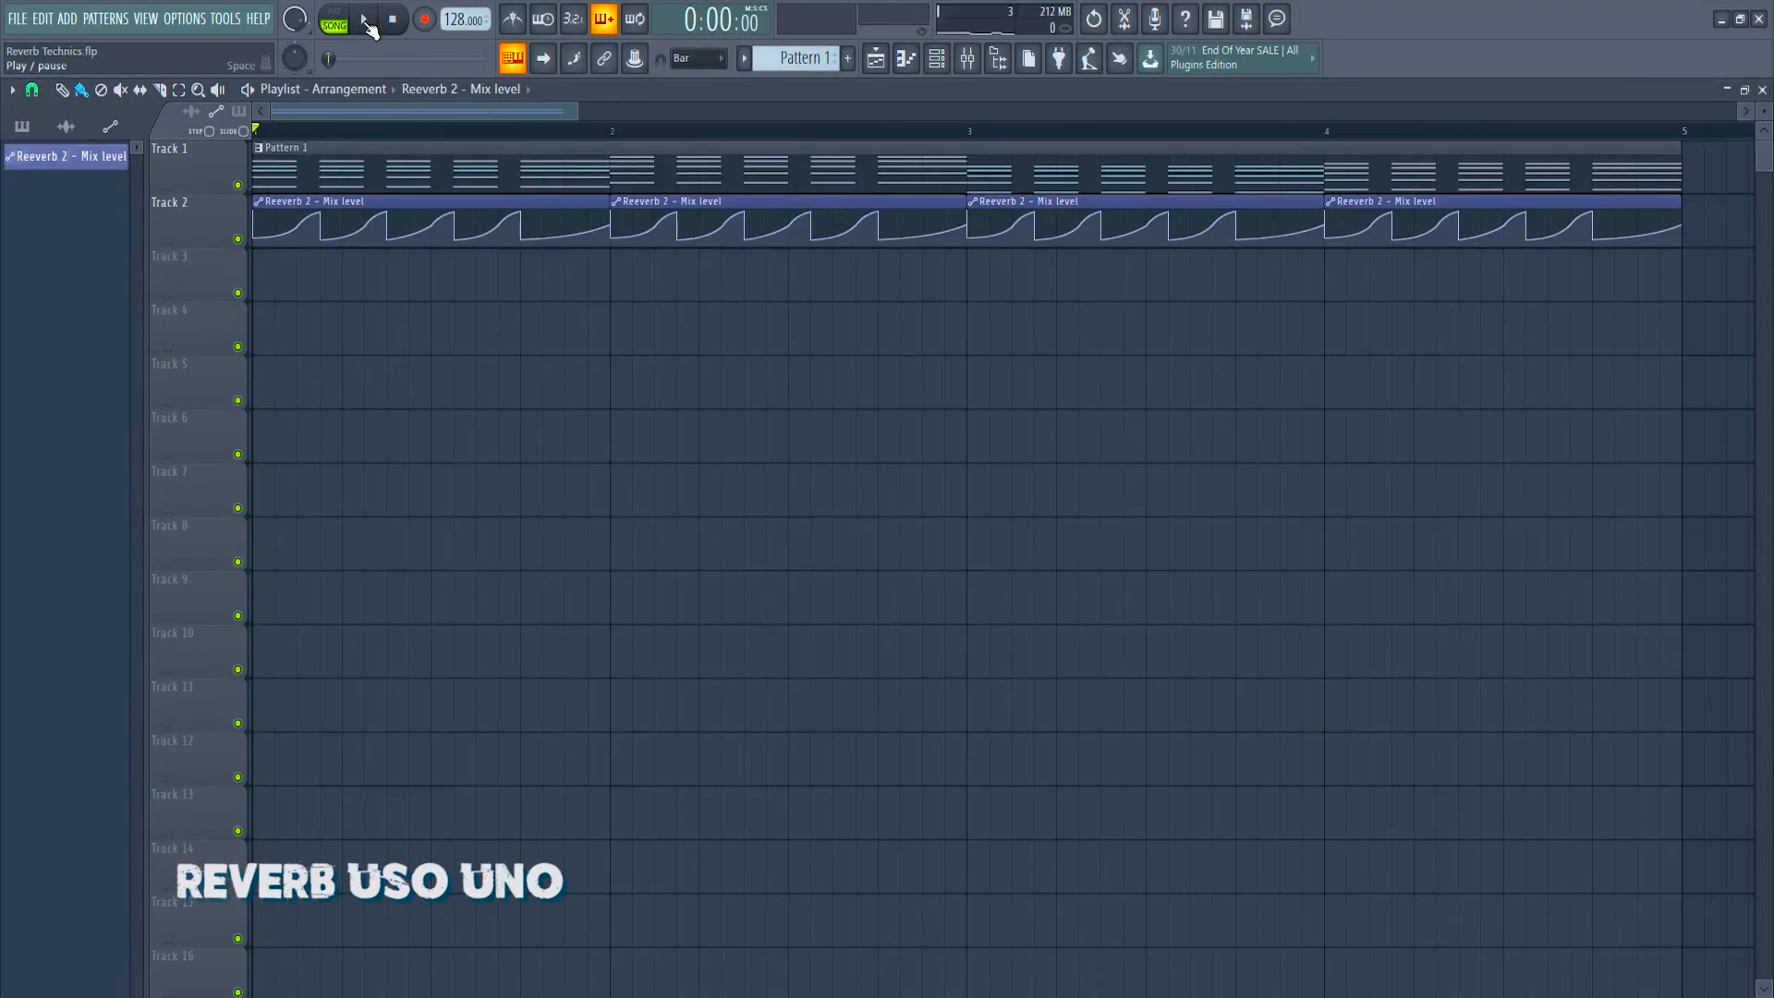
click(365, 20)
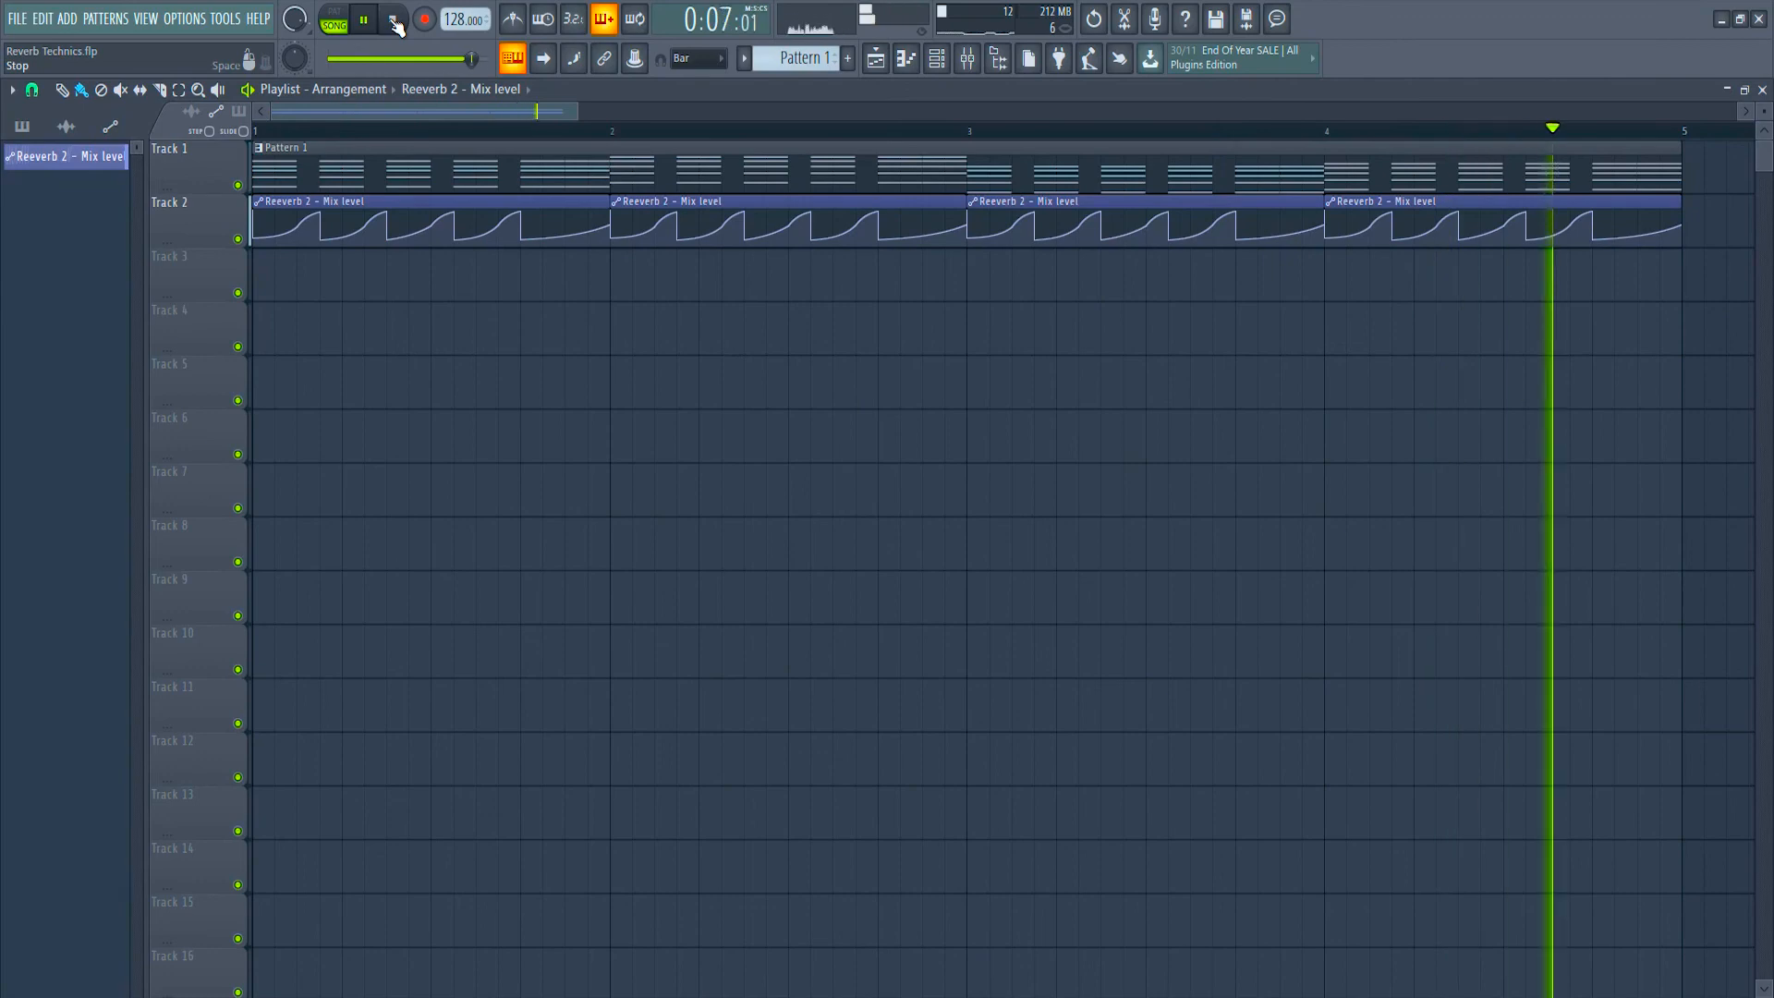
click(394, 22)
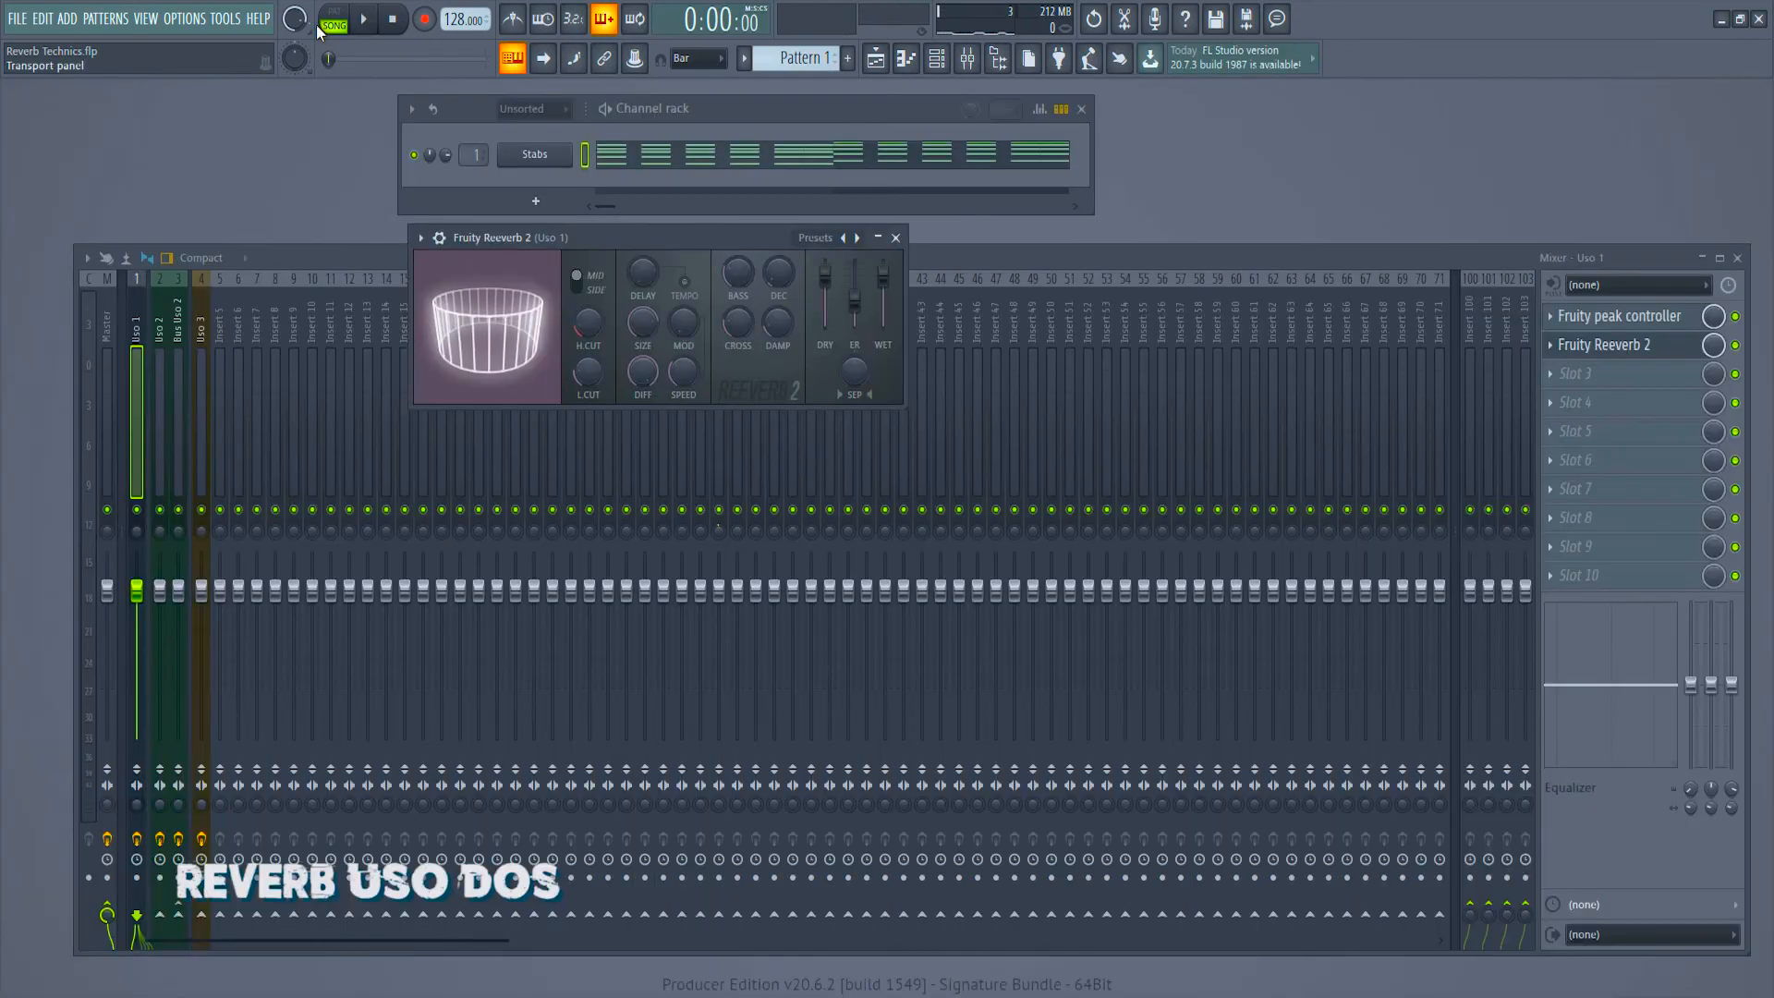
Step: Audition the stabs pattern through the Uso 1 Peak Controller reverb and through the separate Bus Uso 2 reverb chain
click(333, 20)
click(364, 22)
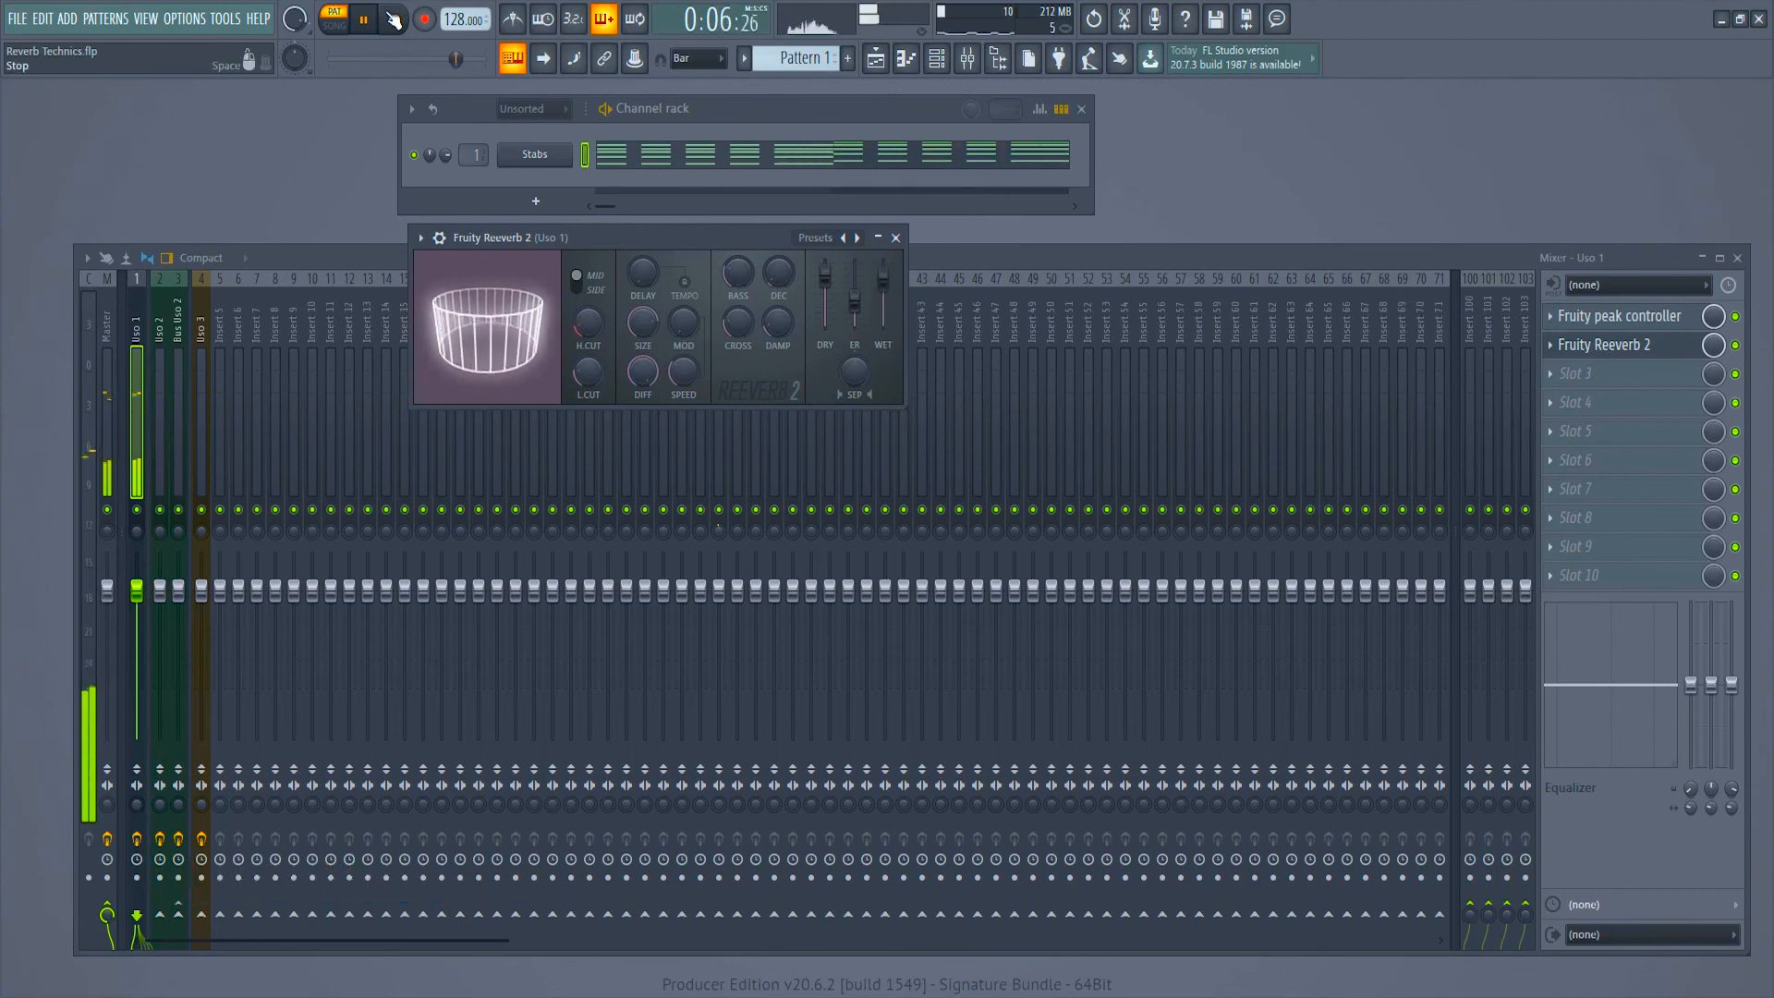
click(392, 20)
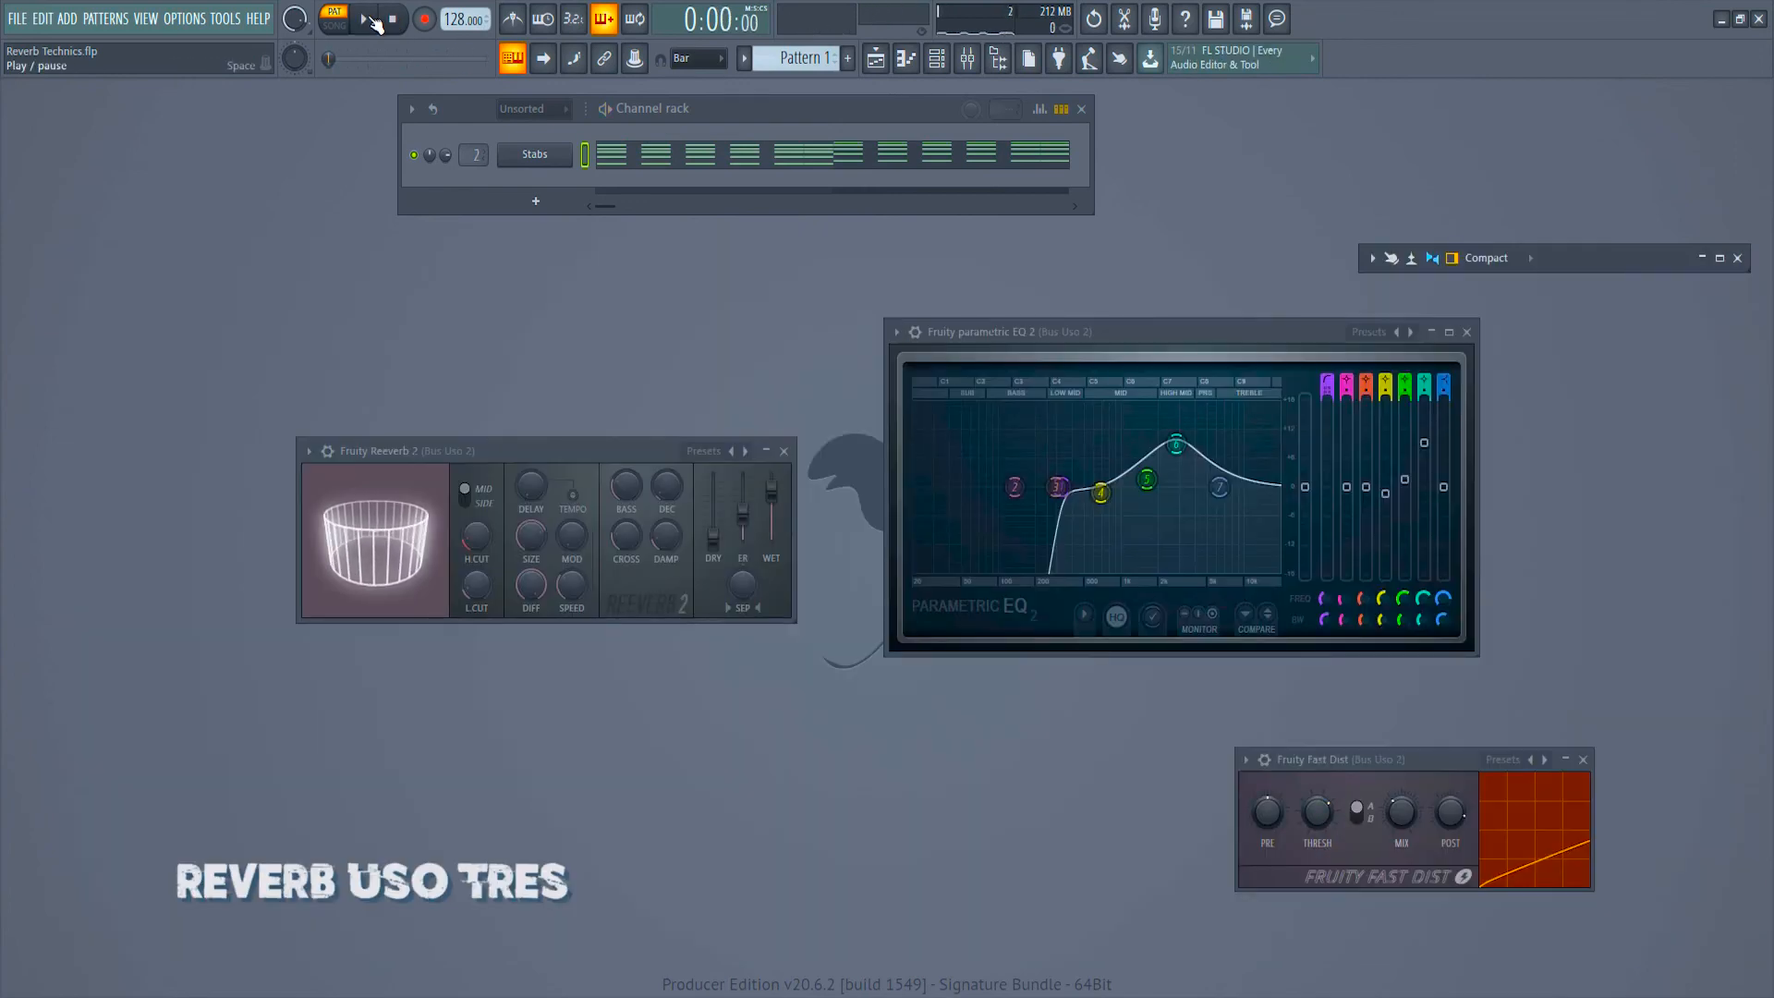
click(368, 20)
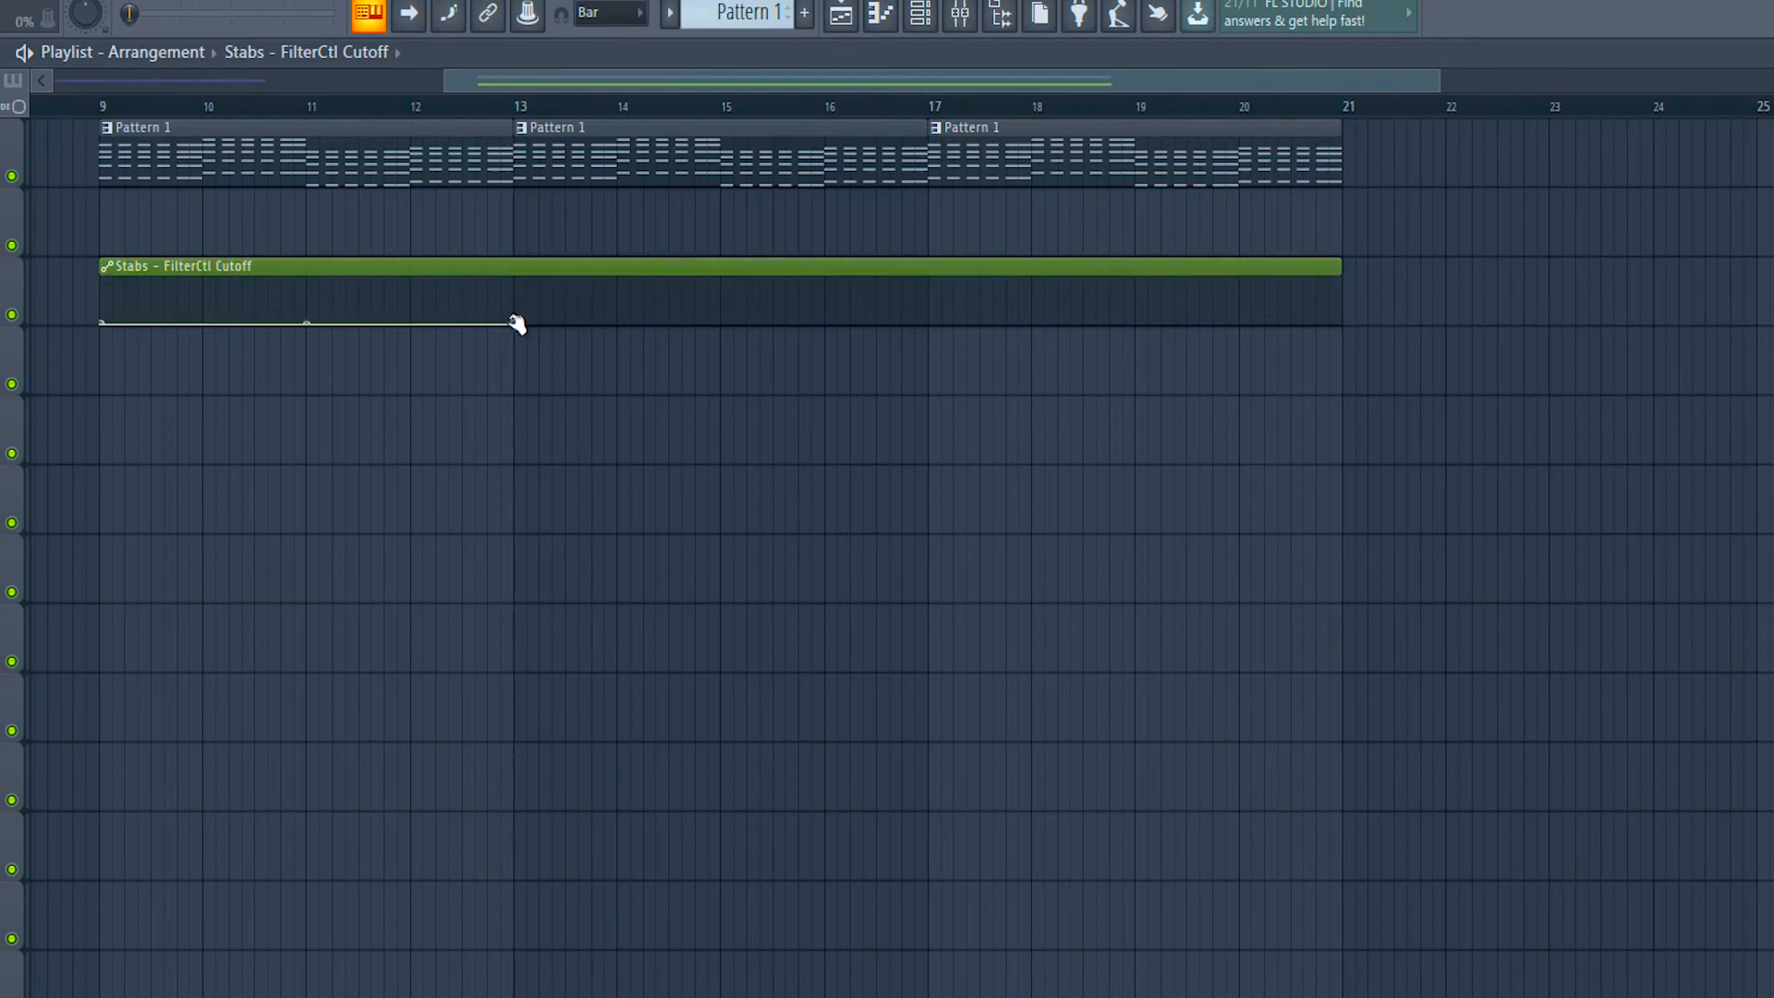
Step: Shape the Stabs FilterCtl Cutoff automation to rise to maximum at bar 13, hold, and fall to minimum by bar 17
right_click(514, 279)
right_click(889, 279)
Step: Select bars 9 to 25 in the playlist and play the stabs with the filter cutoff automation
drag(99, 106, 1759, 96)
click(365, 20)
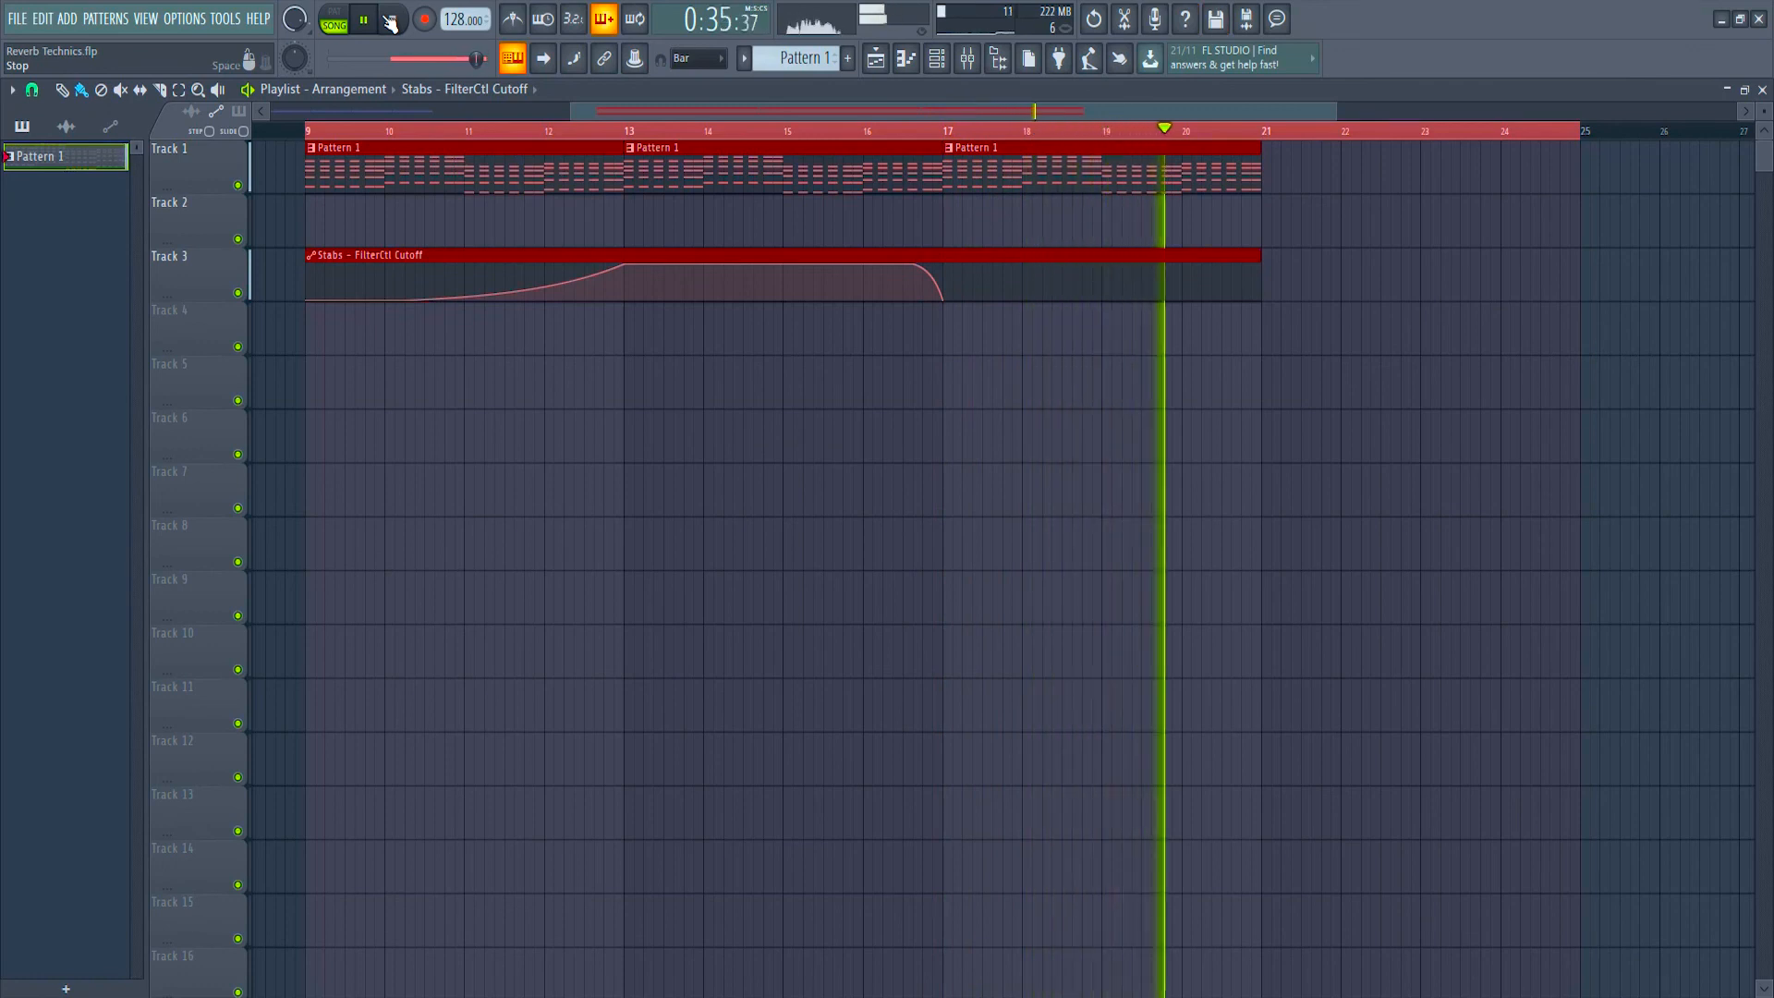
click(390, 23)
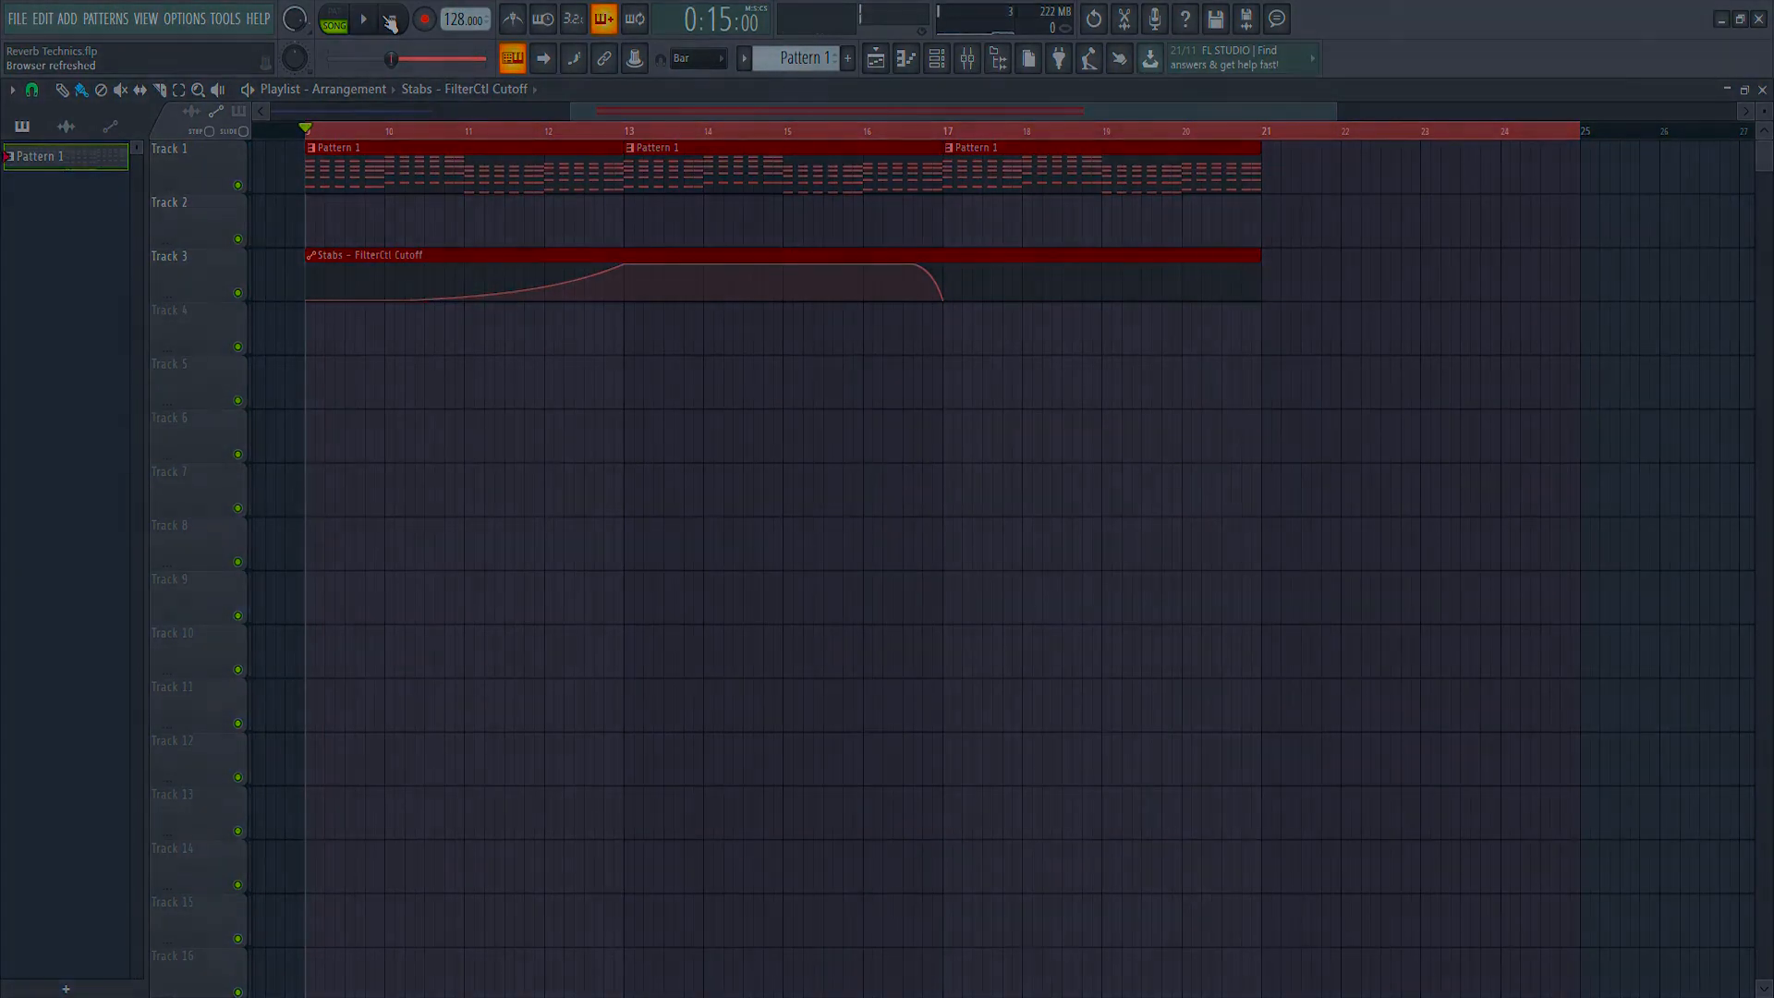